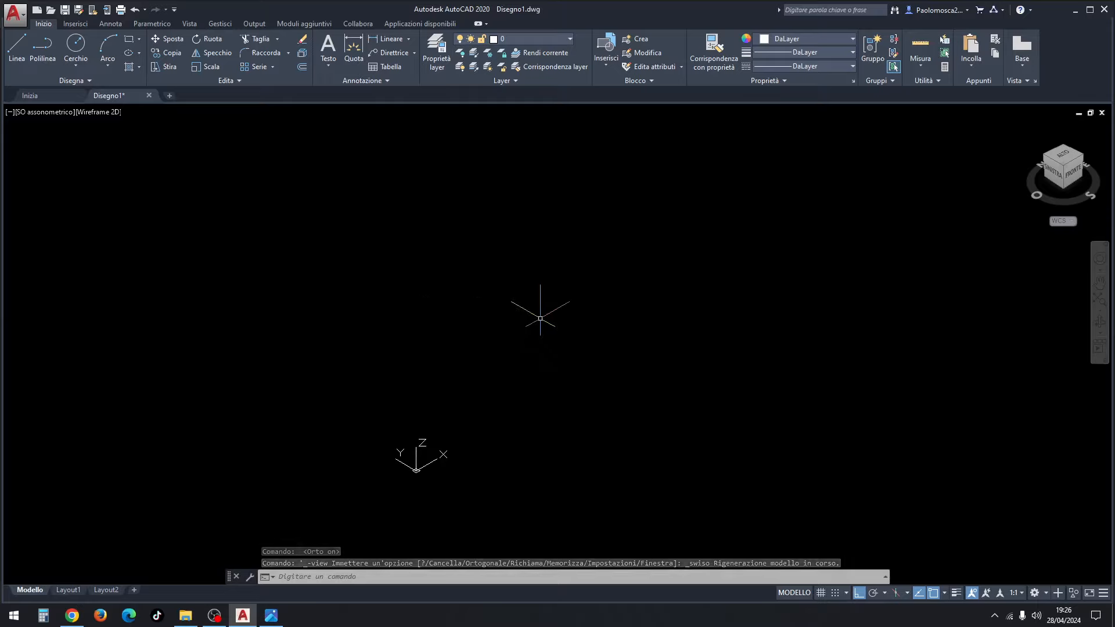
Create a cylinder 14 mm in diameter and 8 mm high, checking the dimensions in the reference image Immagine1.png.
{"action": "type", "text": "cil"}
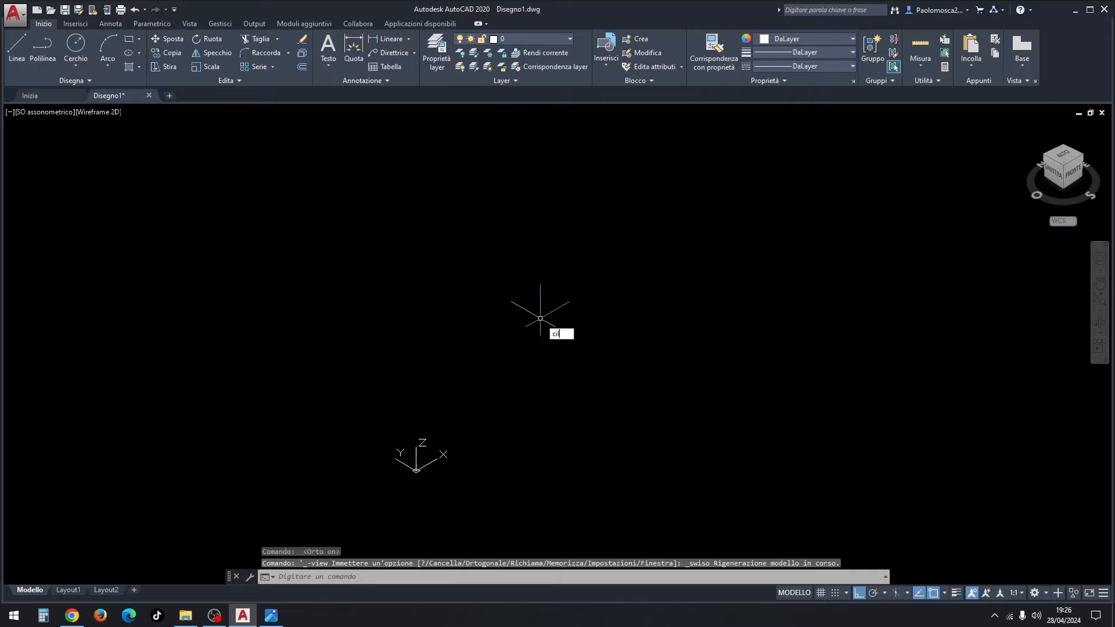
{"action": "left_click", "coordinate": [585, 347]}
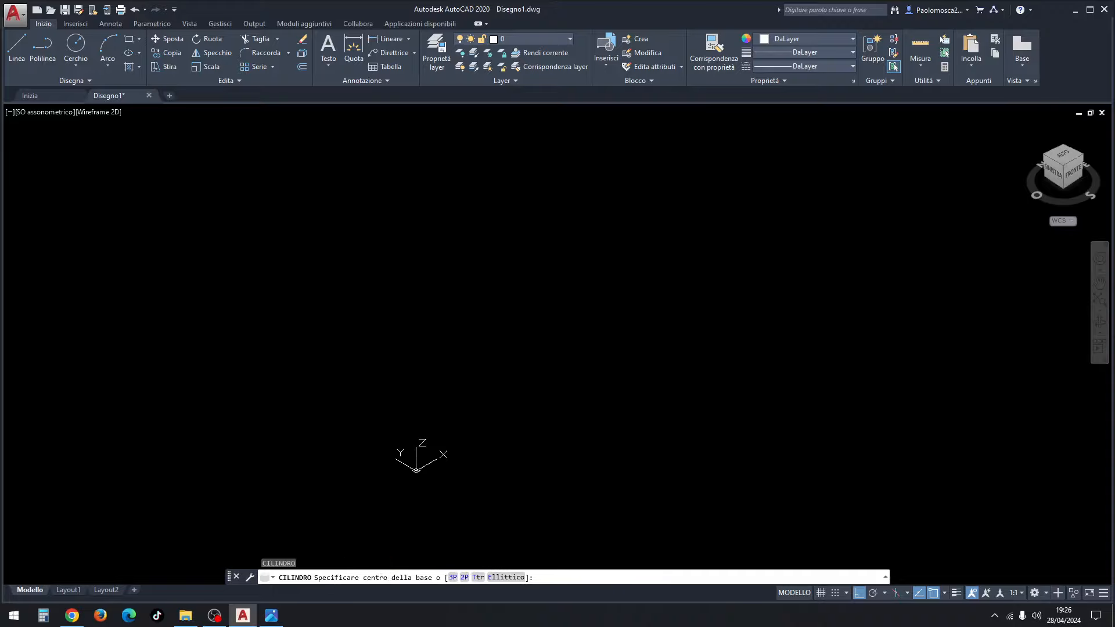
{"action": "left_click", "coordinate": [525, 317]}
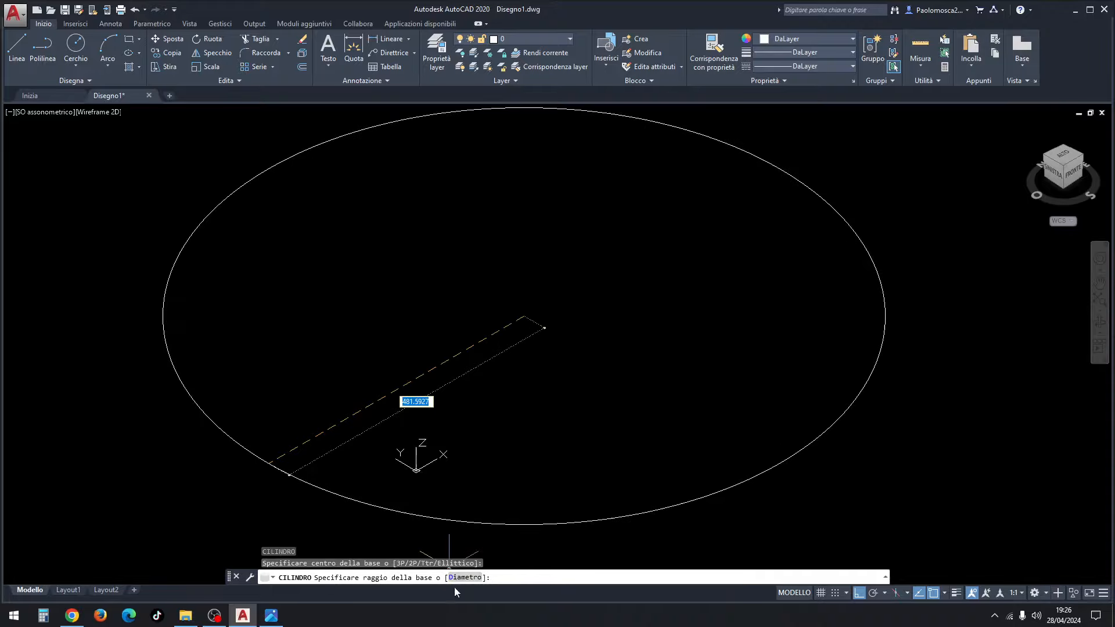
{"action": "left_click", "coordinate": [466, 578]}
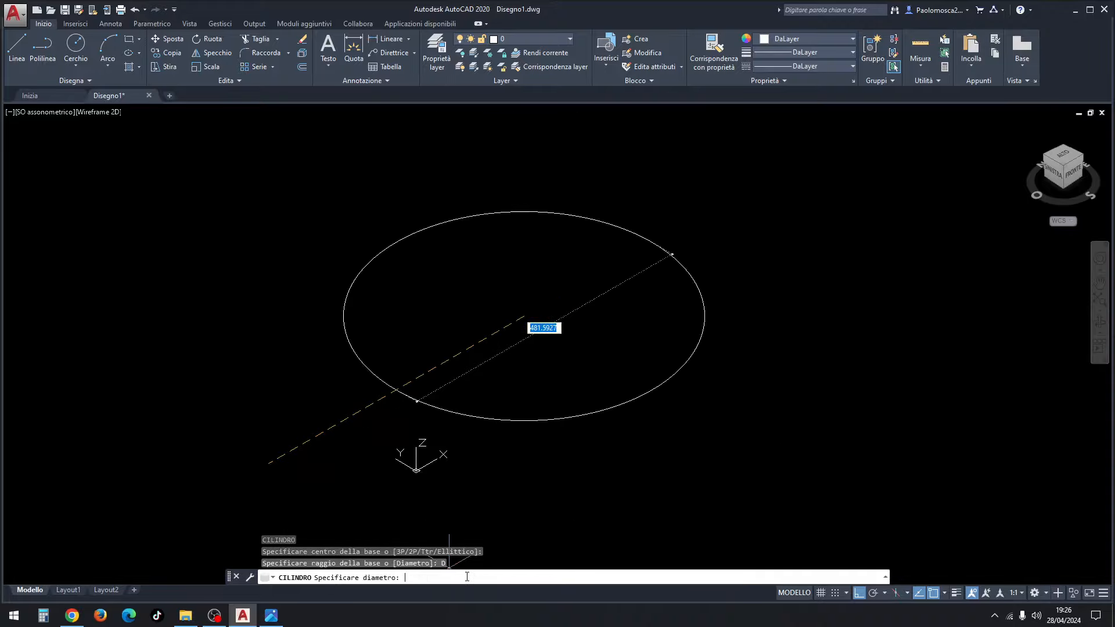
{"action": "left_click", "coordinate": [271, 617]}
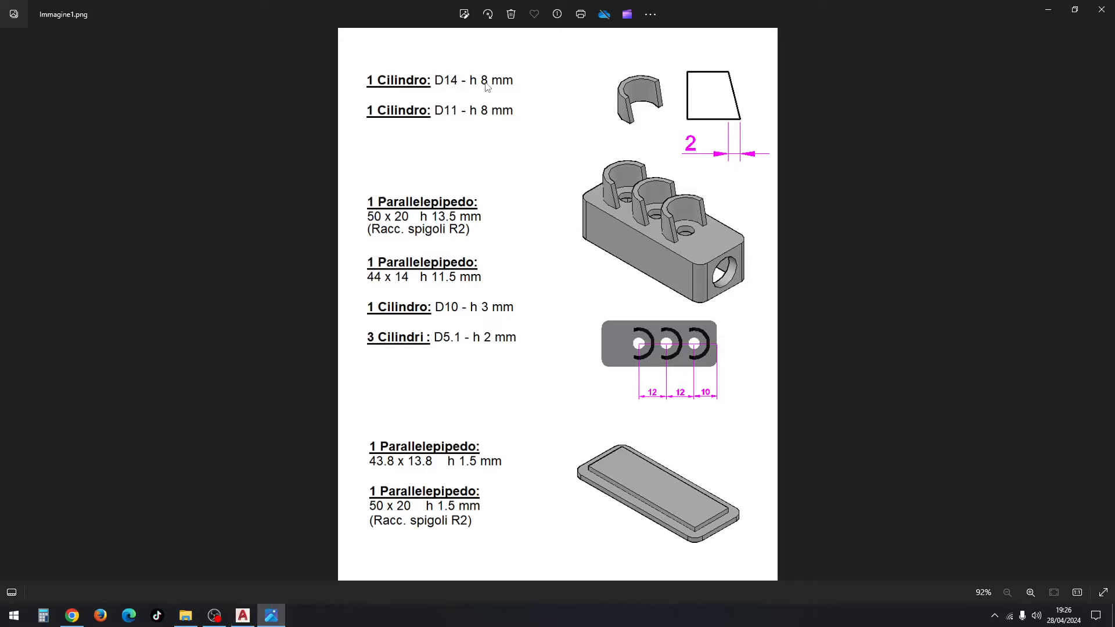
{"action": "left_click", "coordinate": [243, 615]}
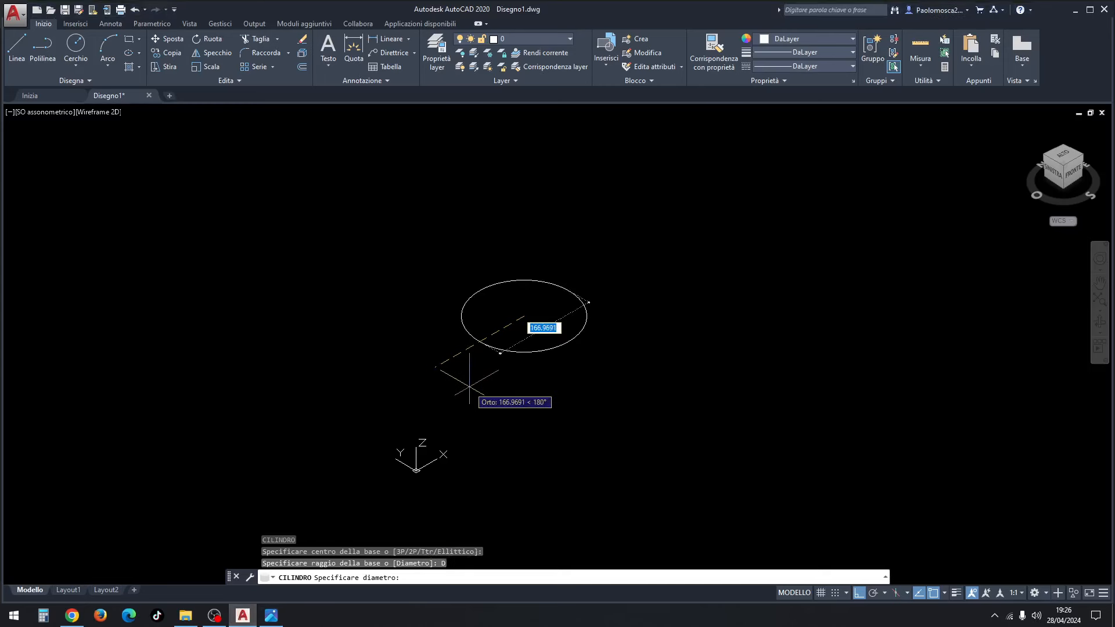
{"action": "type", "text": "14"}
{"action": "key", "text": "Return"}
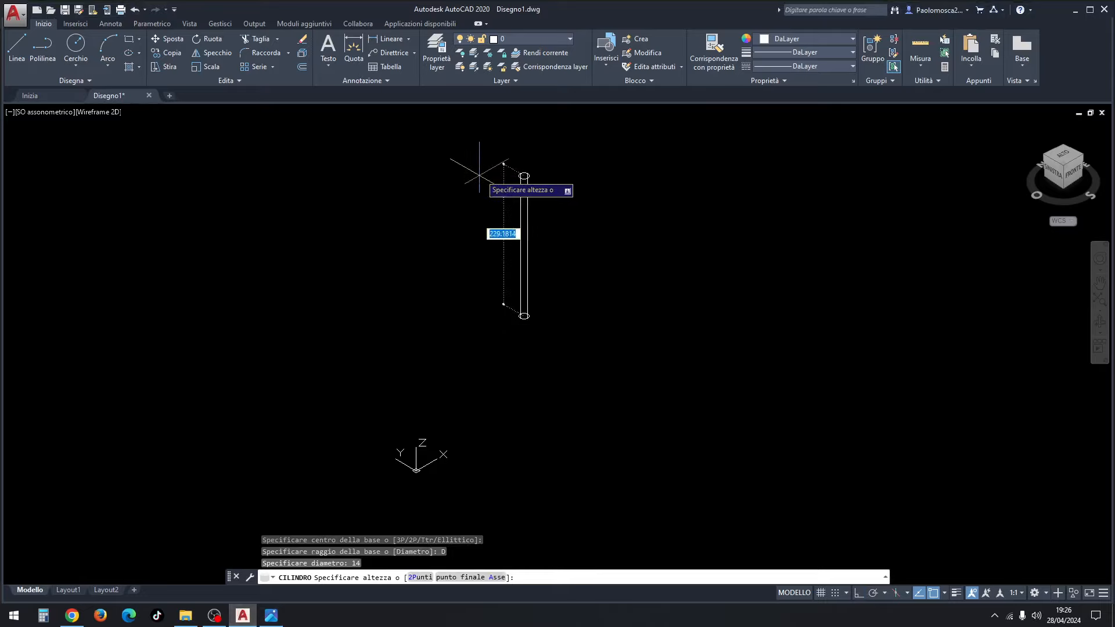
{"action": "type", "text": "8"}
{"action": "key", "text": "Return"}
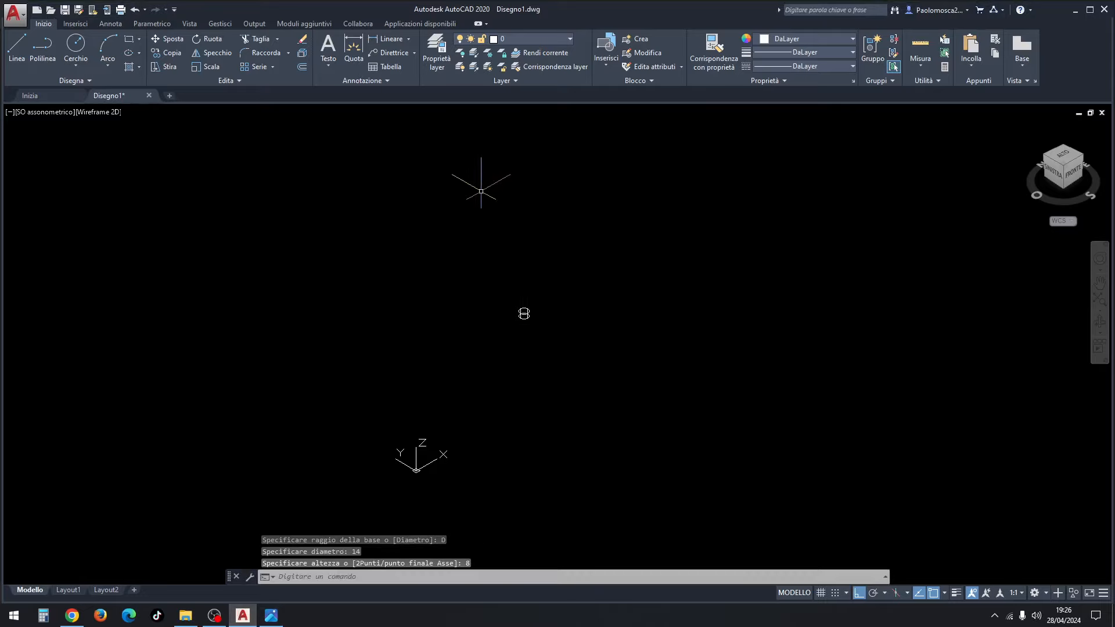
Create a second cylinder 11 mm in diameter and 8 mm high, centred on the base of the first one.
{"action": "scroll", "coordinate": [524, 313], "scroll_direction": "up", "scroll_amount": 10}
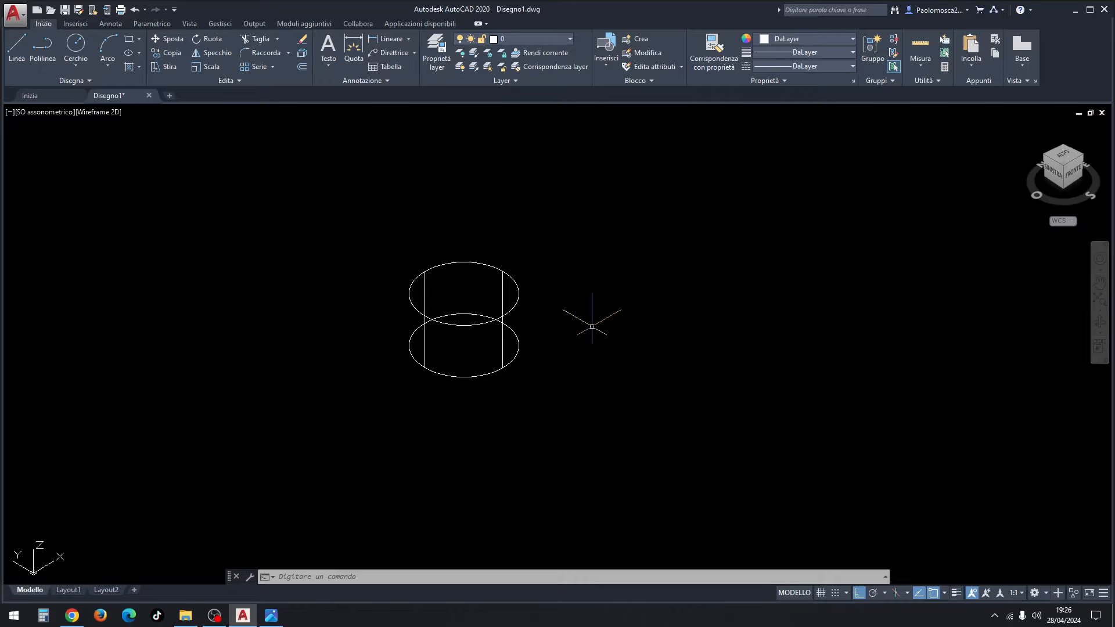
{"action": "key", "text": "Return"}
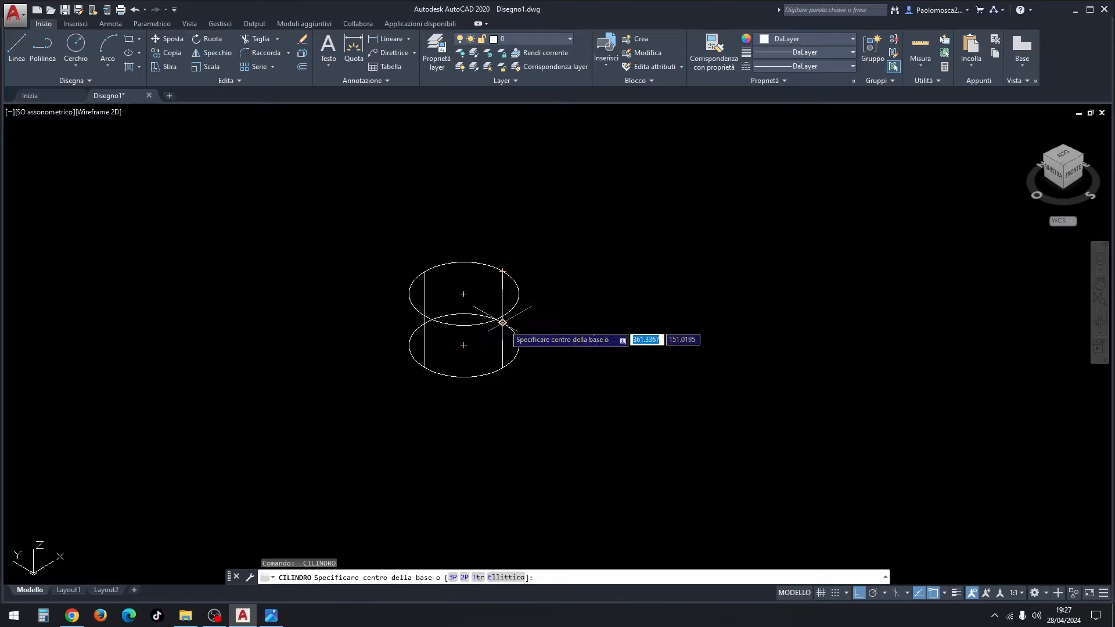
{"action": "left_click", "coordinate": [463, 345]}
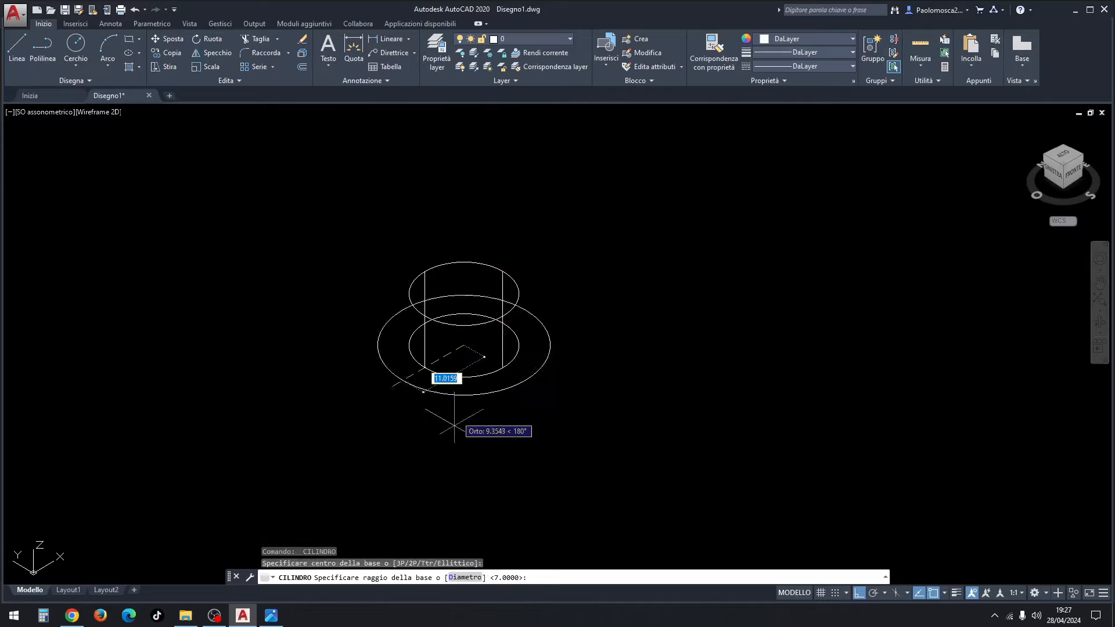
{"action": "left_click", "coordinate": [469, 580]}
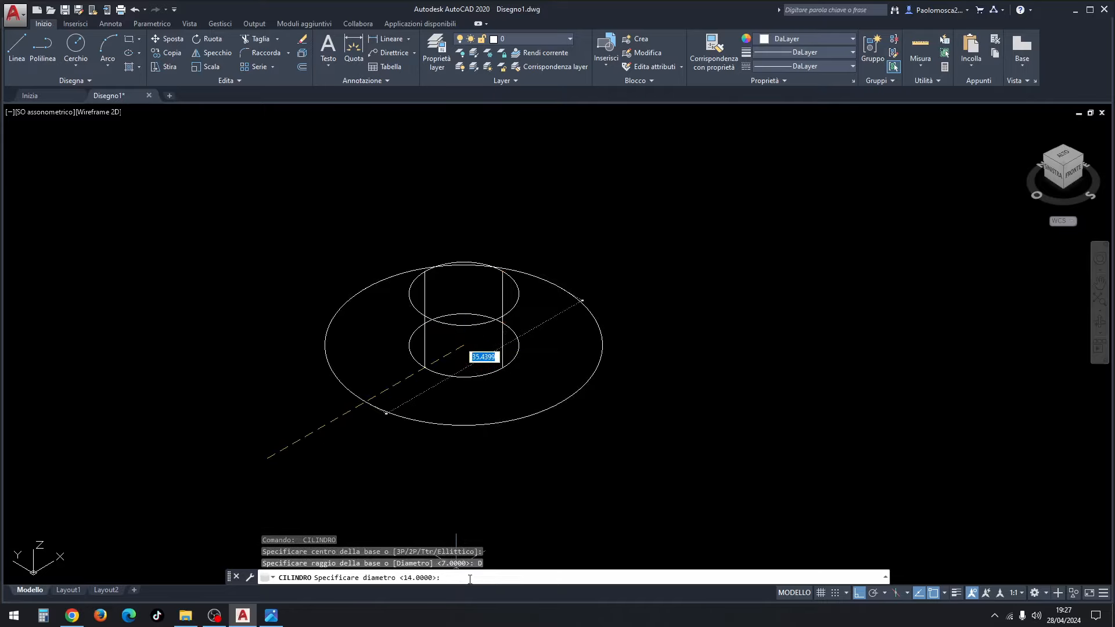
{"action": "type", "text": "11"}
{"action": "key", "text": "Return"}
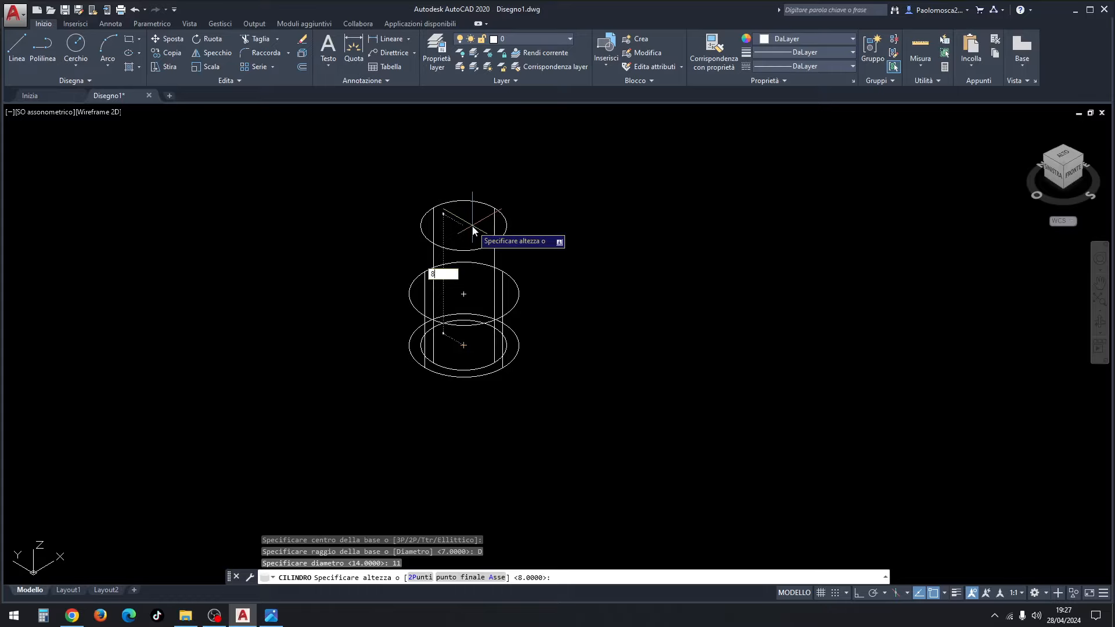
{"action": "key", "text": "Return"}
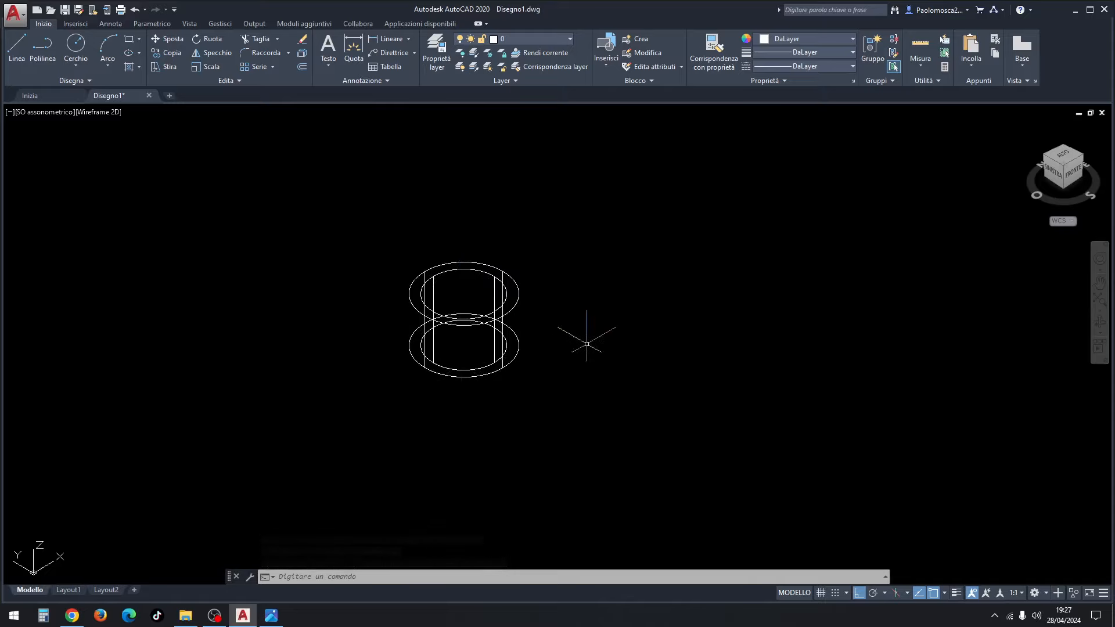
Subtract the inner 11 mm cylinder from the outer 14 mm cylinder.
{"action": "type", "text": "sot"}
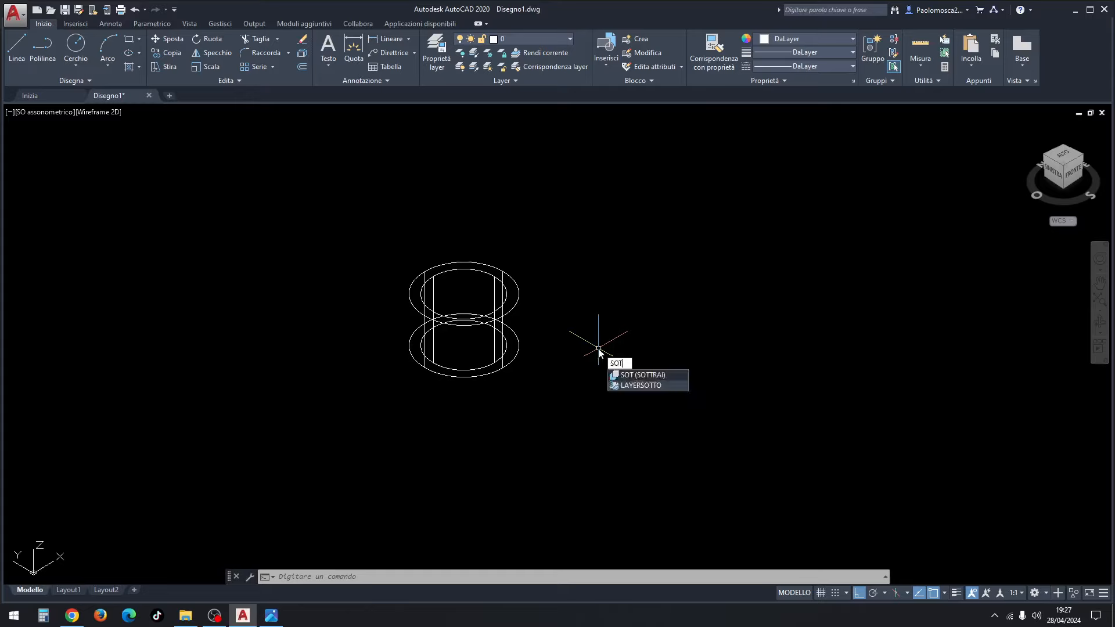
{"action": "key", "text": "Return"}
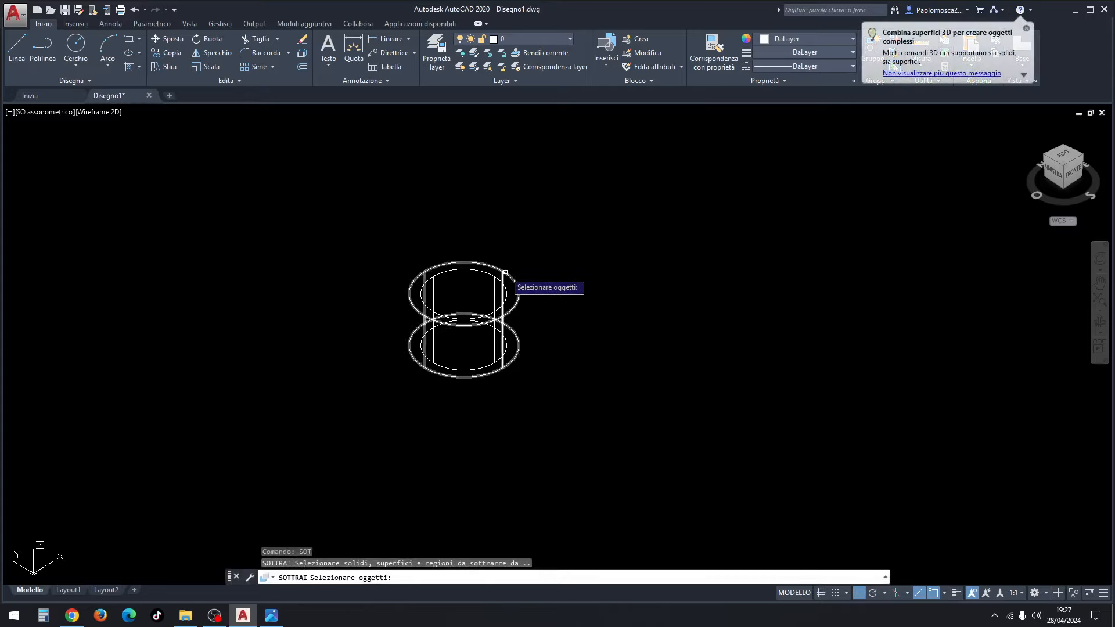
{"action": "left_click", "coordinate": [505, 273]}
{"action": "key", "text": "Return"}
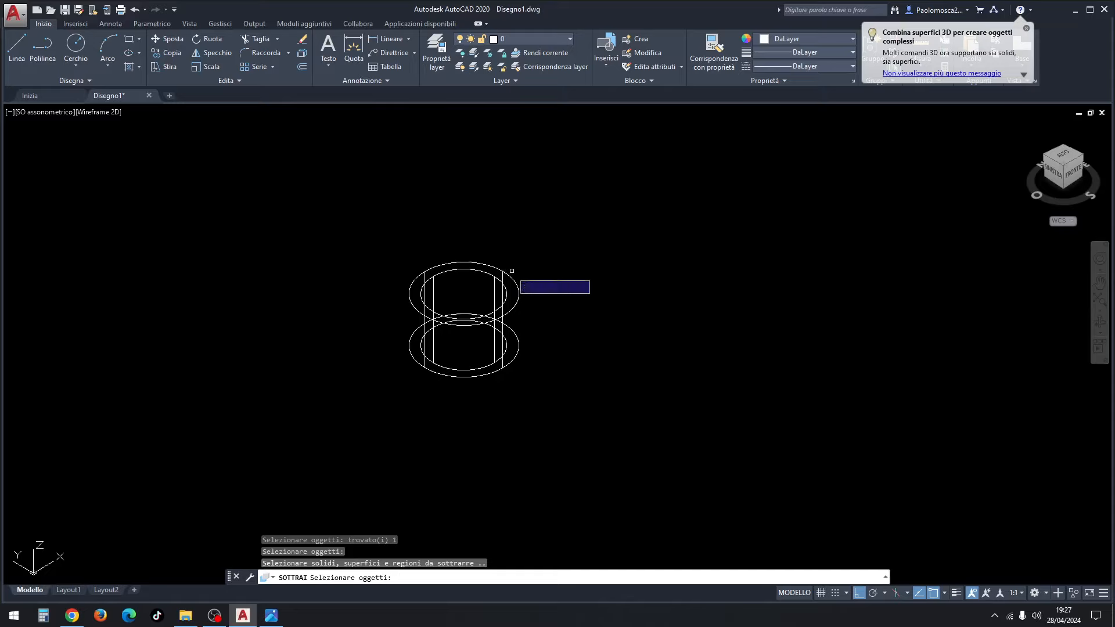
{"action": "left_click", "coordinate": [479, 270]}
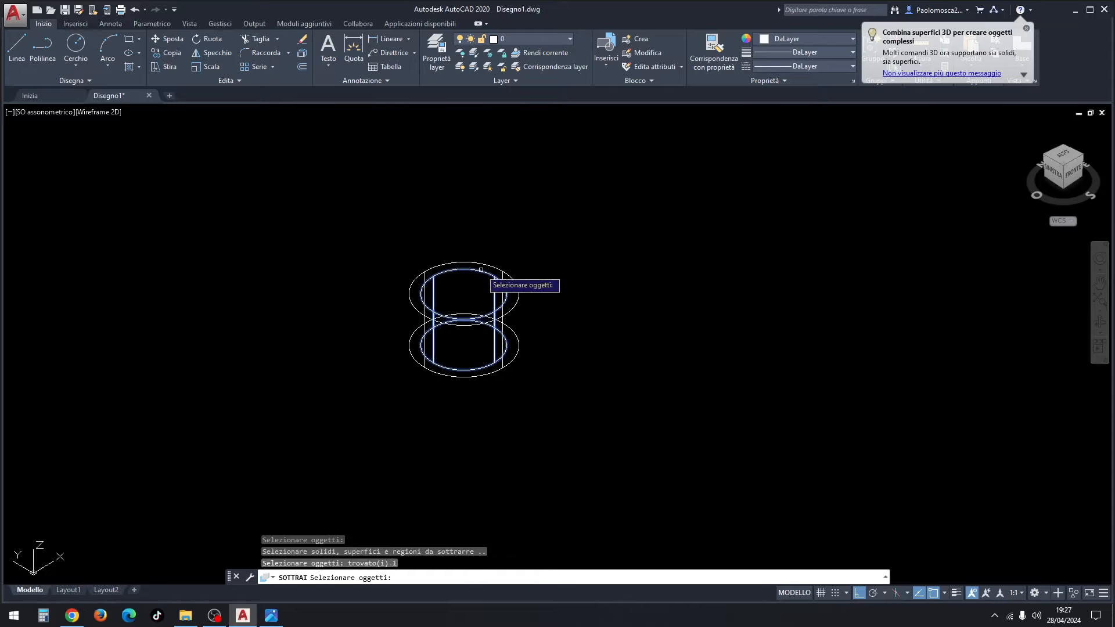
{"action": "key", "text": "Return"}
Inspect the hollow ring in the Realistic visual style and return to Wireframe 2D.
{"action": "left_click", "coordinate": [115, 113]}
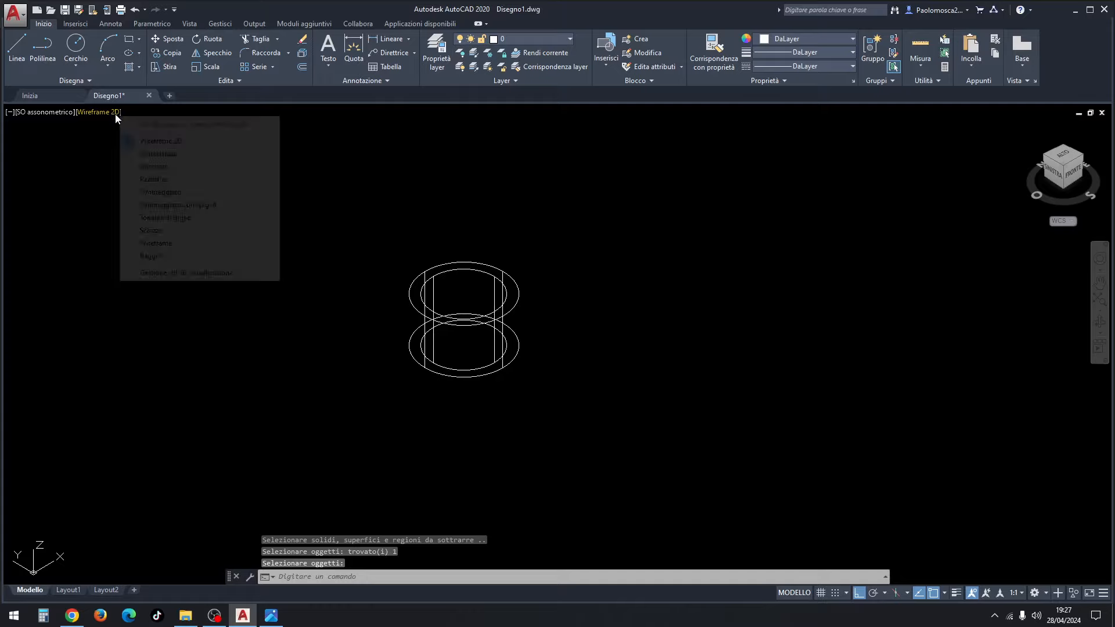
{"action": "left_click", "coordinate": [155, 179]}
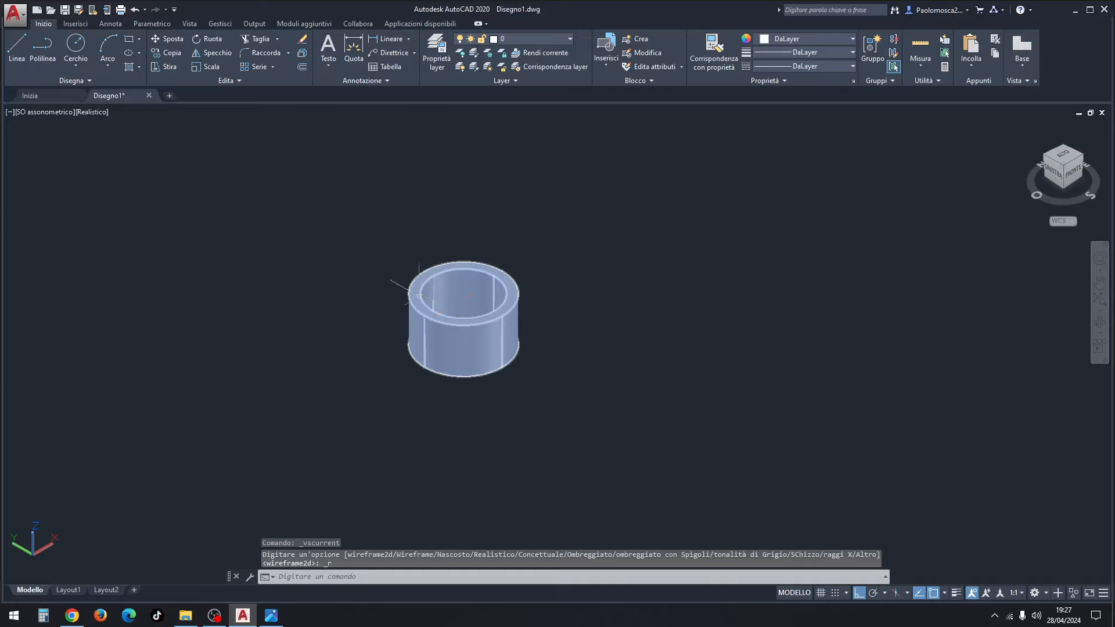
{"action": "left_click", "coordinate": [94, 111]}
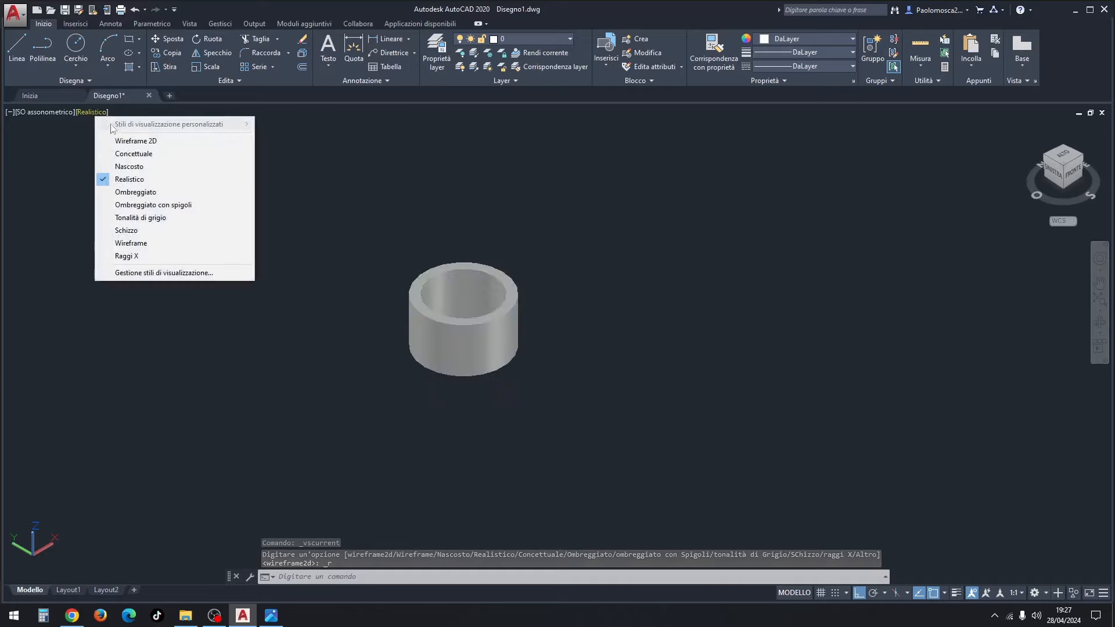
{"action": "left_click", "coordinate": [139, 143]}
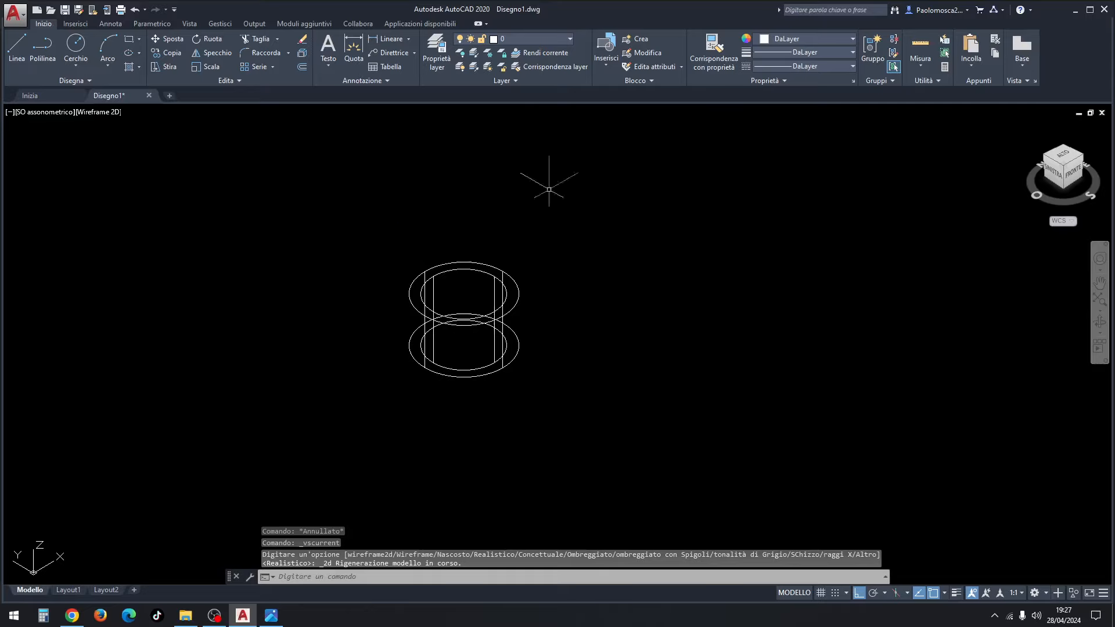
In red, draw a 2 mm line at 270° from the ring's lower outer quadrant and a slanted line to the quadrant directly above the start.
{"action": "left_click", "coordinate": [802, 40]}
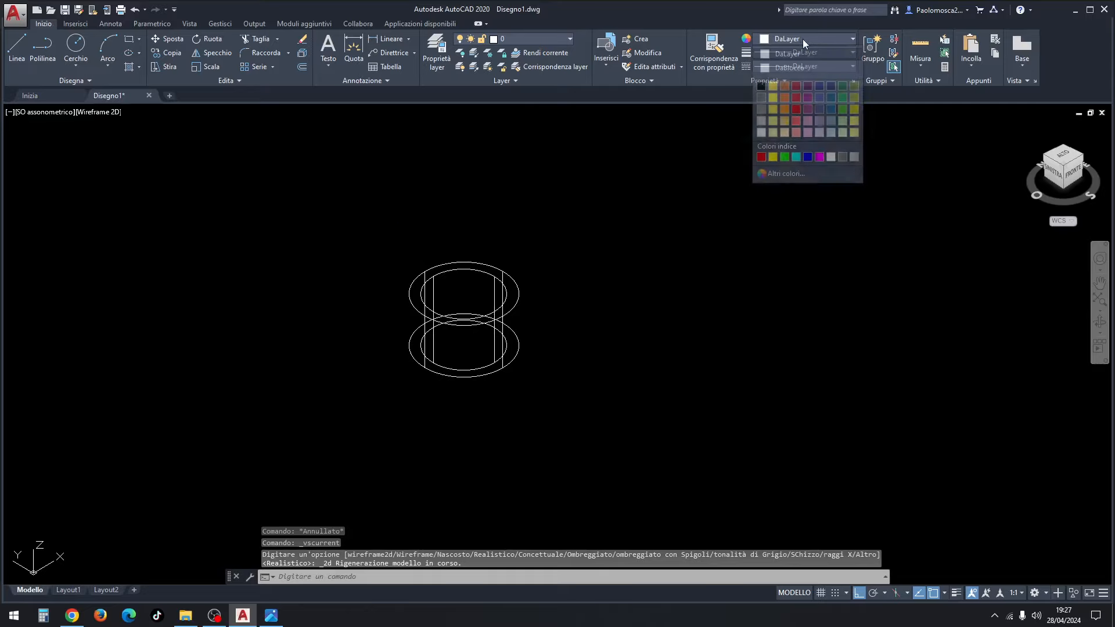
{"action": "left_click", "coordinate": [765, 155]}
{"action": "scroll", "coordinate": [439, 328], "scroll_direction": "up", "scroll_amount": 2}
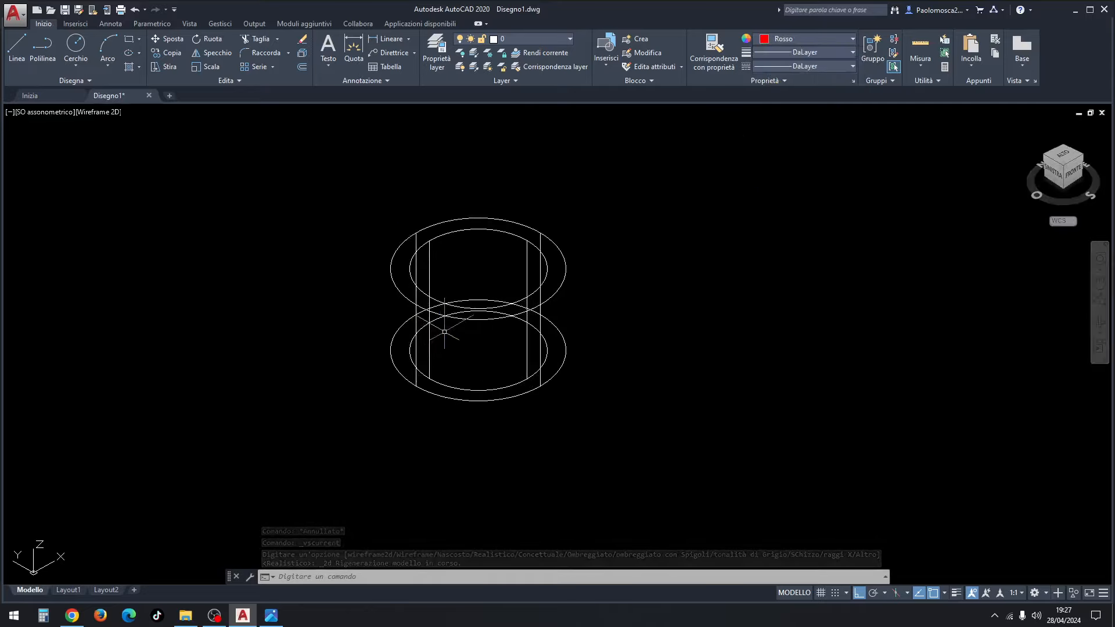
{"action": "left_click", "coordinate": [17, 47]}
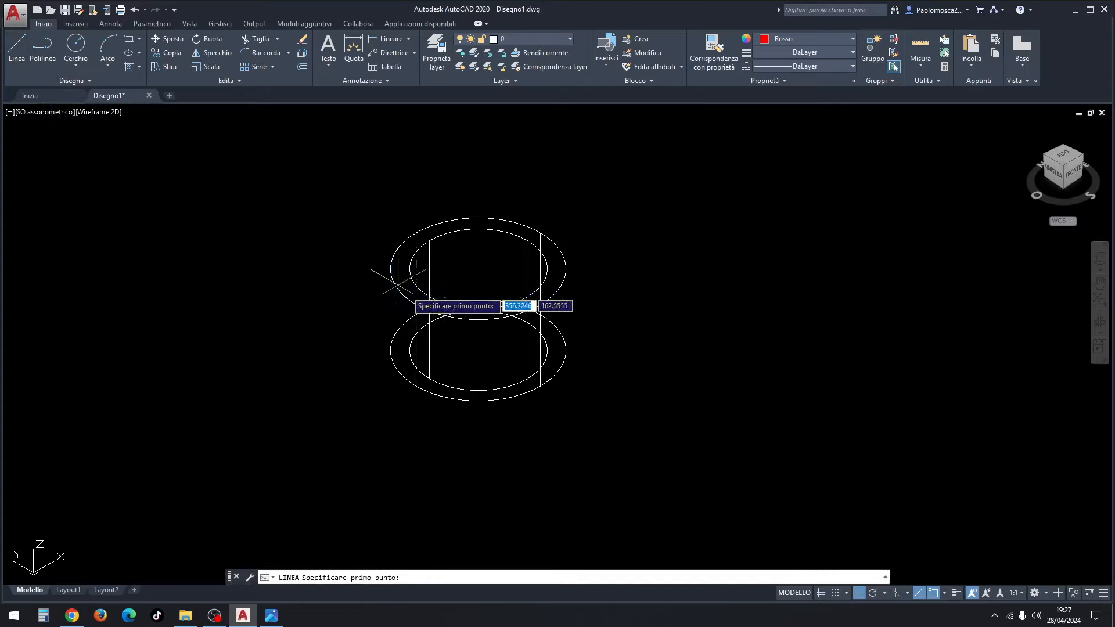
{"action": "left_click", "coordinate": [416, 387]}
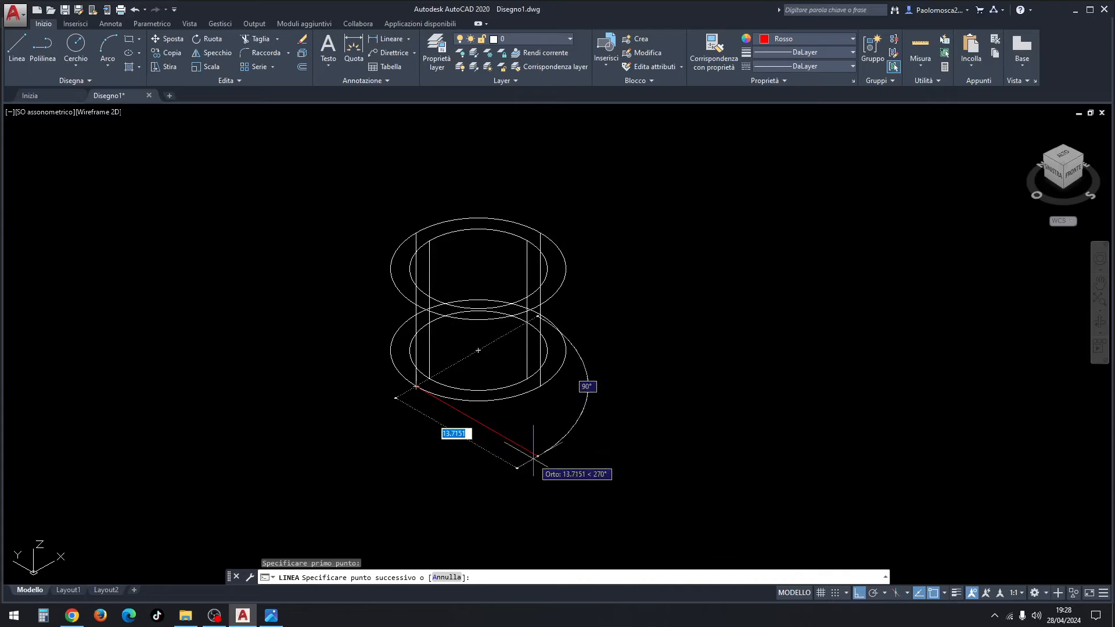
{"action": "type", "text": "7"}
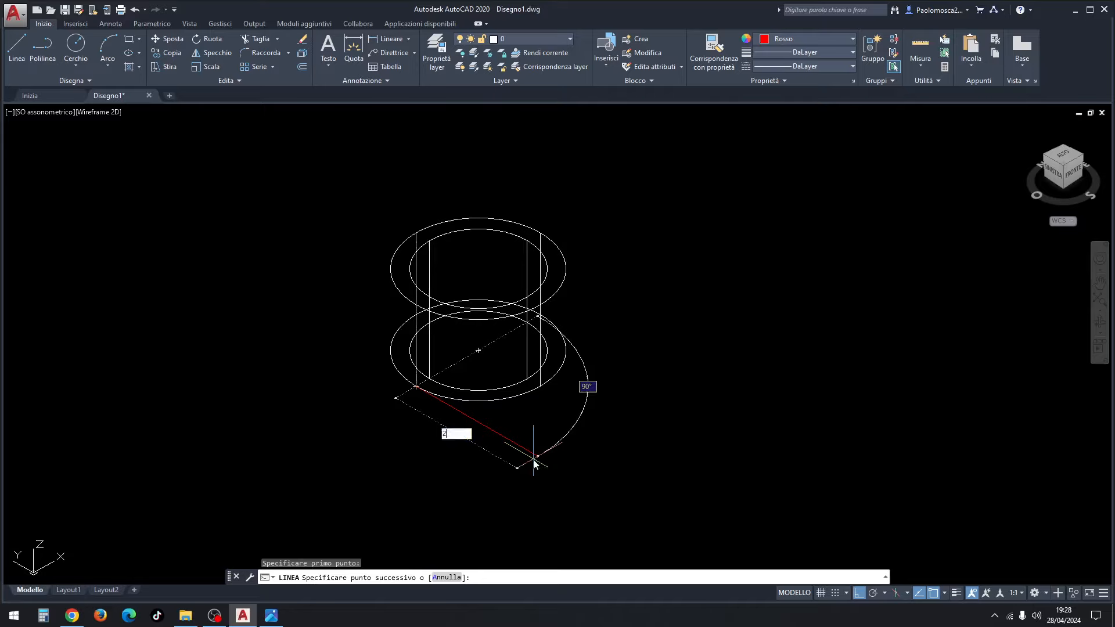
{"action": "key", "text": "Return"}
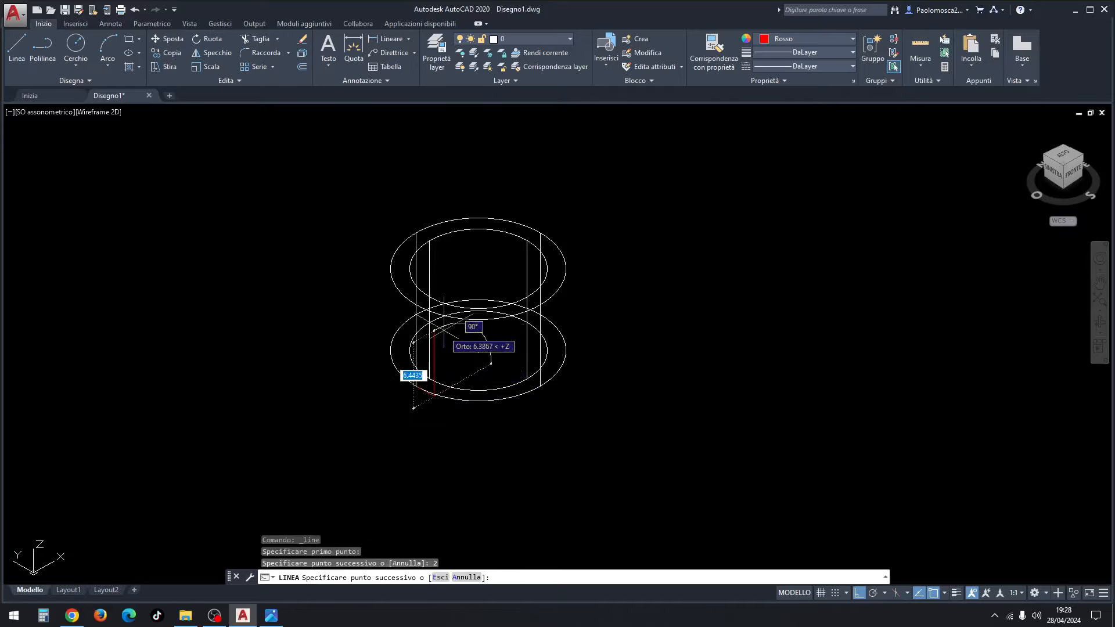
{"action": "scroll", "coordinate": [442, 341], "scroll_direction": "up", "scroll_amount": 2}
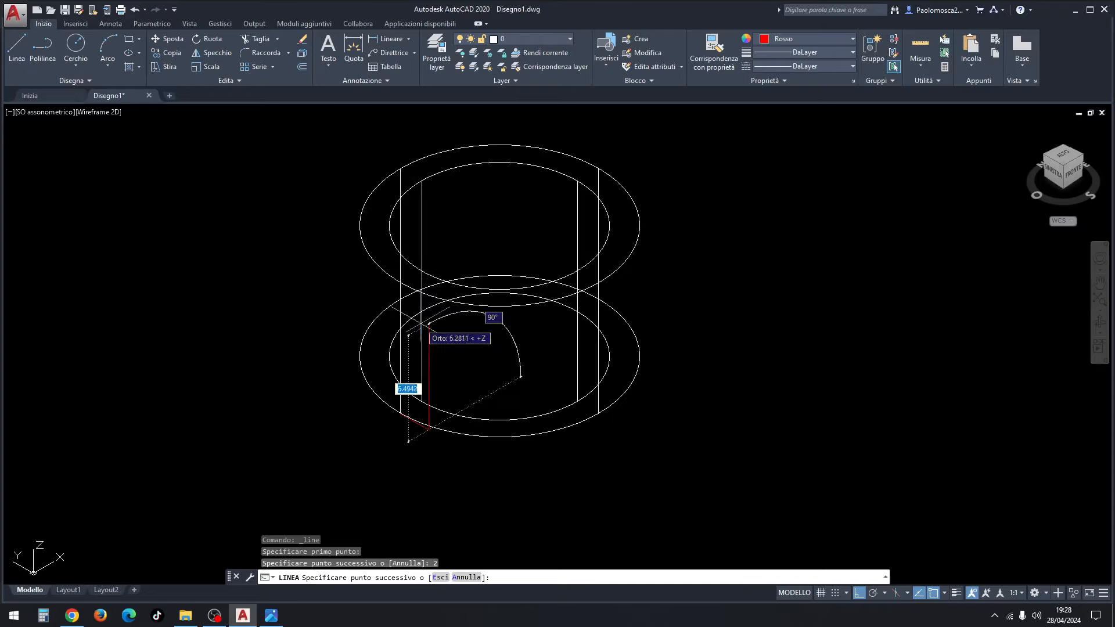
{"action": "left_click", "coordinate": [400, 283]}
{"action": "key", "text": "Escape"}
Delete the short 2 mm red line at the ring's base, keeping the slanted one.
{"action": "scroll", "coordinate": [402, 338], "scroll_direction": "up", "scroll_amount": 2}
{"action": "left_click", "coordinate": [416, 329]}
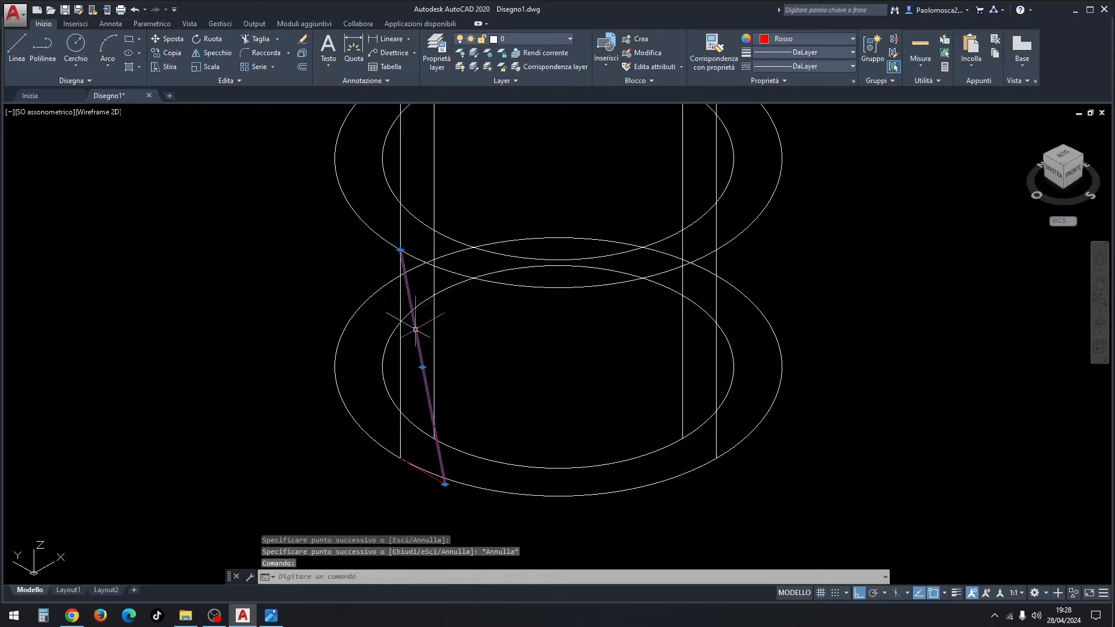
{"action": "key", "text": "Escape"}
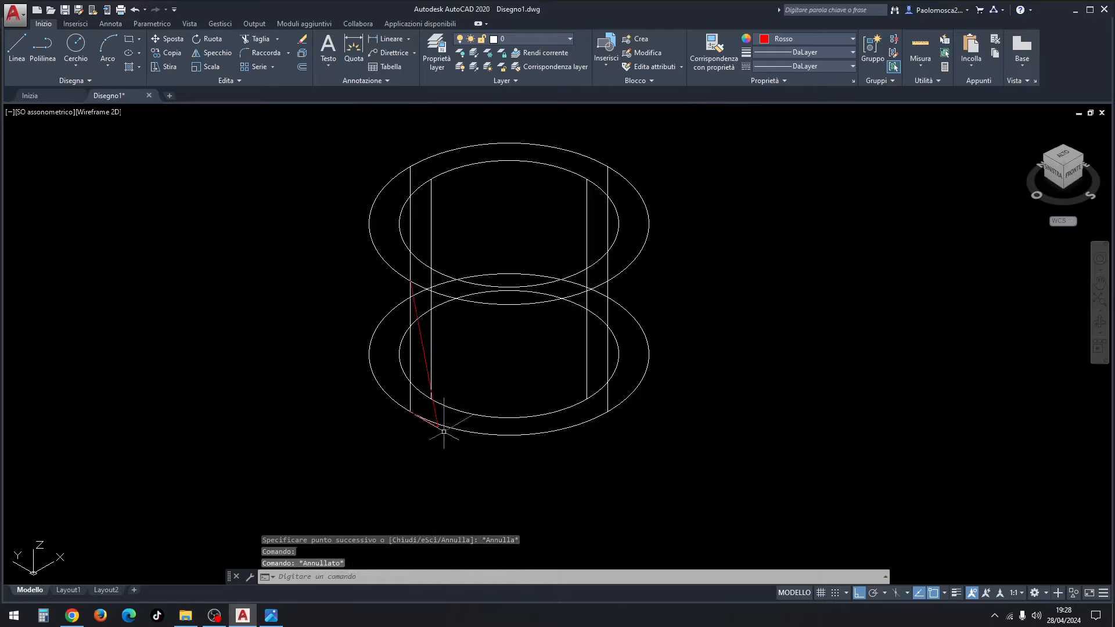
{"action": "key", "text": "Escape"}
{"action": "scroll", "coordinate": [430, 426], "scroll_direction": "up", "scroll_amount": 2}
{"action": "scroll", "coordinate": [430, 426], "scroll_direction": "up", "scroll_amount": 2}
{"action": "left_click", "coordinate": [436, 426]}
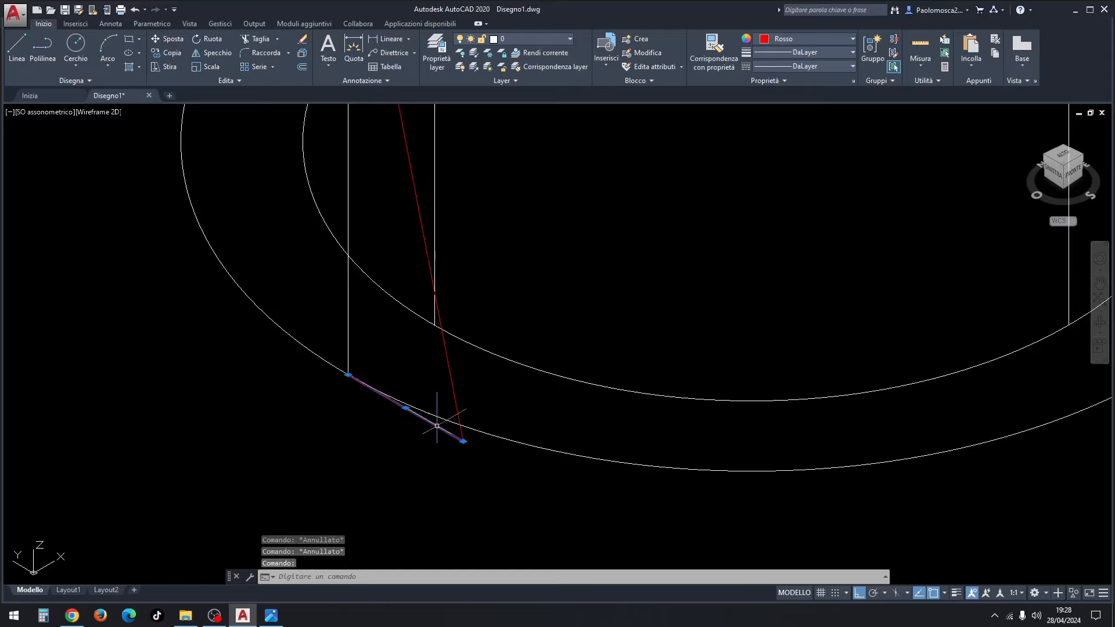
{"action": "key", "text": "Delete"}
Extrude the slanted red line horizontally across the ring into a surface that extends well past its far side.
{"action": "scroll", "coordinate": [443, 418], "scroll_direction": "down", "scroll_amount": 7}
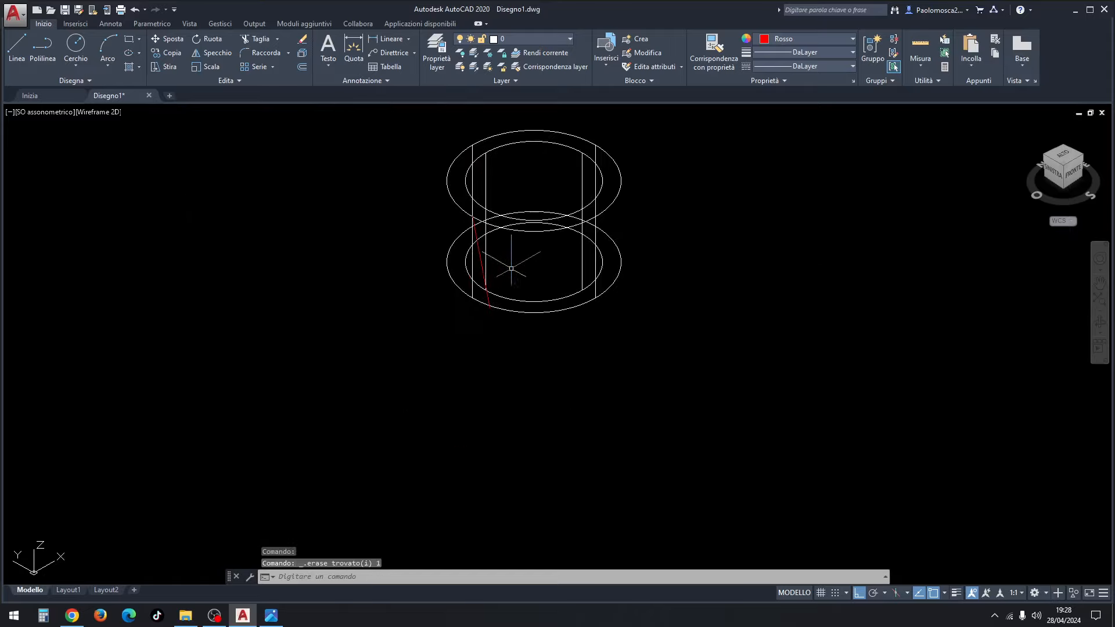
{"action": "middle_click_drag", "start_coordinate": [493, 274], "coordinate": [343, 334]}
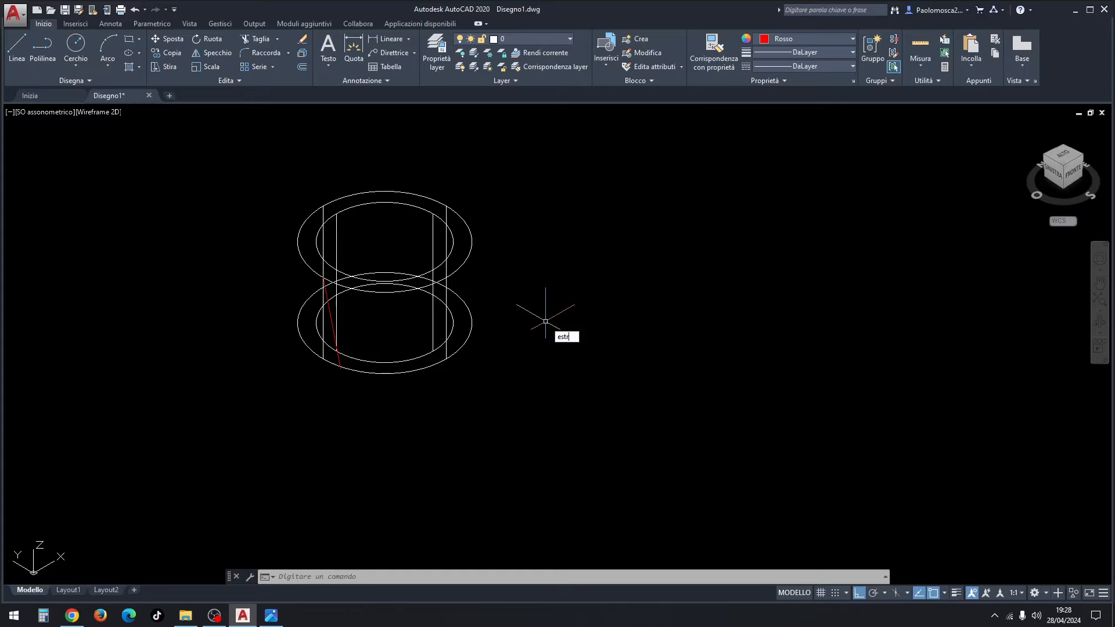
{"action": "left_click", "coordinate": [571, 349]}
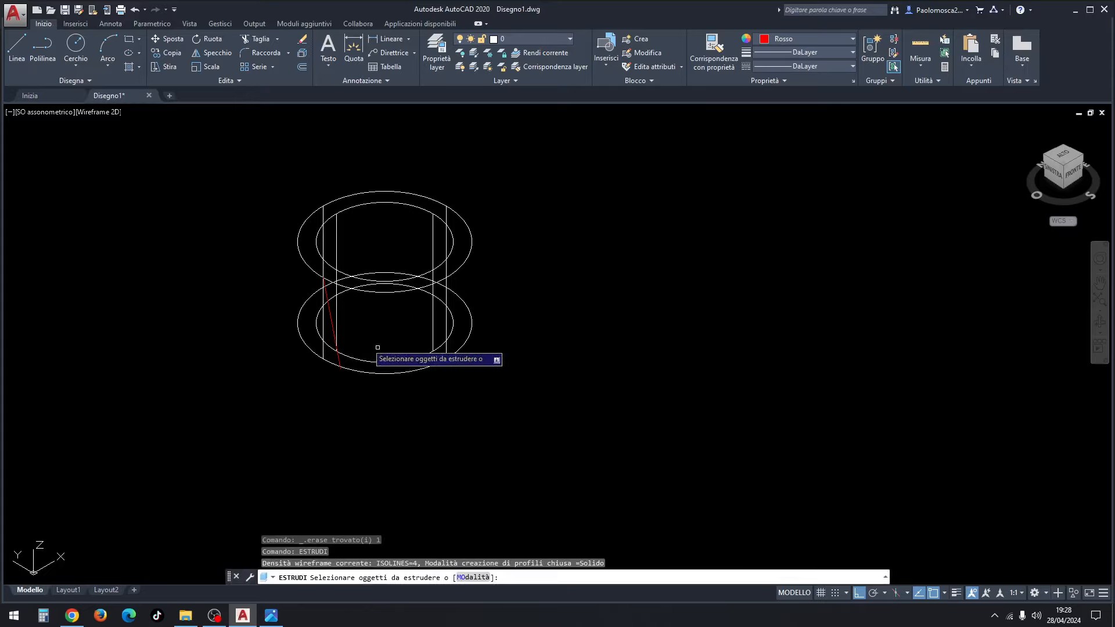
{"action": "left_click", "coordinate": [332, 322]}
{"action": "key", "text": "Return"}
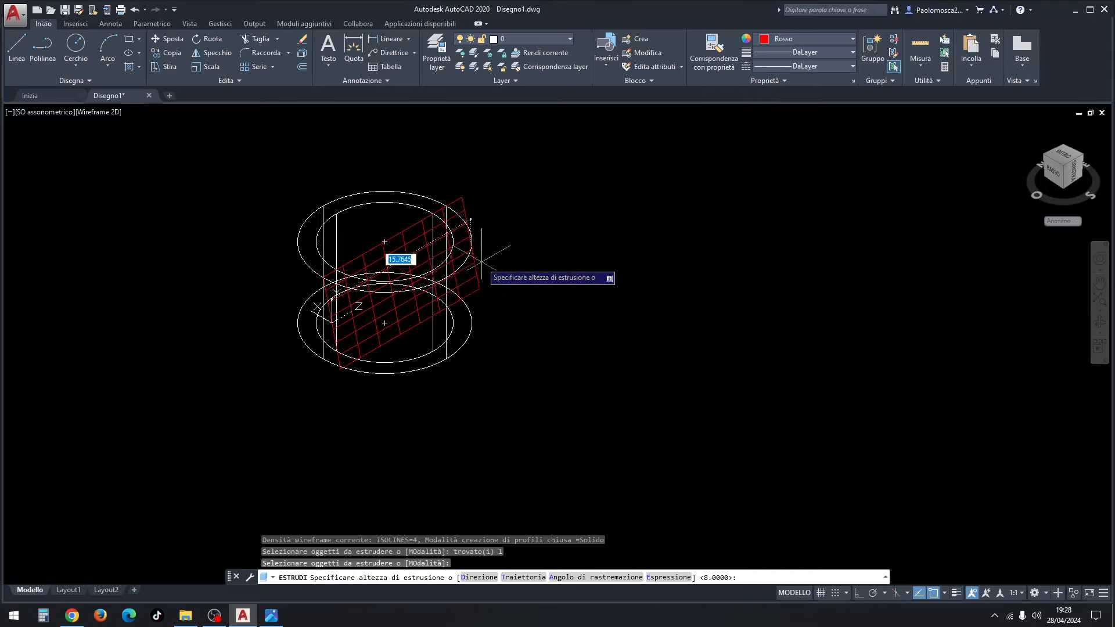
{"action": "left_click", "coordinate": [549, 212]}
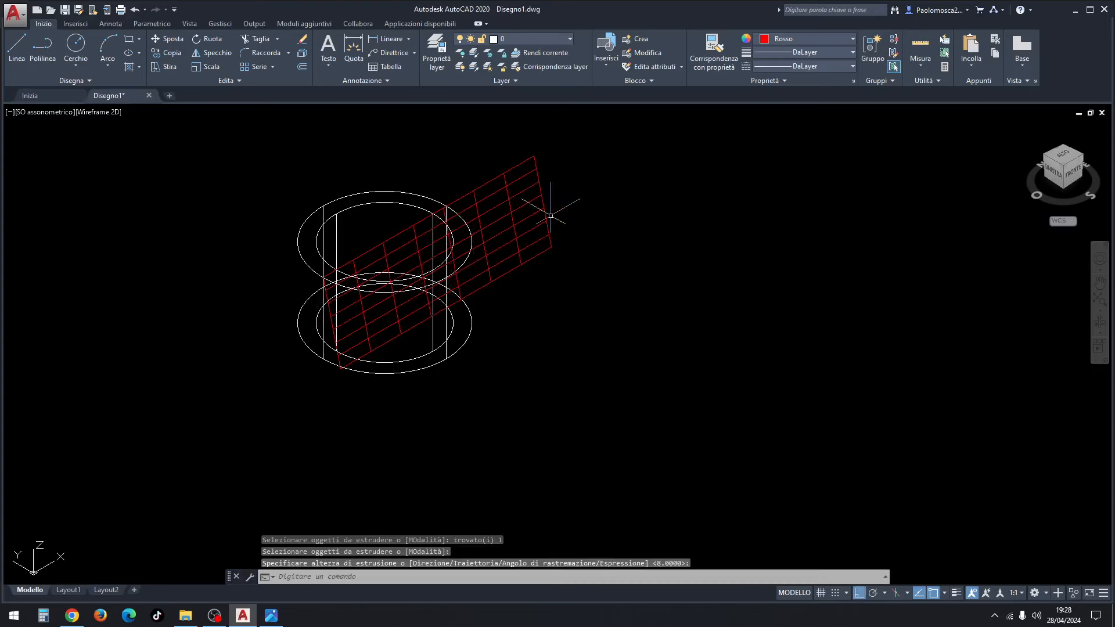
In the Realistic visual style, slice the ring with the red surface, keeping only the C-shaped part with the wider base.
{"action": "left_click", "coordinate": [96, 113]}
{"action": "left_click", "coordinate": [130, 179]}
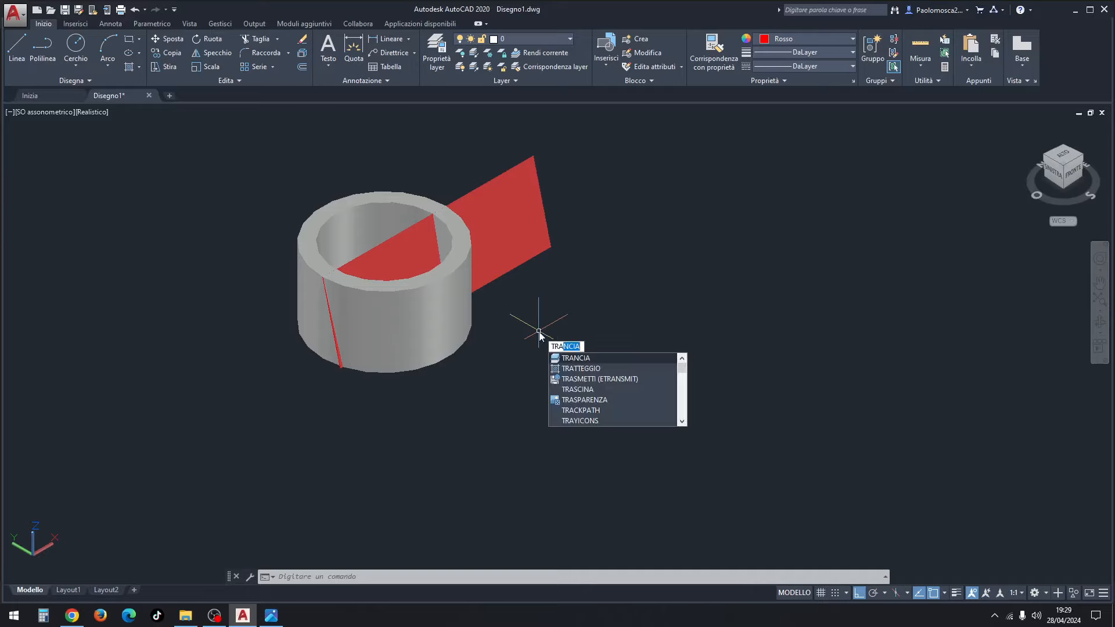
{"action": "left_click", "coordinate": [581, 359]}
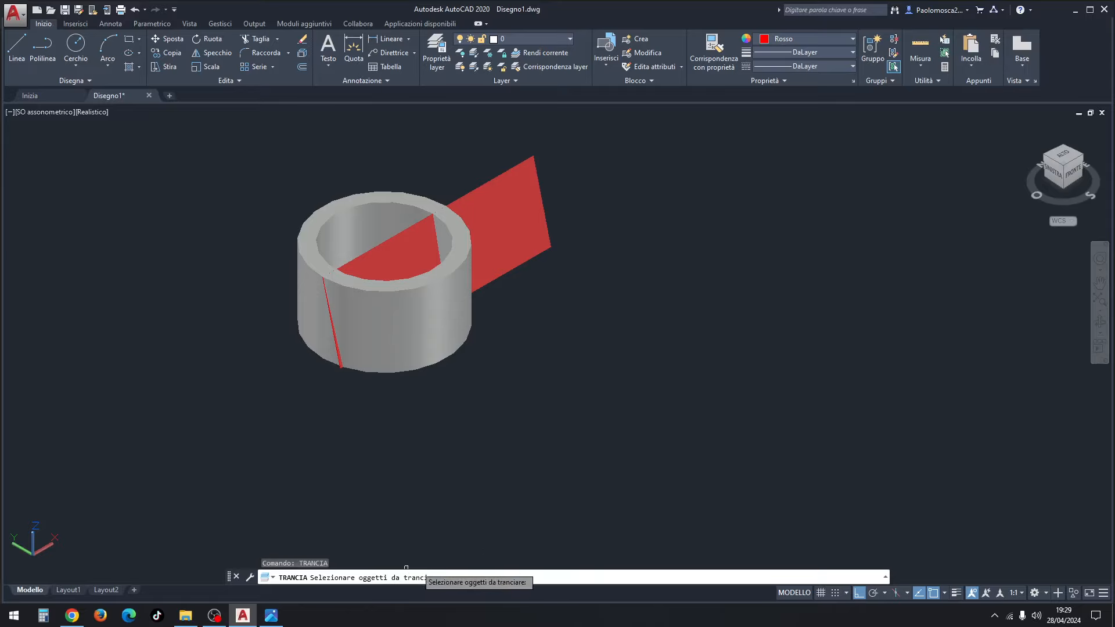
{"action": "left_click", "coordinate": [362, 204]}
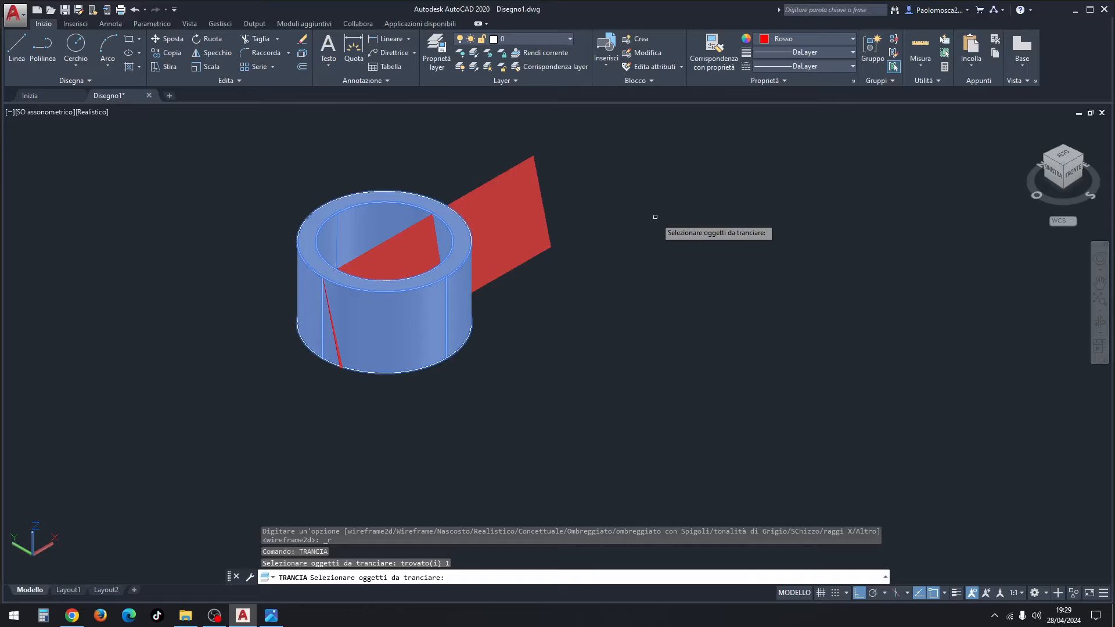
{"action": "key", "text": "Return"}
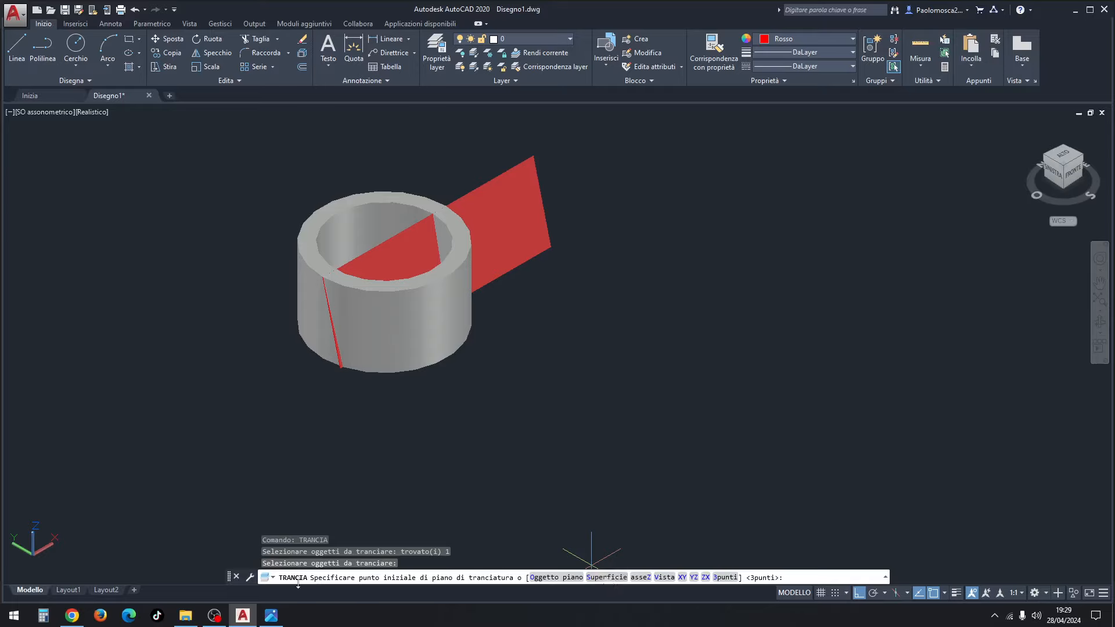
{"action": "left_click", "coordinate": [607, 577]}
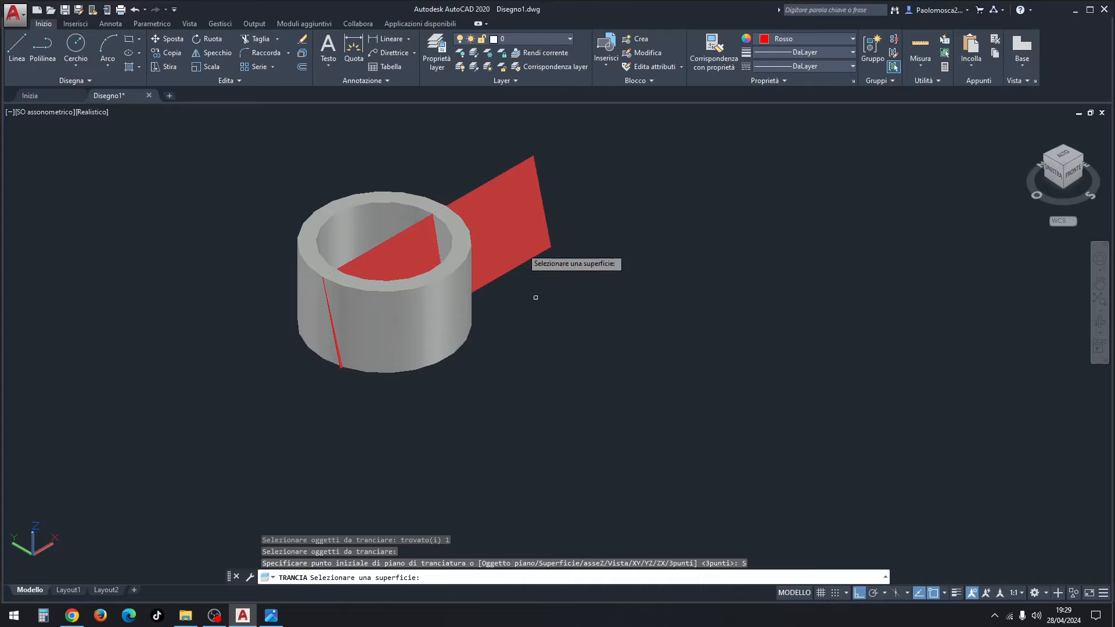
{"action": "left_click", "coordinate": [524, 247]}
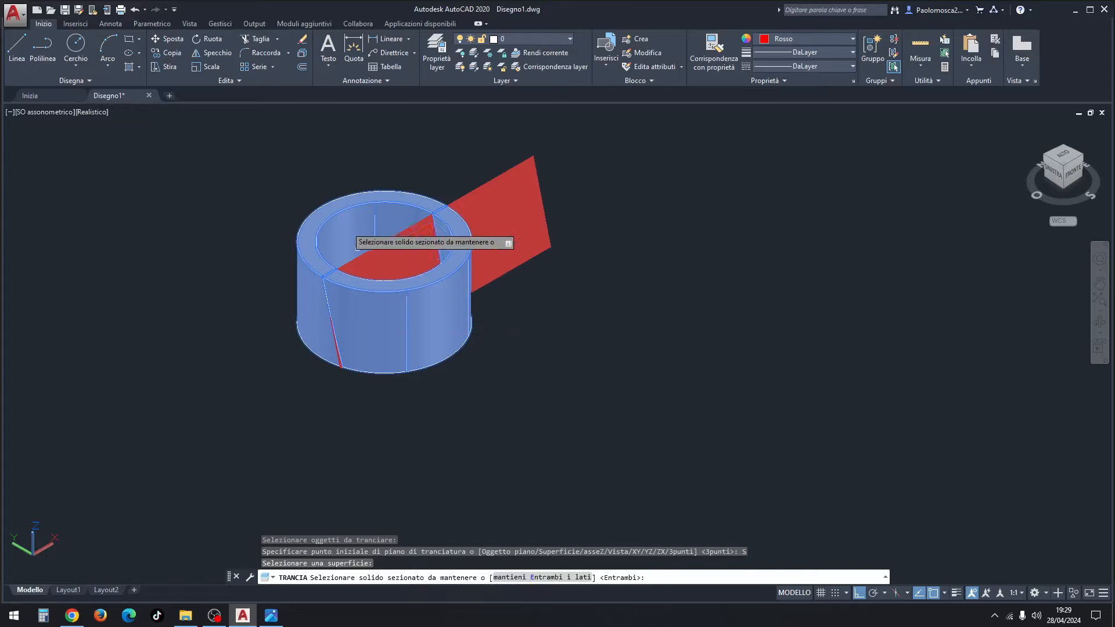
{"action": "left_click", "coordinate": [348, 205]}
{"action": "key", "text": "Return"}
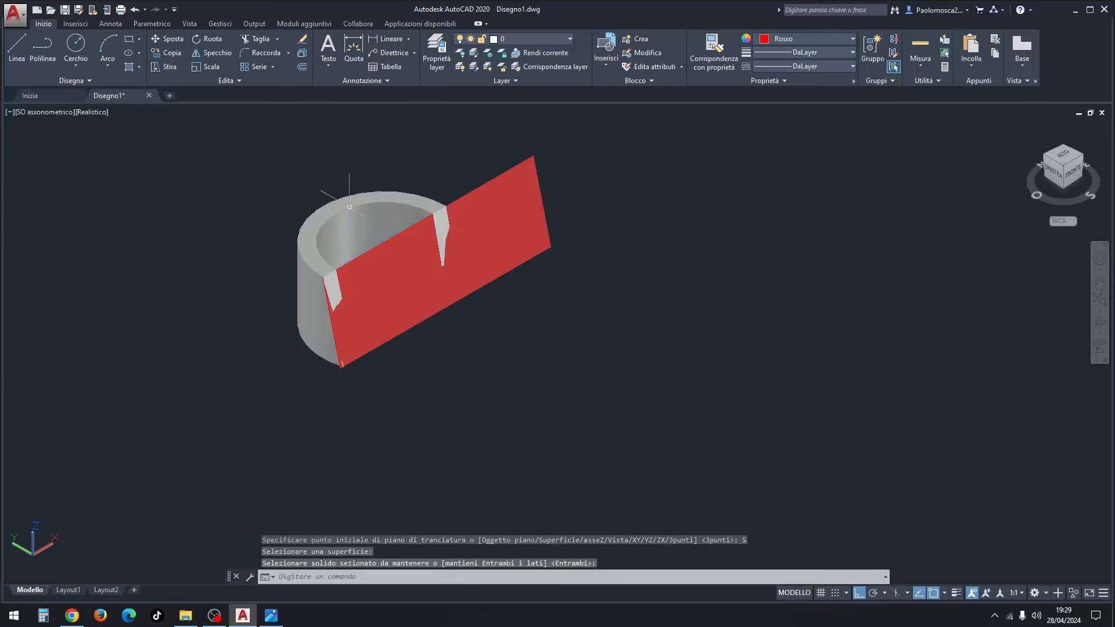
Delete the red cutting surface and the slanted red line left on the clip's edge.
{"action": "left_click", "coordinate": [509, 243]}
{"action": "key", "text": "Delete"}
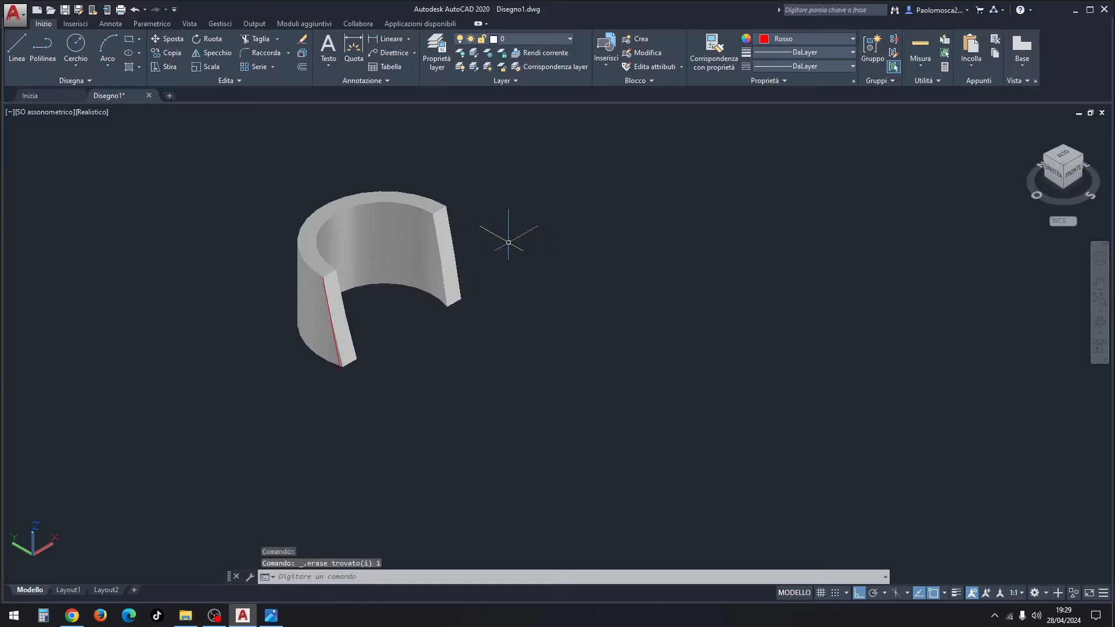
{"action": "scroll", "coordinate": [349, 350], "scroll_direction": "up", "scroll_amount": 3}
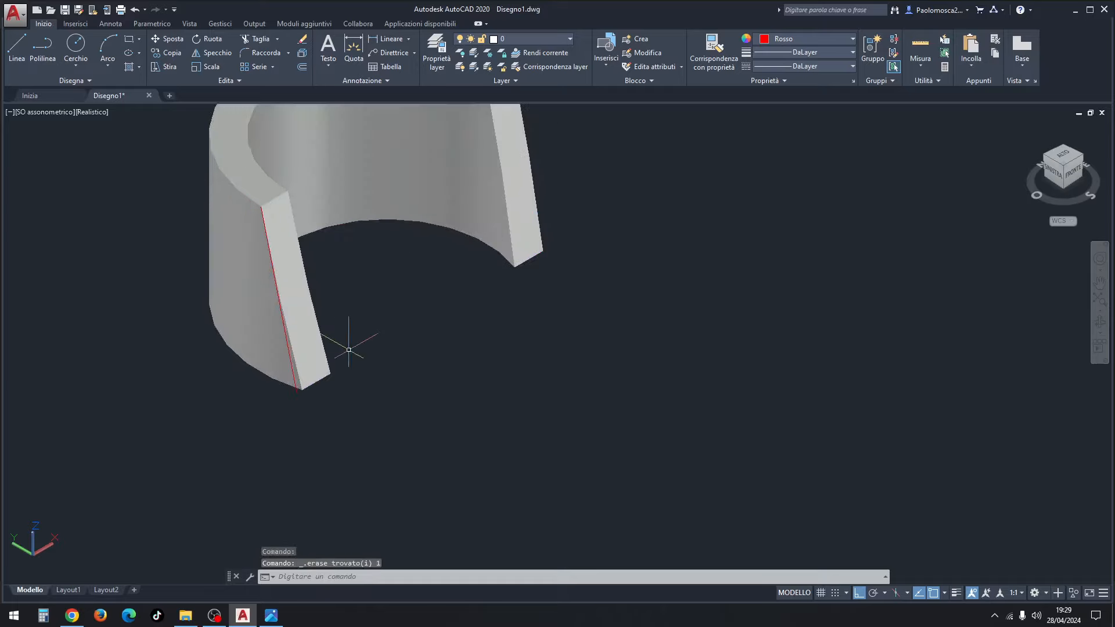
{"action": "left_click", "coordinate": [293, 376]}
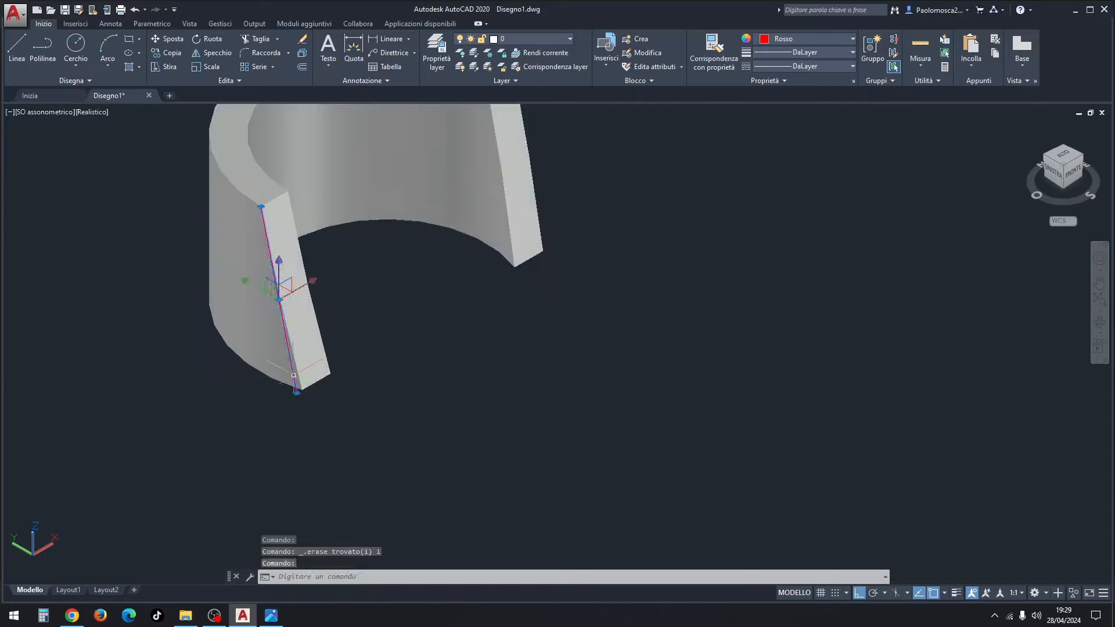
{"action": "key", "text": "Delete"}
{"action": "scroll", "coordinate": [366, 372], "scroll_direction": "down", "scroll_amount": 6}
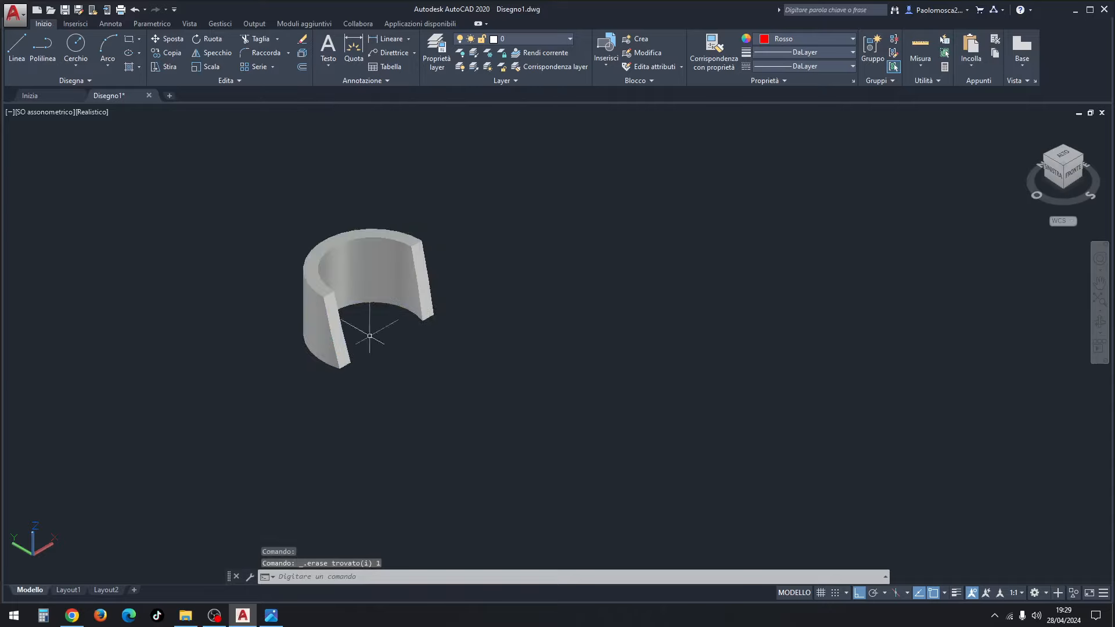
Following the reference image, create a box beside the clip, 50 mm long towards 270°, 20 mm wide and 13.5 mm high.
{"action": "left_click", "coordinate": [272, 616]}
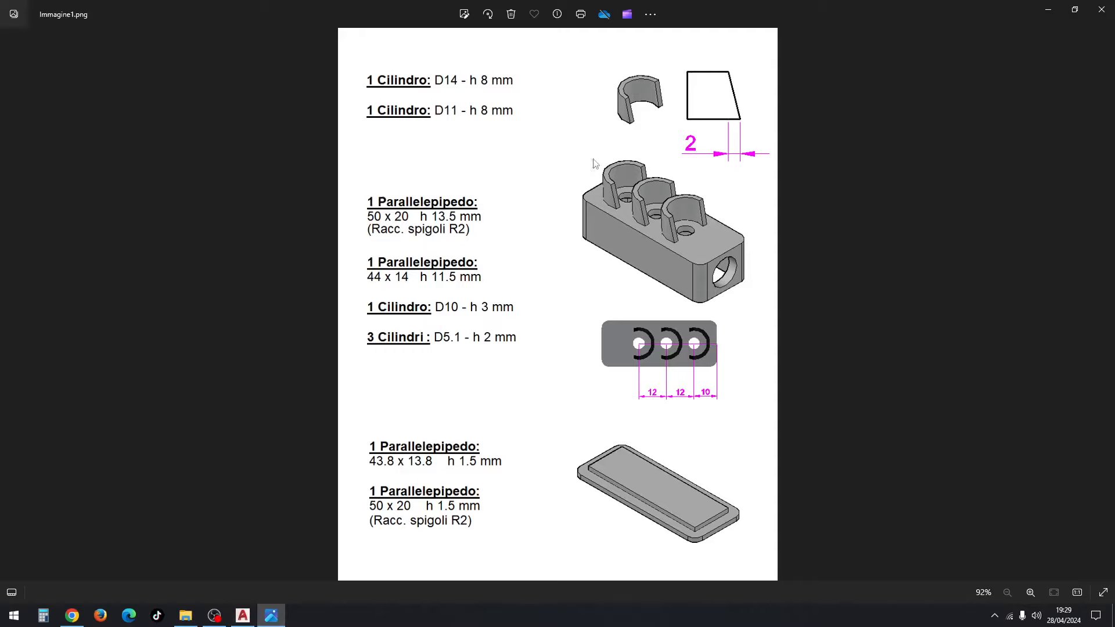
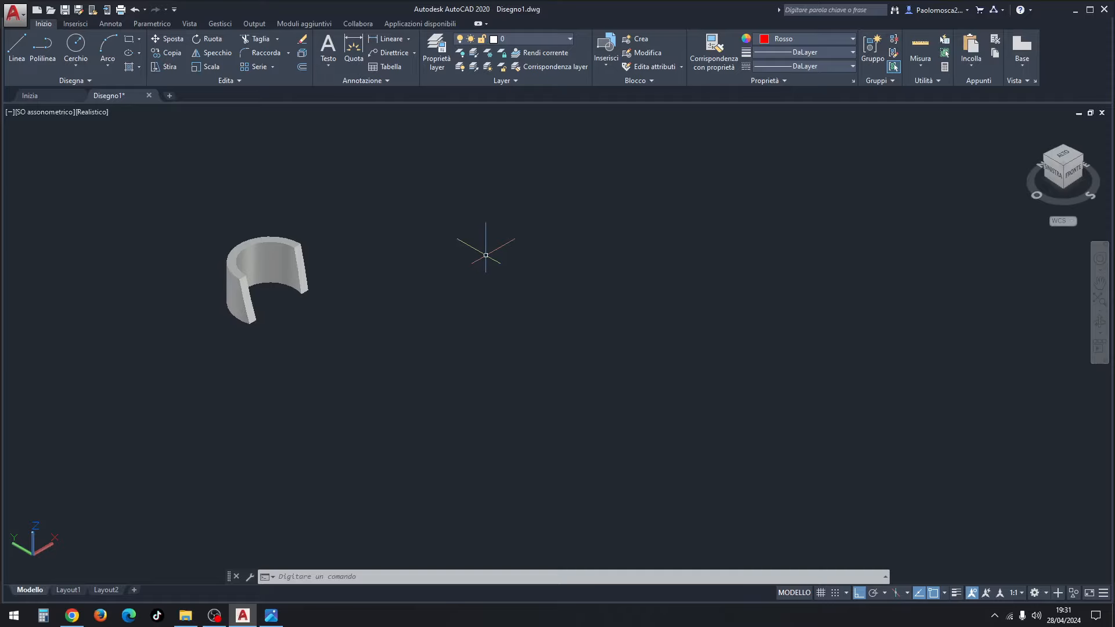
{"action": "middle_click_drag", "start_coordinate": [443, 266], "coordinate": [389, 227]}
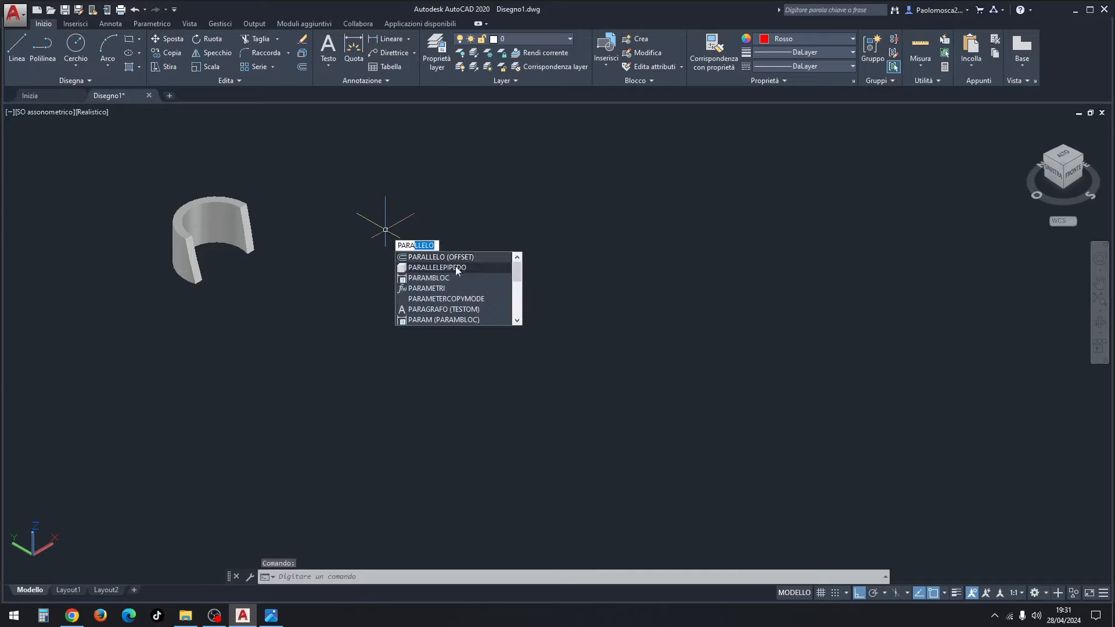
{"action": "left_click", "coordinate": [457, 269]}
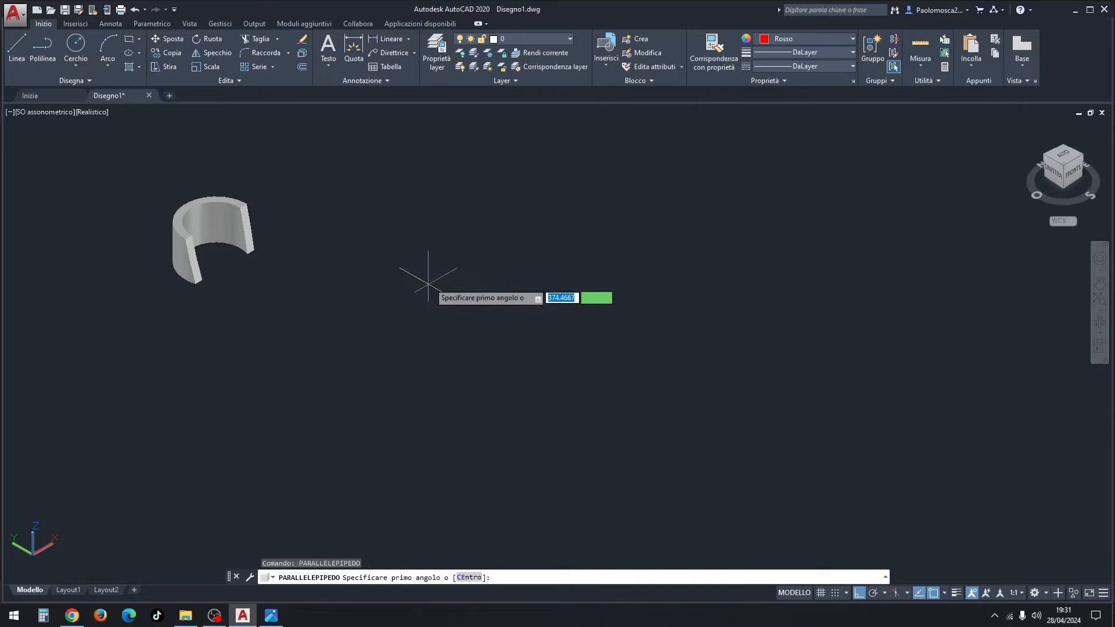
{"action": "left_click", "coordinate": [421, 264]}
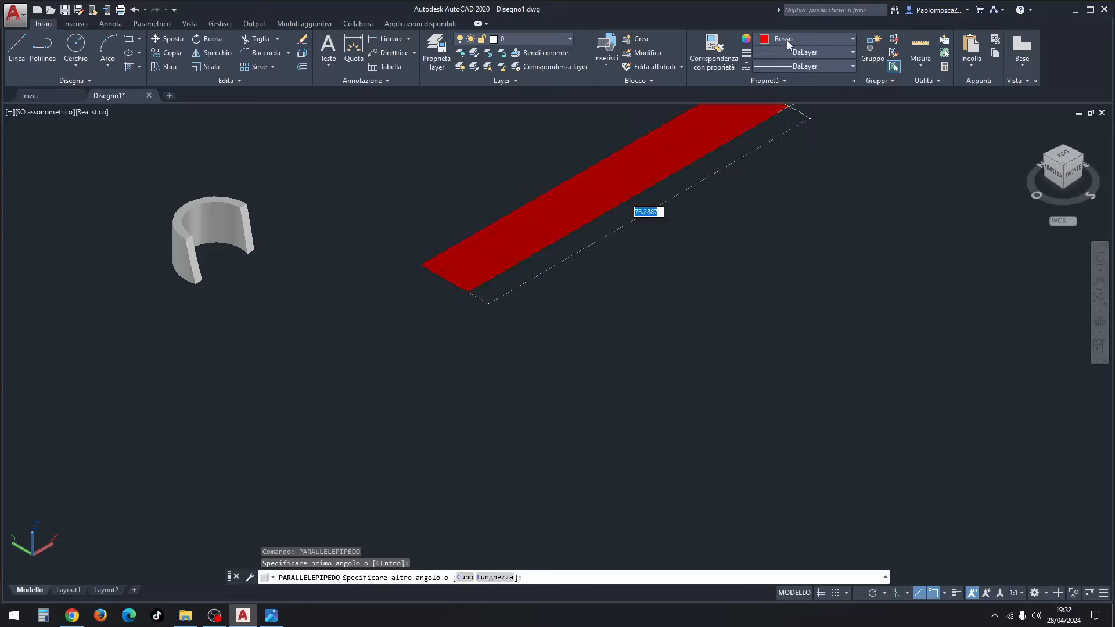
{"action": "left_click", "coordinate": [496, 577]}
{"action": "key", "text": "F8"}
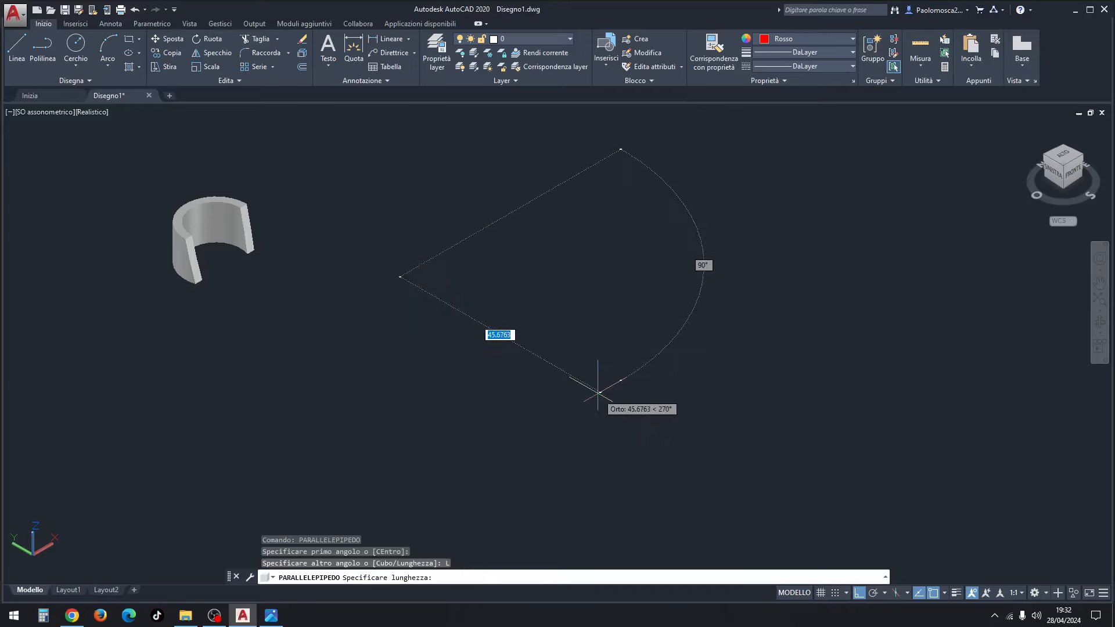
{"action": "type", "text": "50"}
{"action": "key", "text": "Return"}
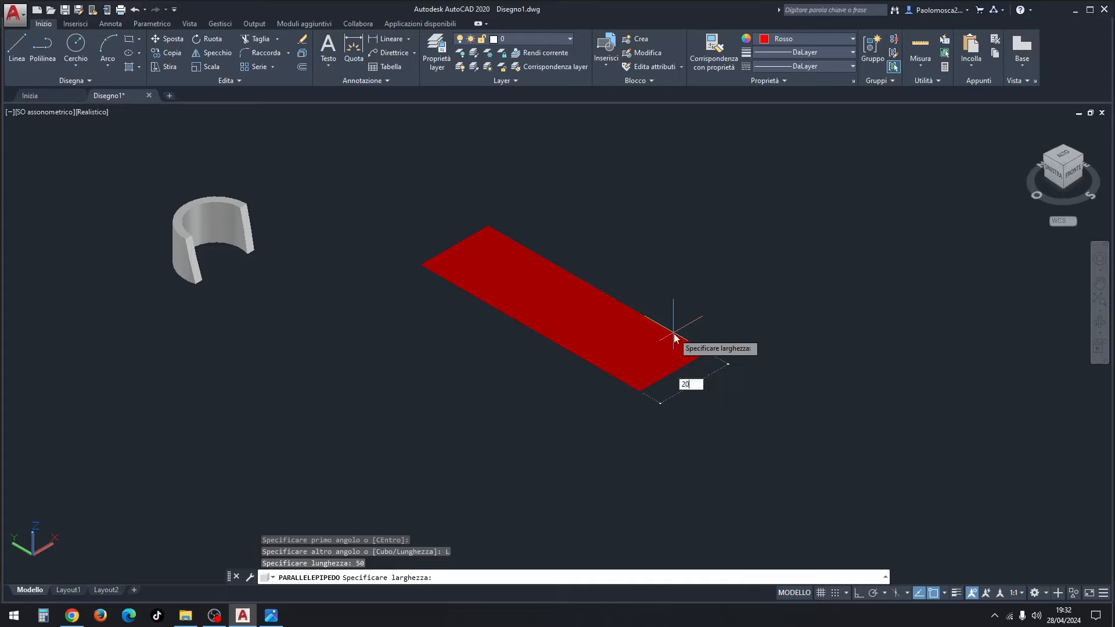
{"action": "key", "text": "Return"}
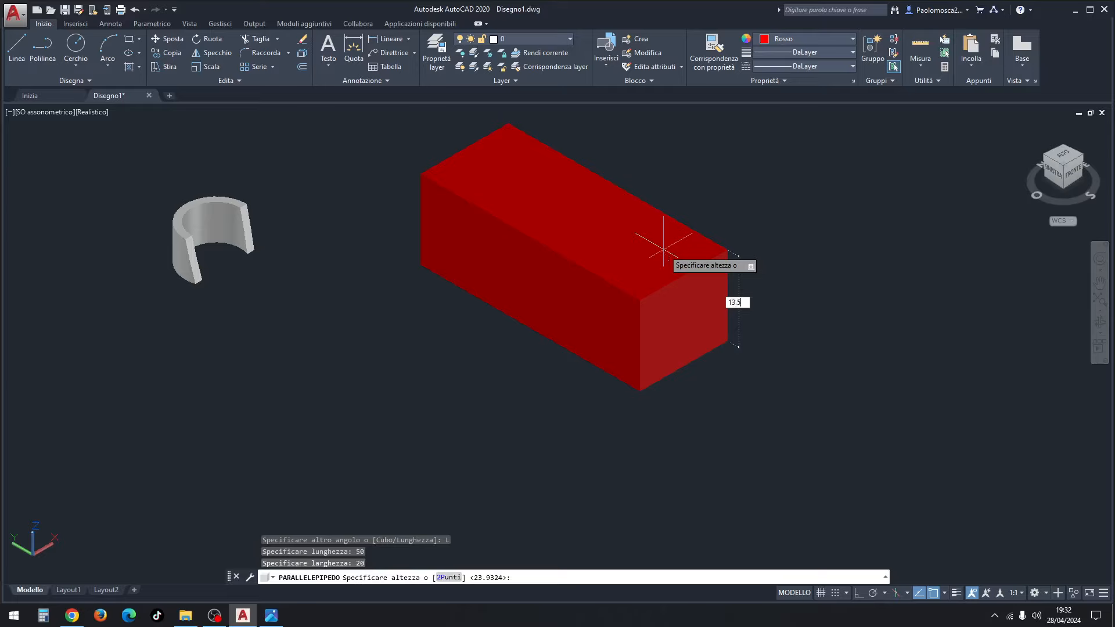
{"action": "key", "text": "Return"}
Set the box's colour to DaLayer and make DaLayer the current colour for new objects.
{"action": "left_click", "coordinate": [661, 242]}
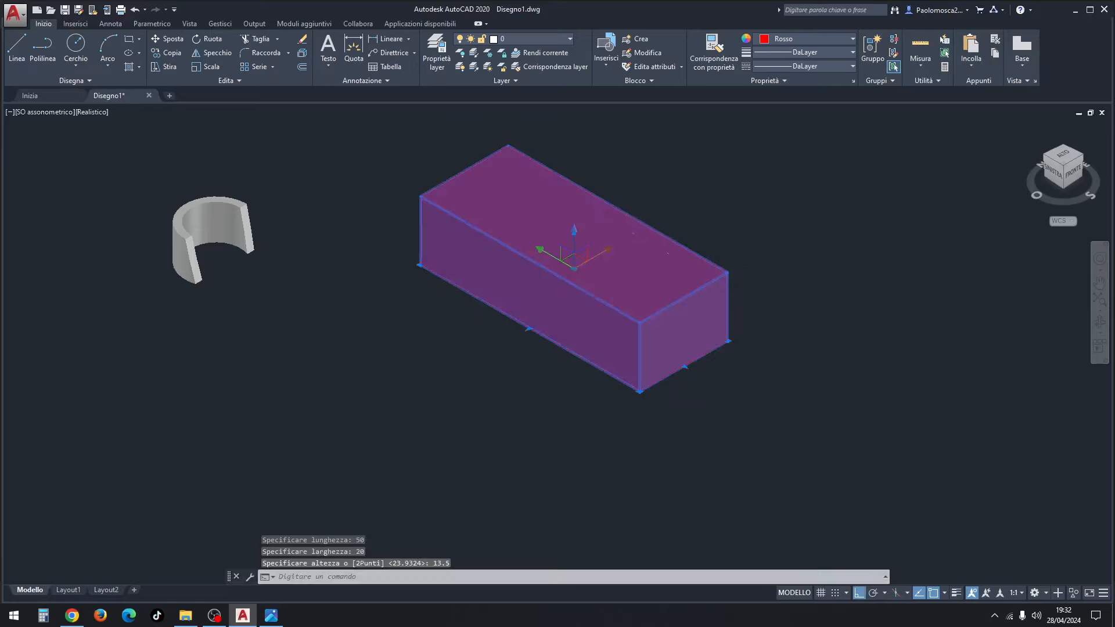
{"action": "left_click", "coordinate": [809, 43]}
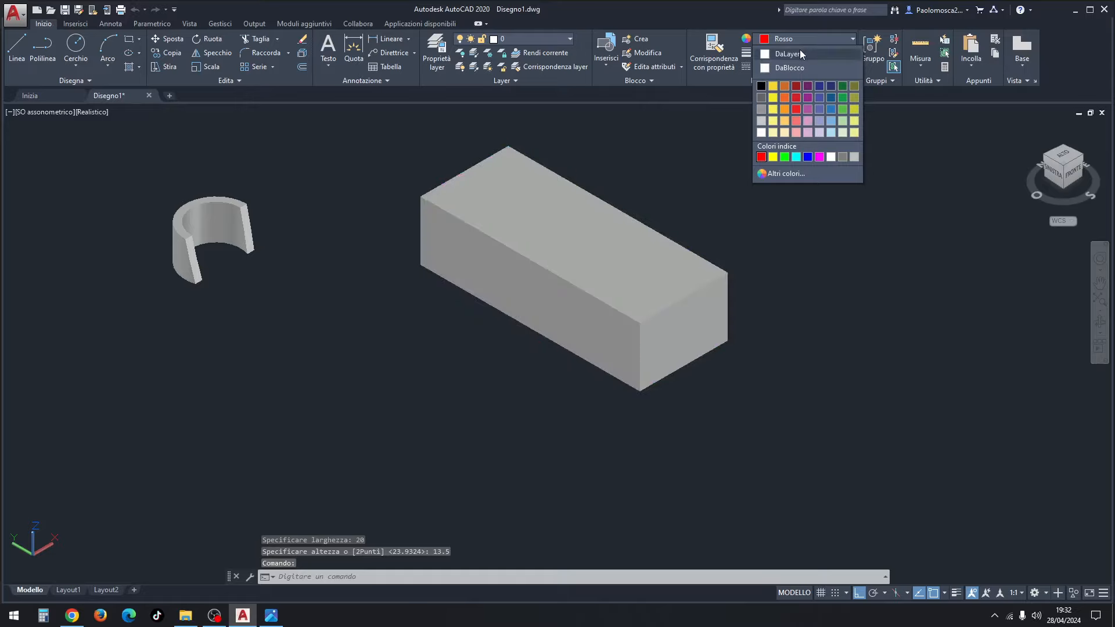
{"action": "left_click", "coordinate": [801, 50]}
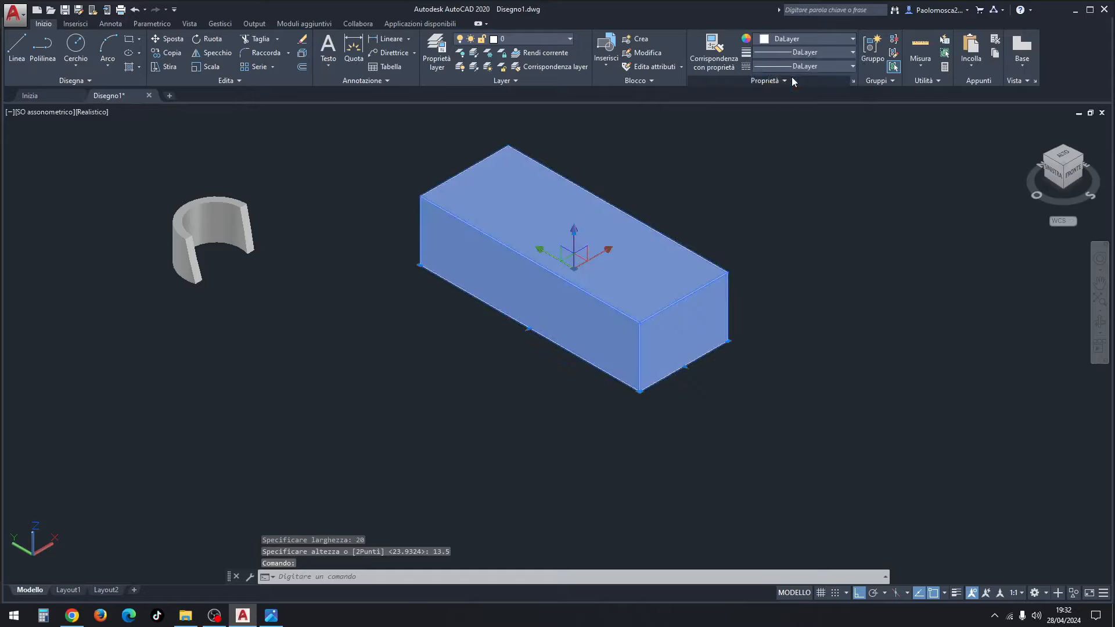
{"action": "left_click", "coordinate": [793, 130]}
{"action": "key", "text": "Escape"}
{"action": "key", "text": "Escape"}
{"action": "key", "text": "Escape"}
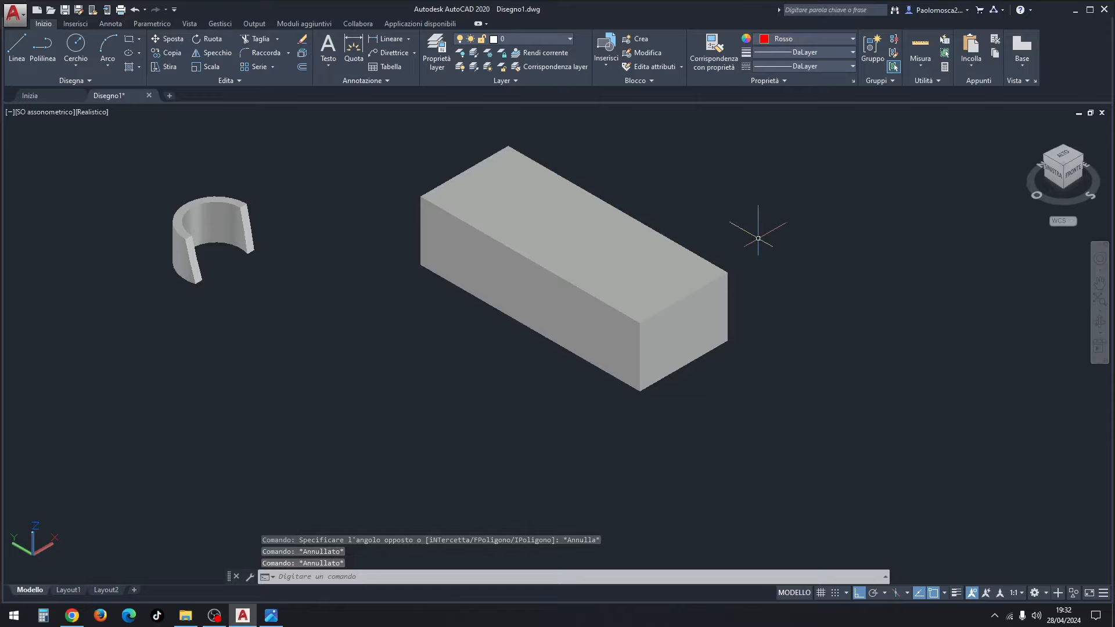
{"action": "left_click", "coordinate": [781, 41]}
{"action": "left_click", "coordinate": [781, 52]}
{"action": "key", "text": "Escape"}
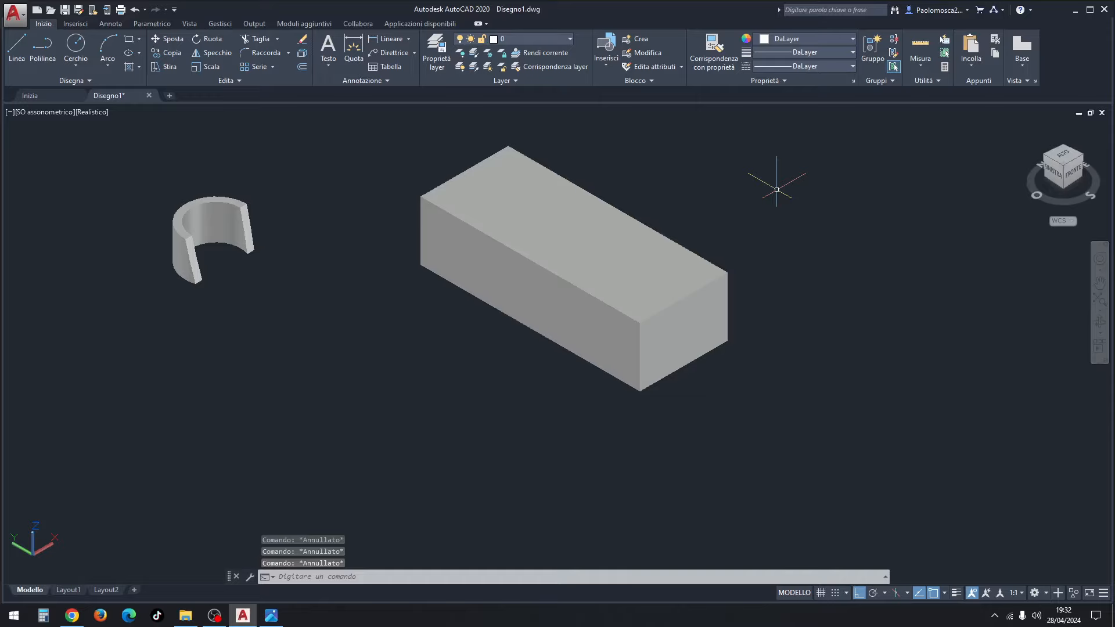
Switch the viewport to the Wireframe 2D visual style.
{"action": "type", "text": "r"}
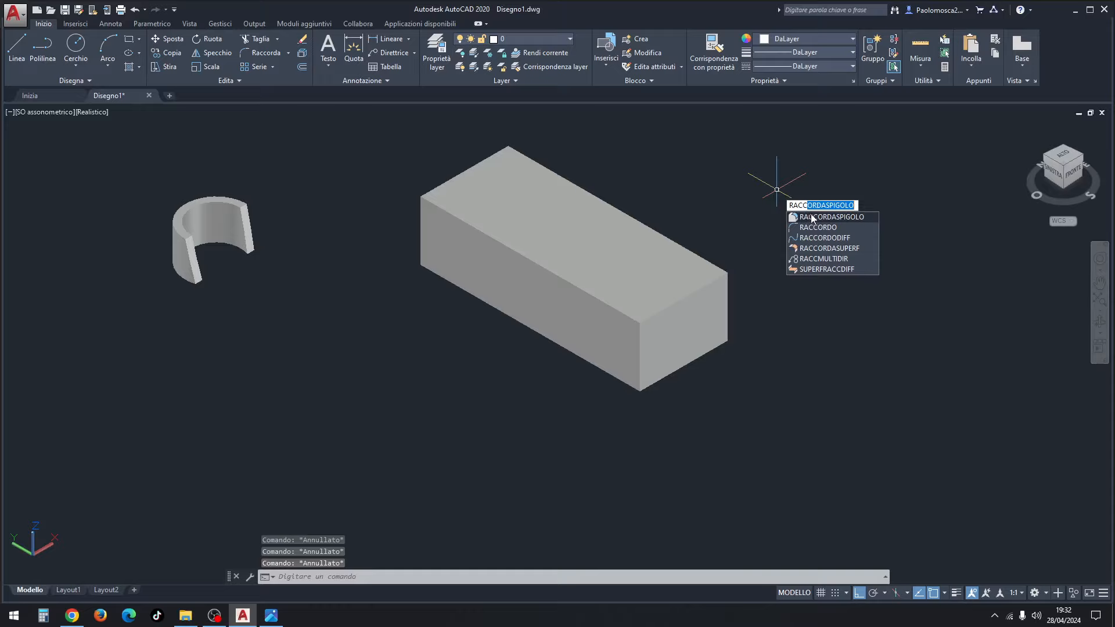
{"action": "left_click", "coordinate": [93, 111]}
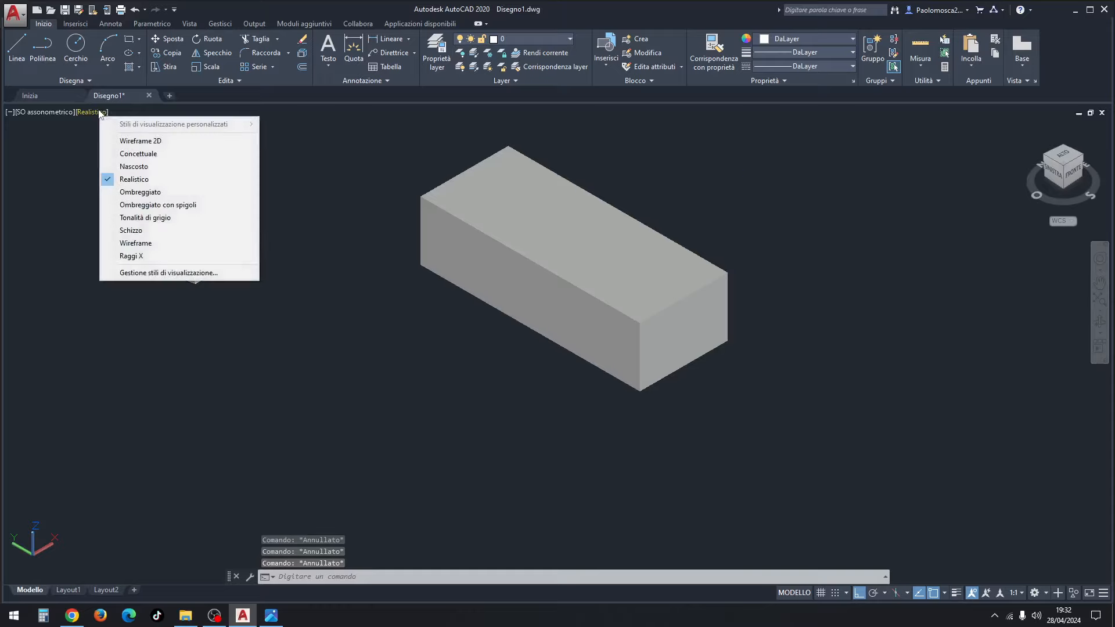
{"action": "left_click", "coordinate": [131, 141]}
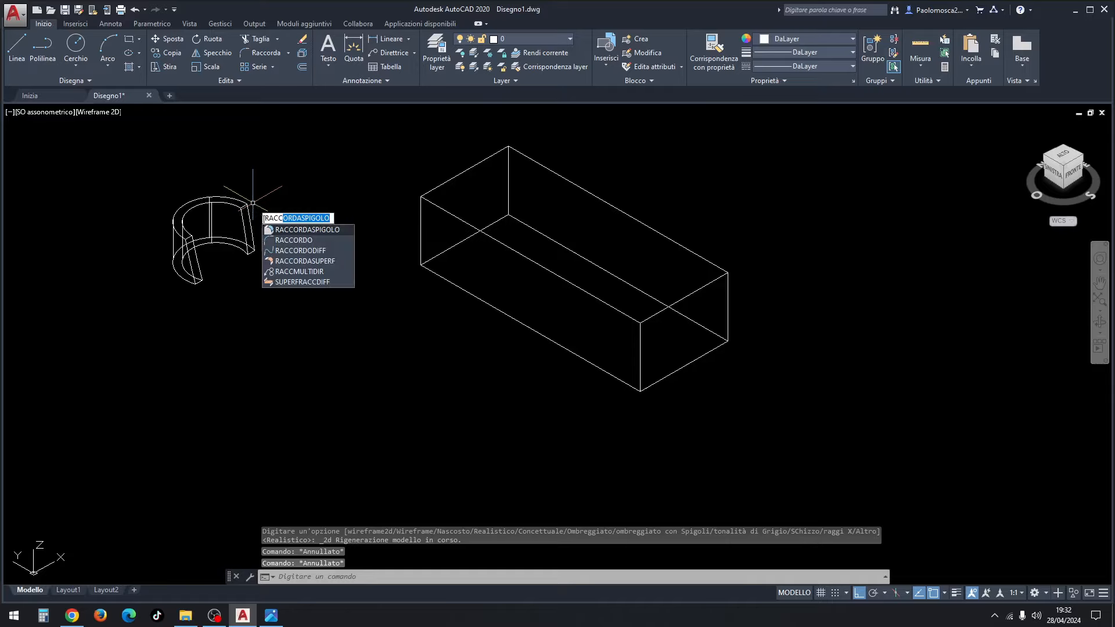
Fillet the four vertical edges of the 50 mm box with a radius of 2 mm.
{"action": "left_click", "coordinate": [313, 230]}
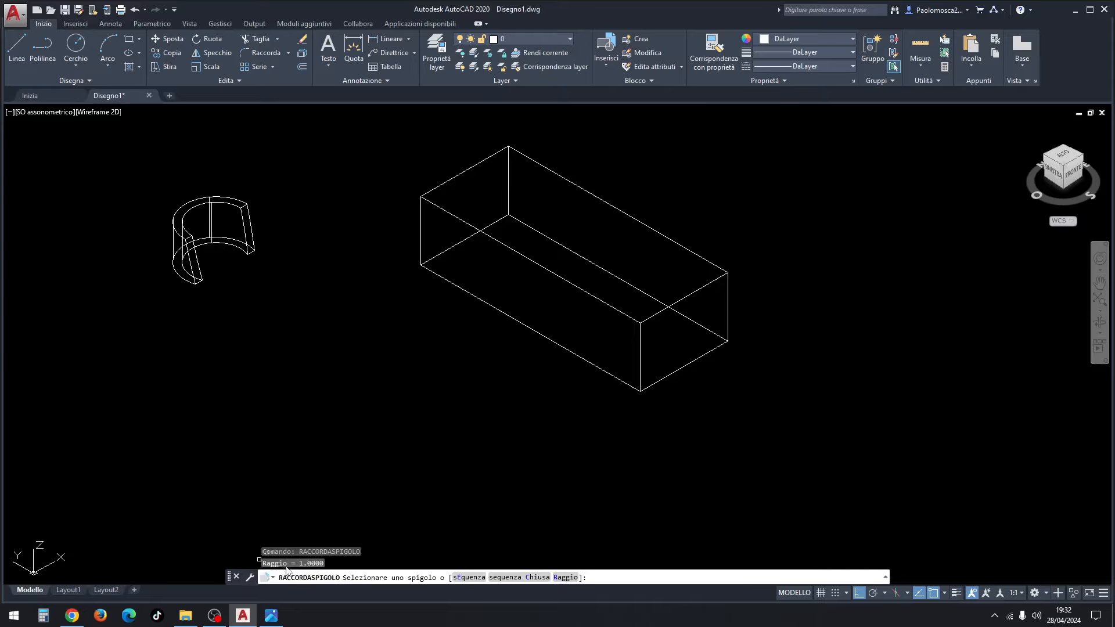
{"action": "left_click", "coordinate": [561, 578]}
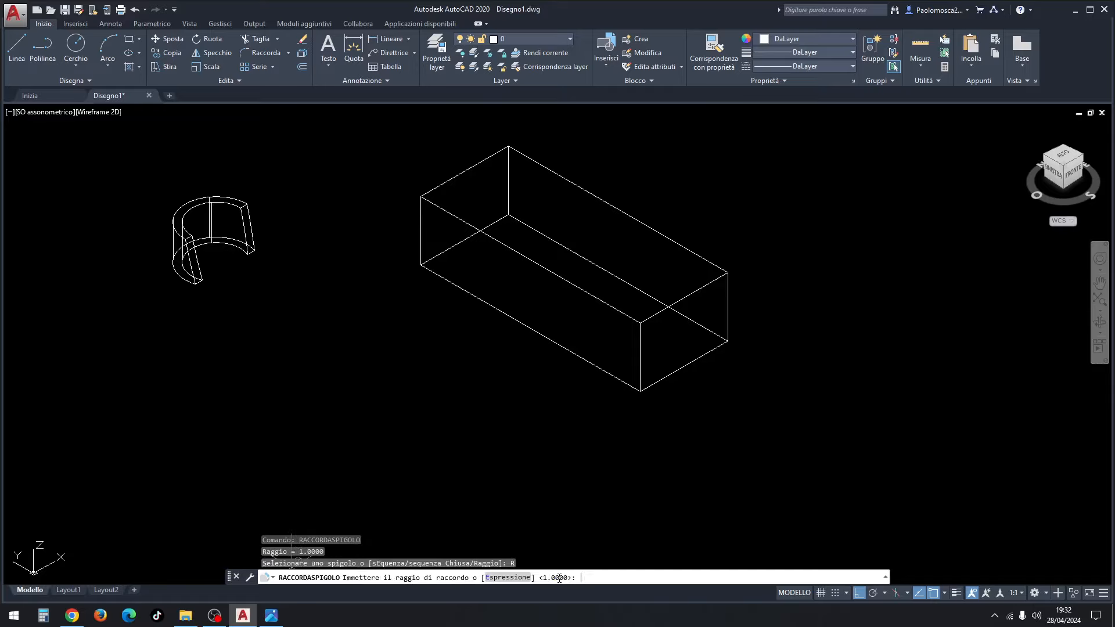
{"action": "type", "text": "2"}
{"action": "key", "text": "Return"}
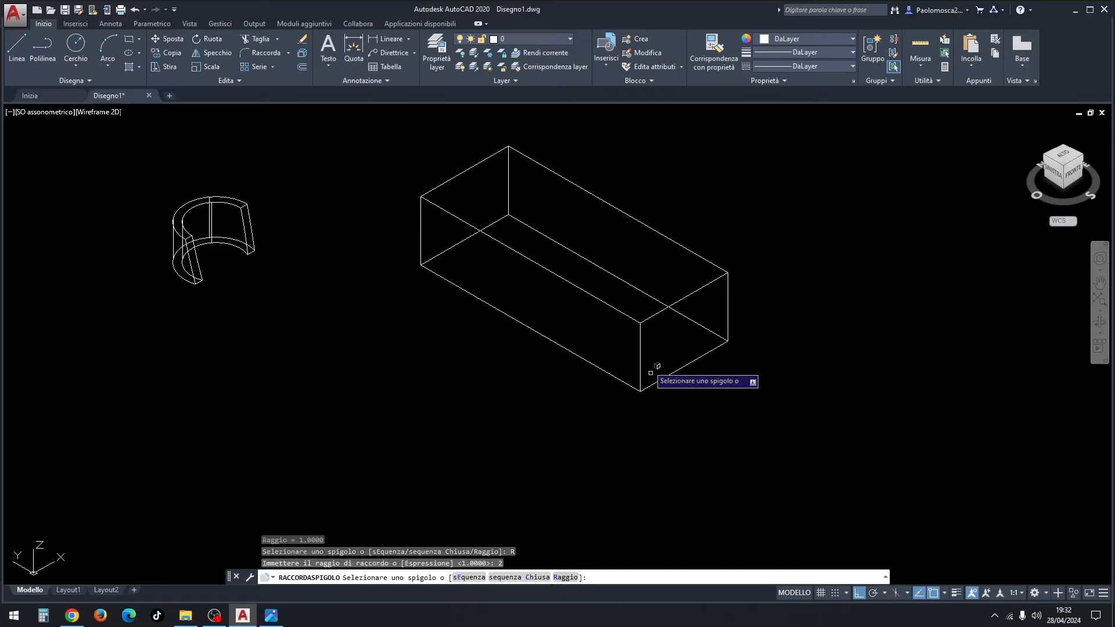
{"action": "left_click", "coordinate": [641, 348]}
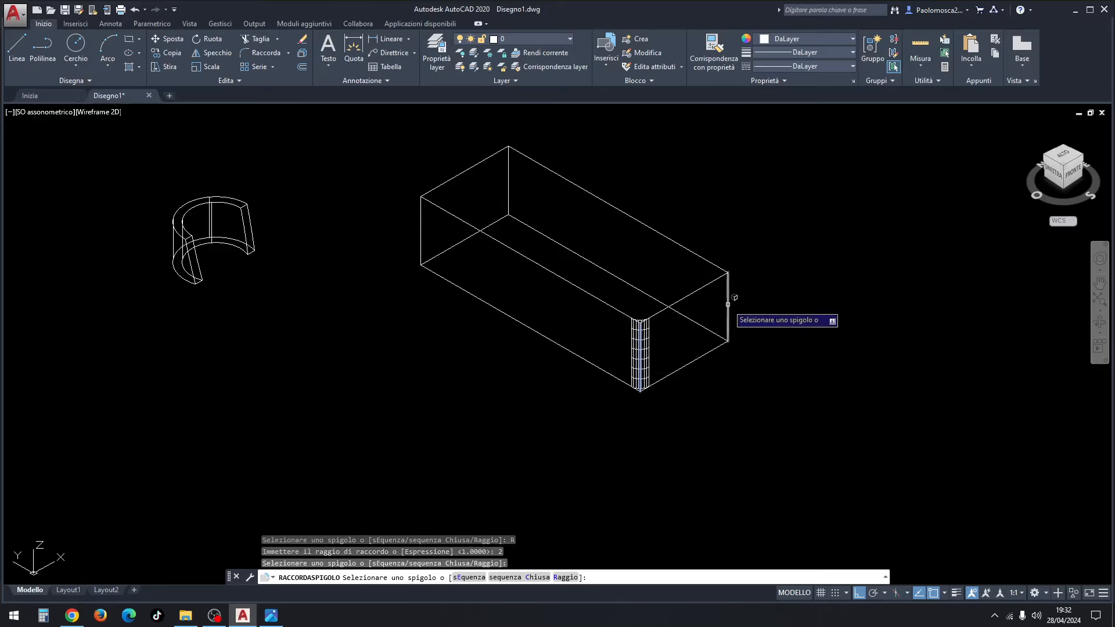
{"action": "left_click", "coordinate": [727, 303]}
{"action": "left_click", "coordinate": [509, 173]}
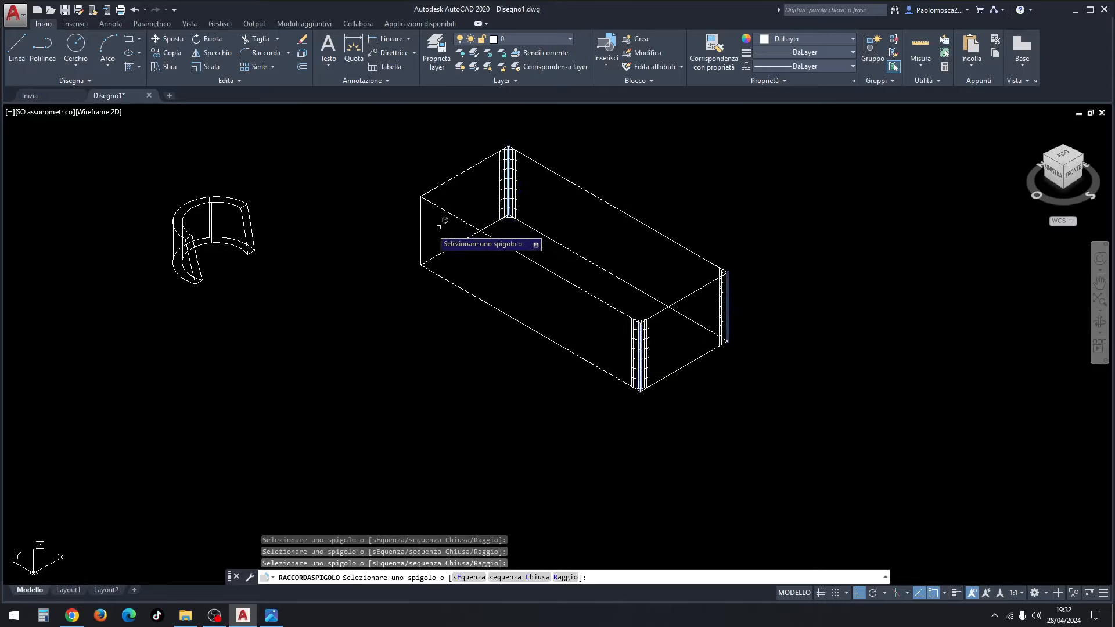
{"action": "left_click", "coordinate": [419, 231]}
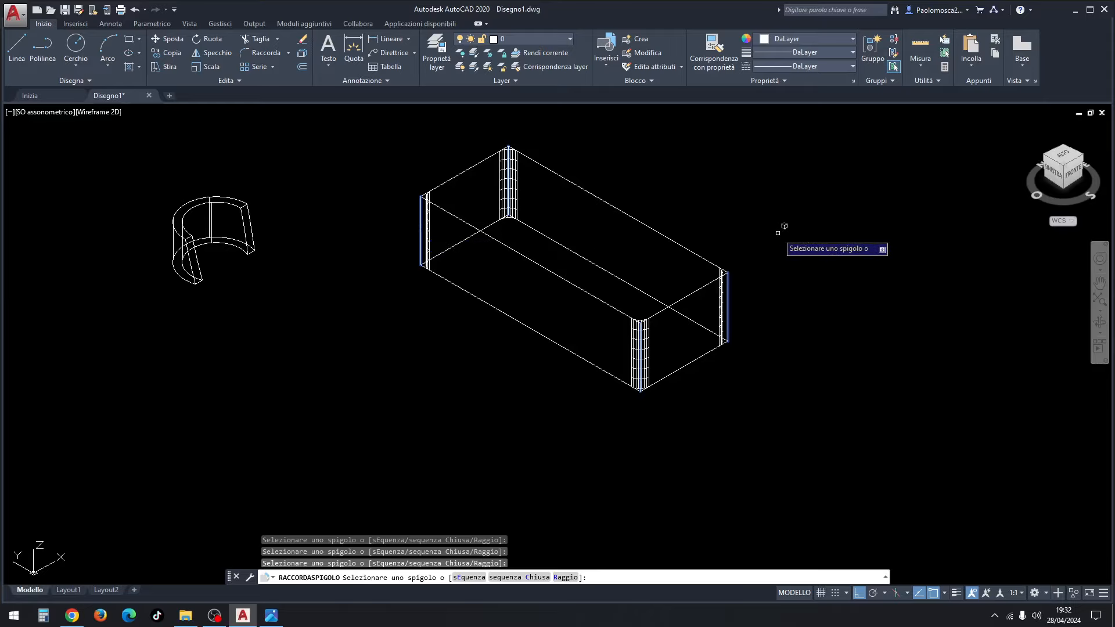
{"action": "key", "text": "Return"}
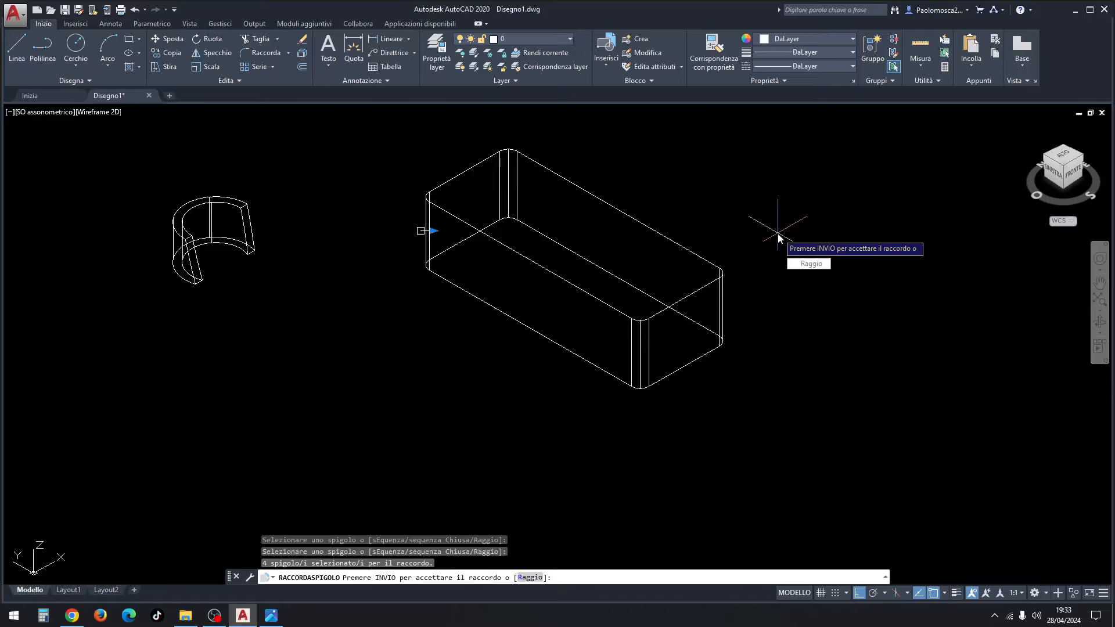
{"action": "key", "text": "Return"}
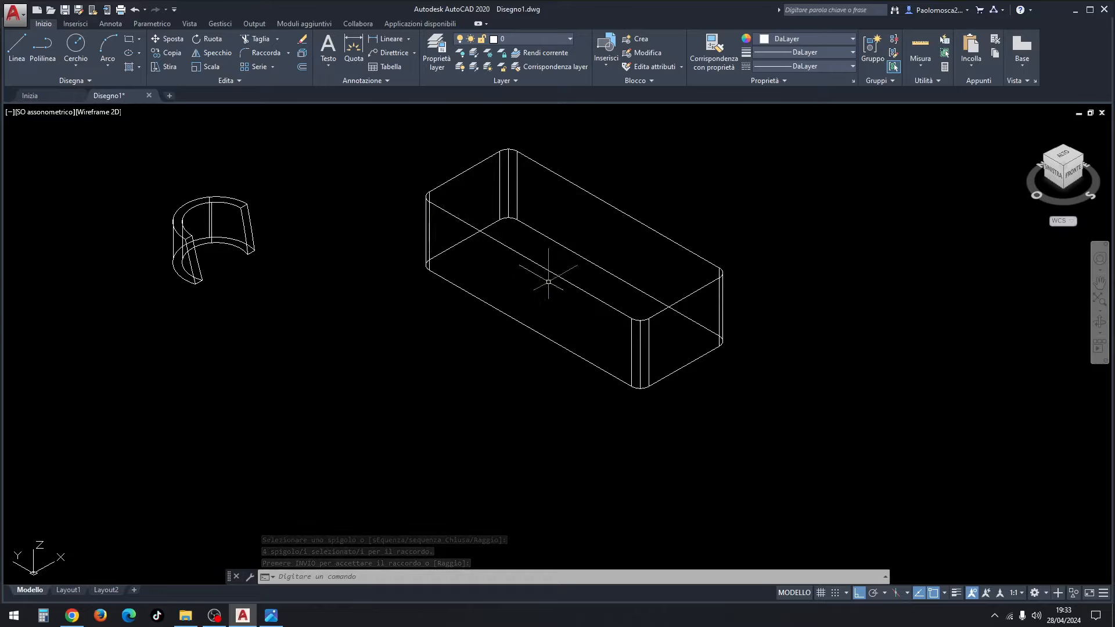
Create a second box in front of the filleted one, 44 mm long towards 270°, 14 mm wide and 11.5 mm high.
{"action": "scroll", "coordinate": [549, 276], "scroll_direction": "down", "scroll_amount": 3}
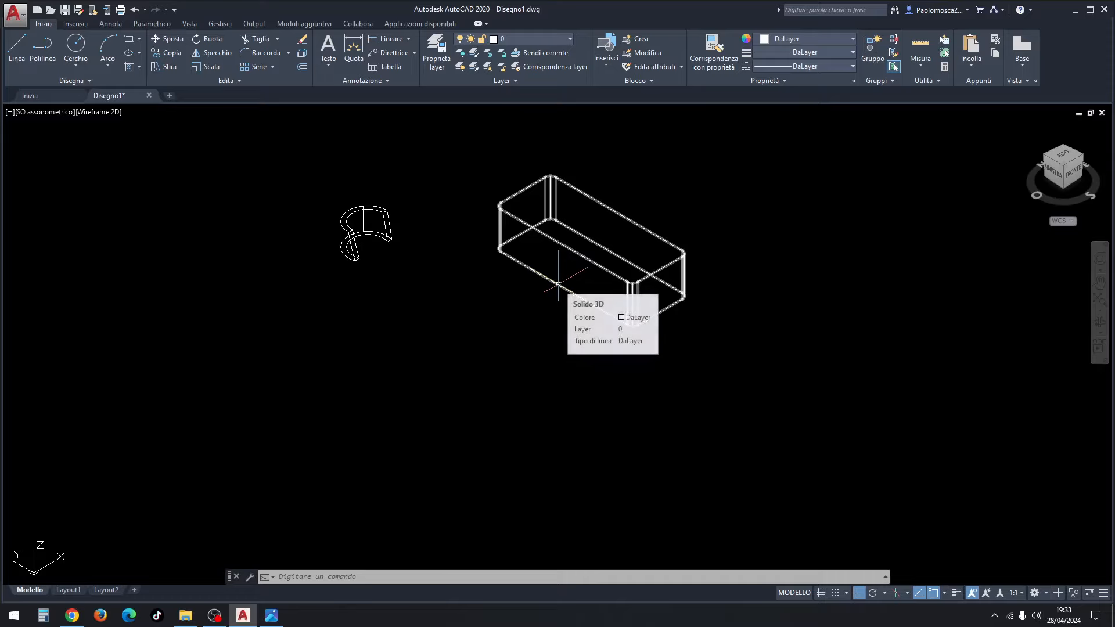
{"action": "type", "text": "p"}
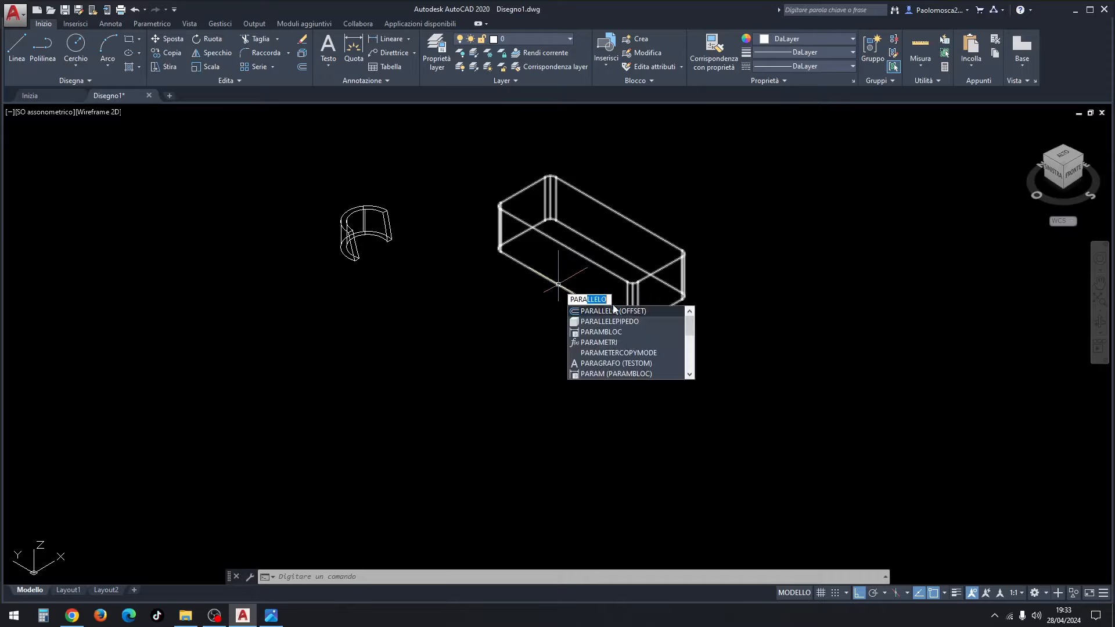
{"action": "left_click", "coordinate": [623, 316]}
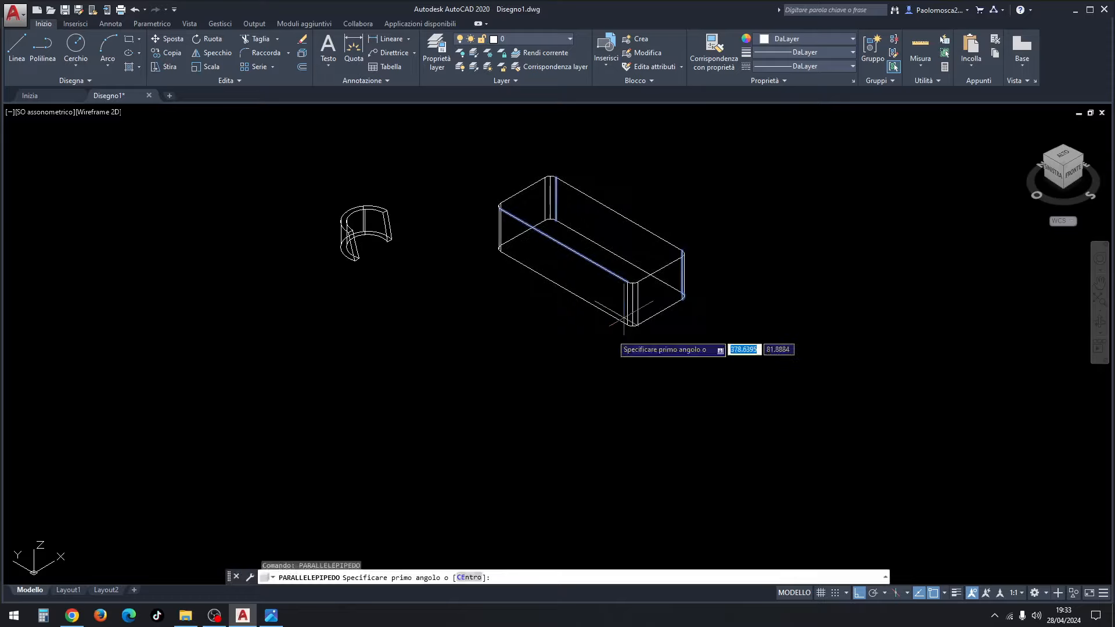
{"action": "left_click", "coordinate": [400, 370]}
{"action": "type", "text": "L"}
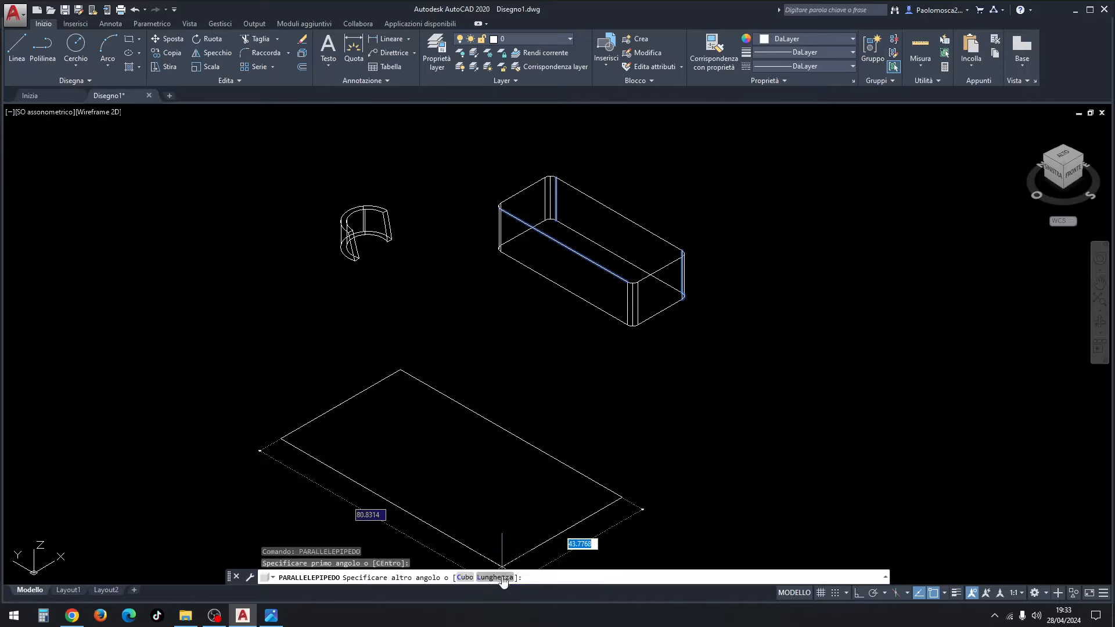
{"action": "key", "text": "Return"}
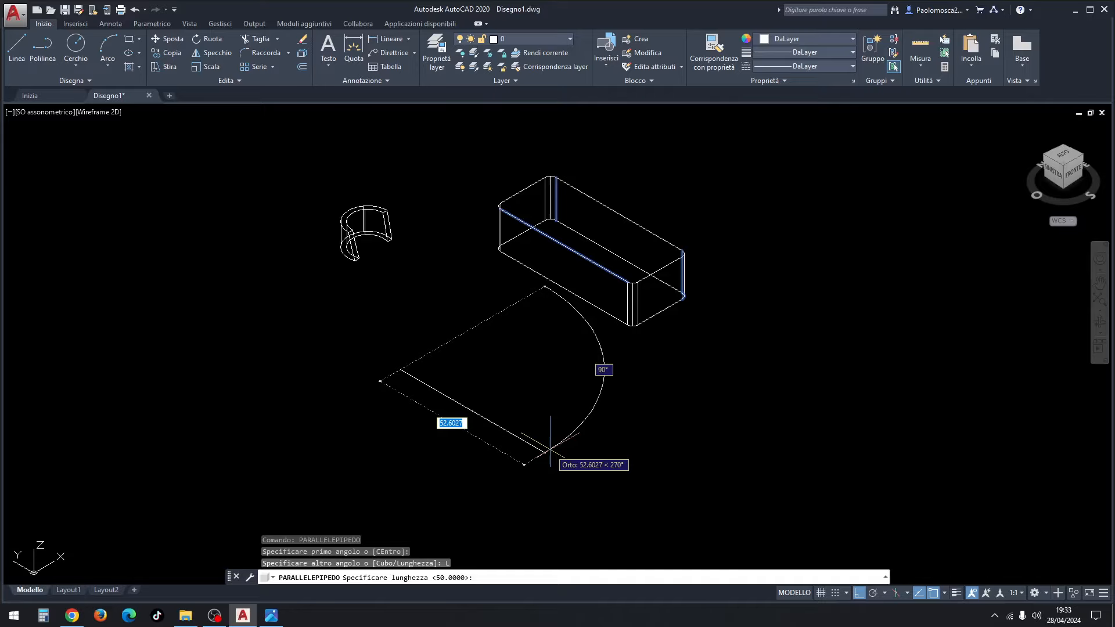
{"action": "type", "text": "44"}
{"action": "key", "text": "Return"}
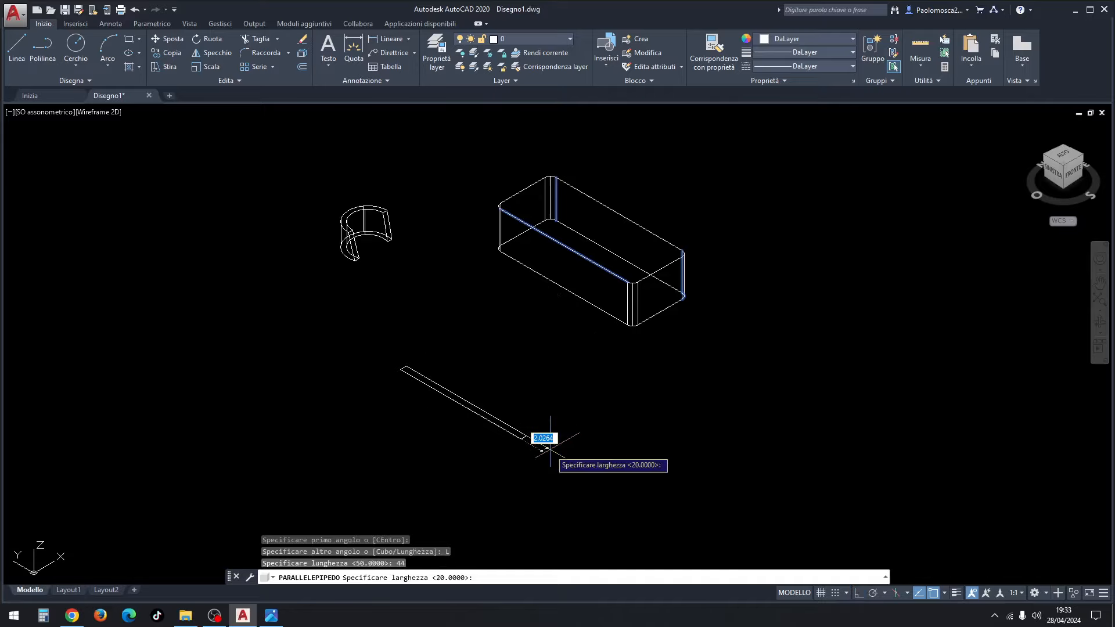
{"action": "key", "text": "Return"}
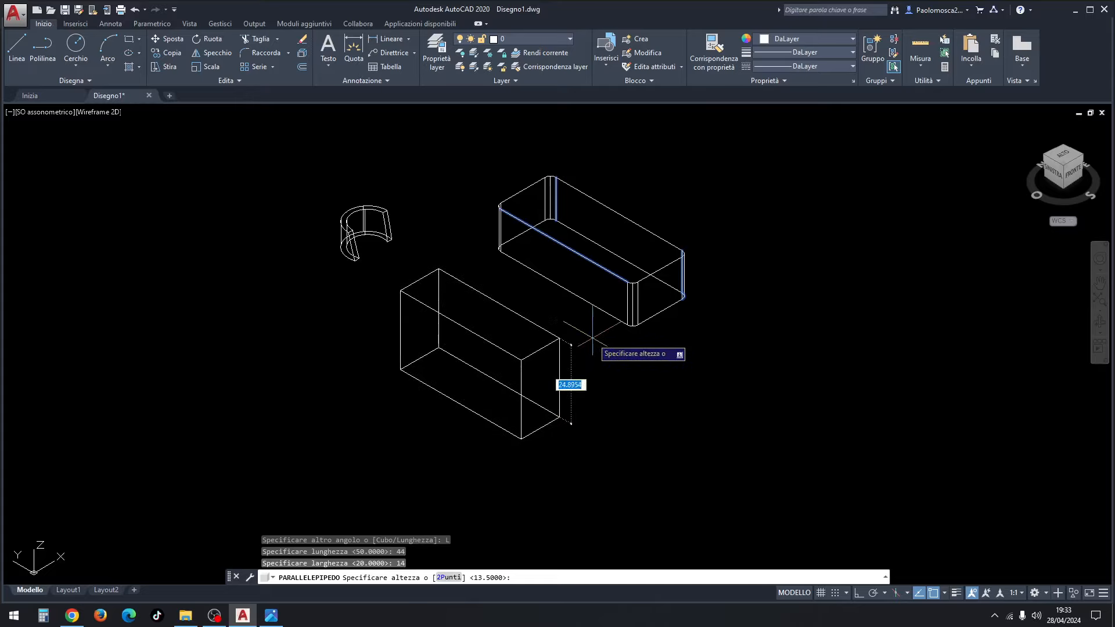
{"action": "key", "text": "Return"}
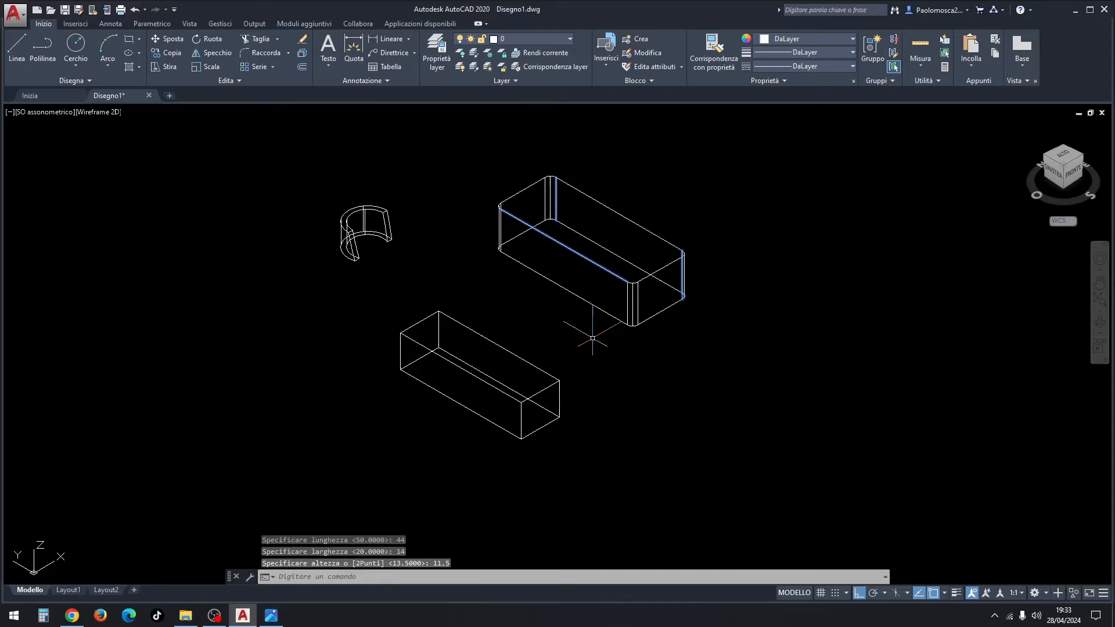
{"action": "key", "text": "Escape"}
{"action": "key", "text": "Escape"}
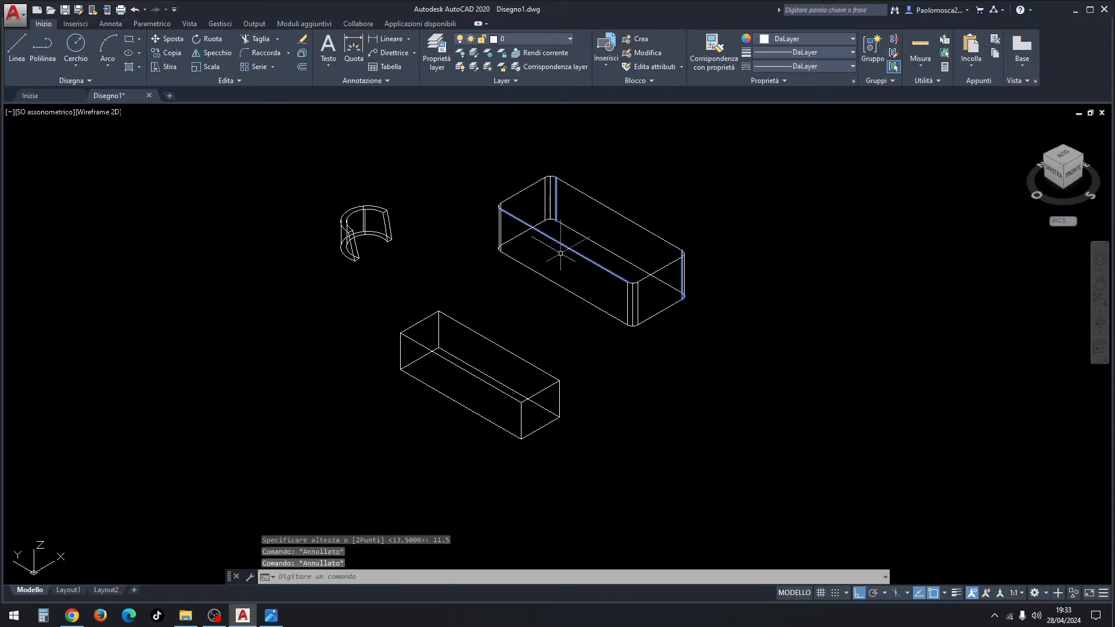
Draw a construction line across the filleted box's base, joining the midpoints of its two long bottom edges.
{"action": "middle_click_drag", "start_coordinate": [569, 264], "coordinate": [534, 278]}
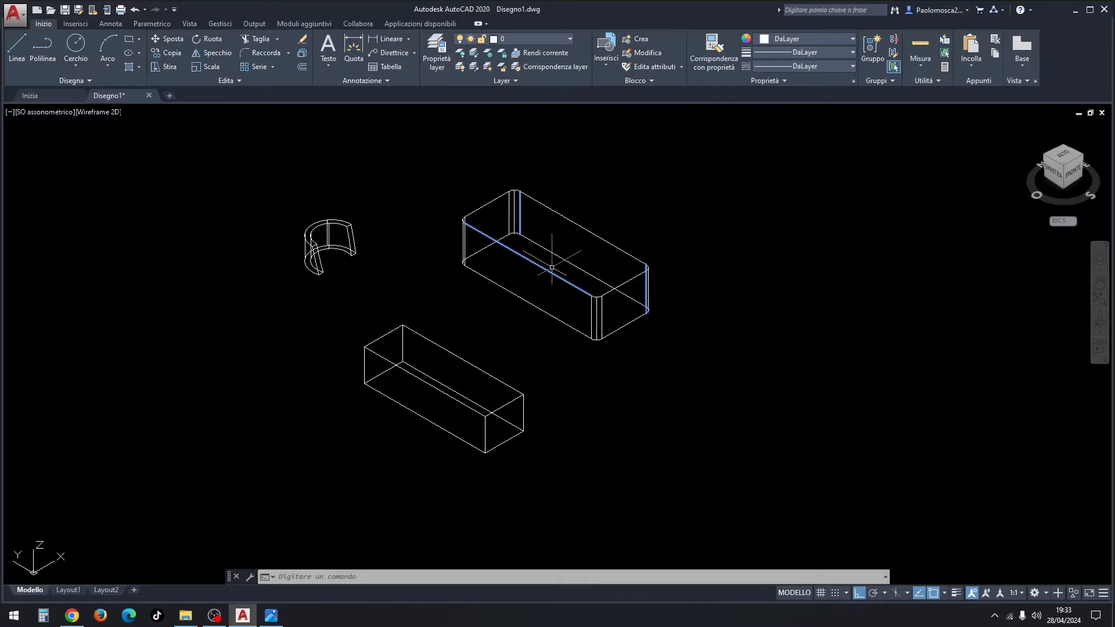
{"action": "left_click", "coordinate": [17, 49]}
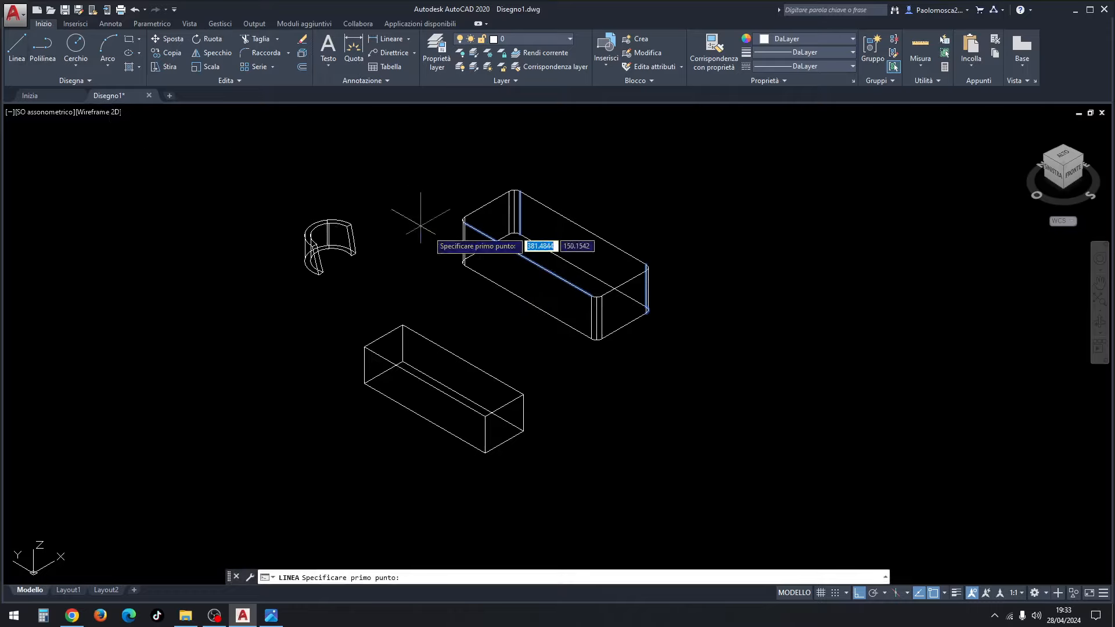
{"action": "left_click", "coordinate": [583, 270]}
{"action": "left_click", "coordinate": [528, 302]}
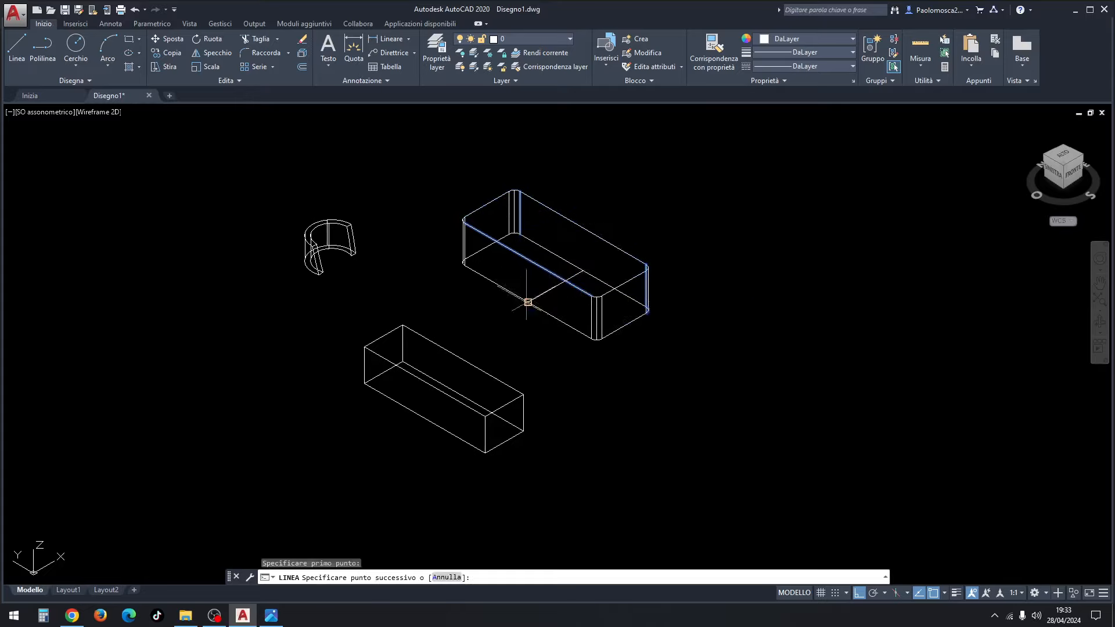
{"action": "key", "text": "Escape"}
Draw a construction line across the smaller box's base between the midpoints of its long bottom edges.
{"action": "left_click", "coordinate": [17, 49]}
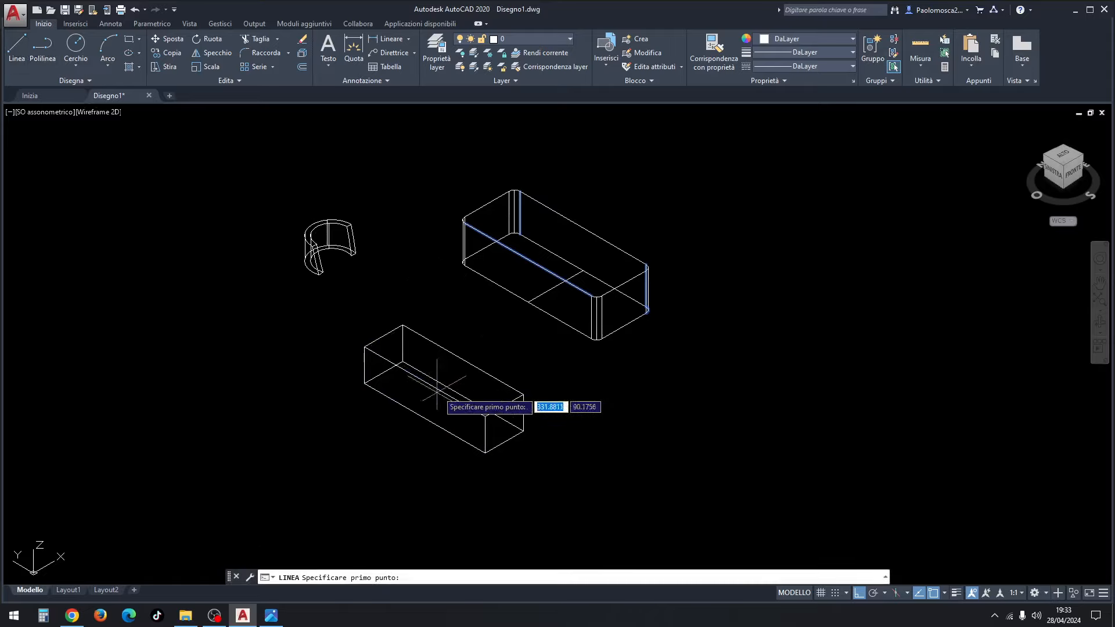
{"action": "scroll", "coordinate": [447, 393], "scroll_direction": "up", "scroll_amount": 4}
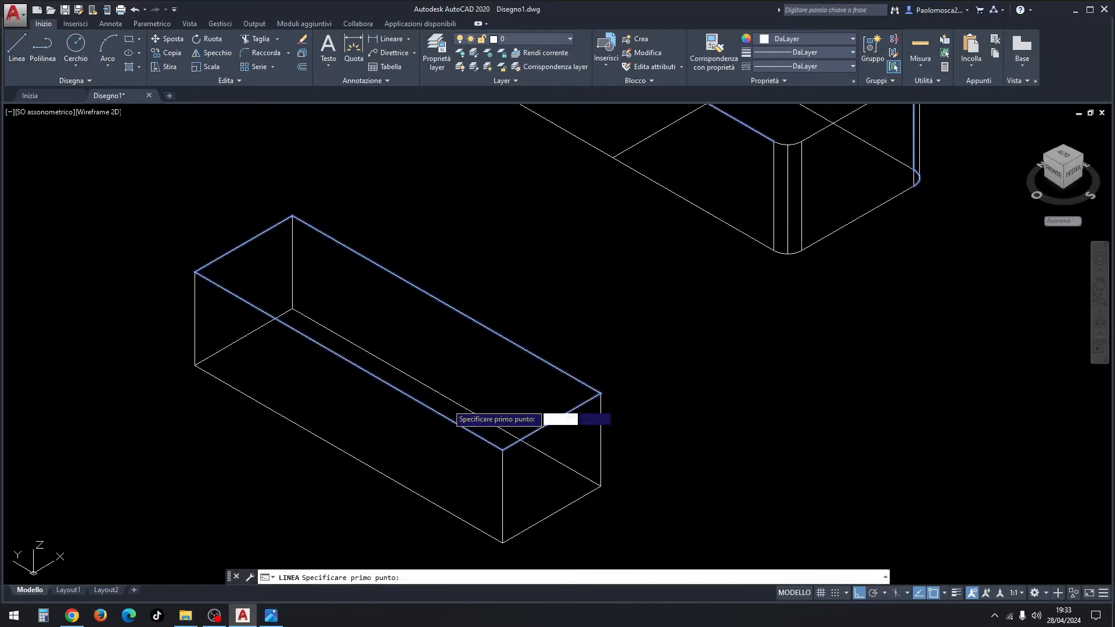
{"action": "left_click", "coordinate": [447, 398]}
{"action": "left_click", "coordinate": [349, 454]}
{"action": "key", "text": "Escape"}
Move the smaller box with its line, midpoint to midpoint, onto the filleted box's base line, and erase both construction lines.
{"action": "scroll", "coordinate": [438, 381], "scroll_direction": "down", "scroll_amount": 3}
{"action": "left_click", "coordinate": [512, 352]}
{"action": "left_click", "coordinate": [419, 440]}
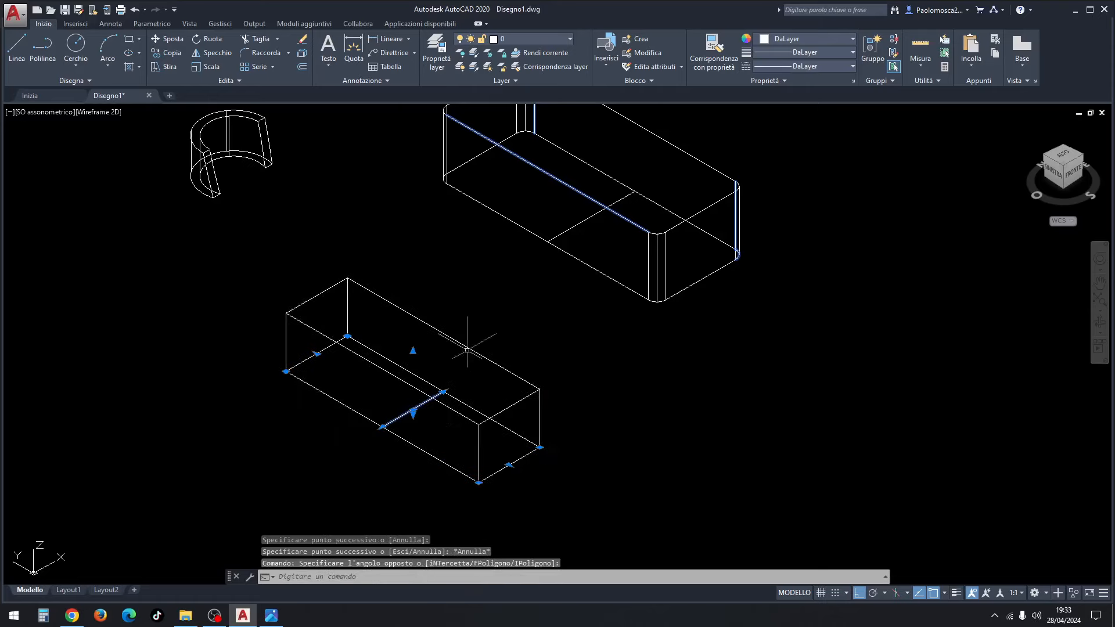
{"action": "right_click", "coordinate": [469, 338]}
{"action": "left_click", "coordinate": [495, 421]}
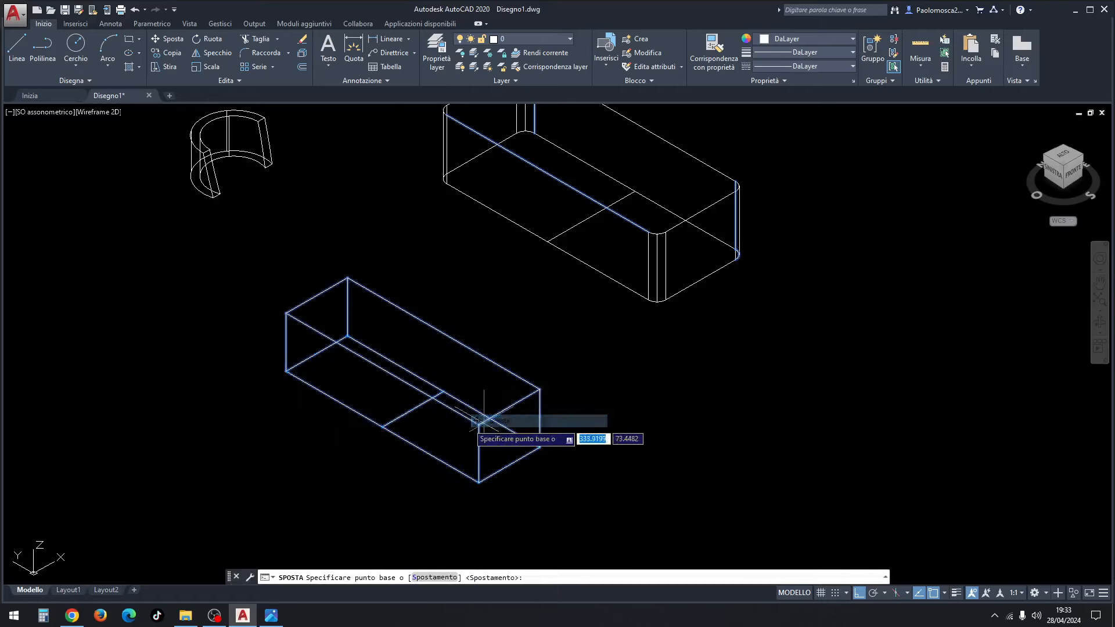
{"action": "left_click", "coordinate": [413, 410]}
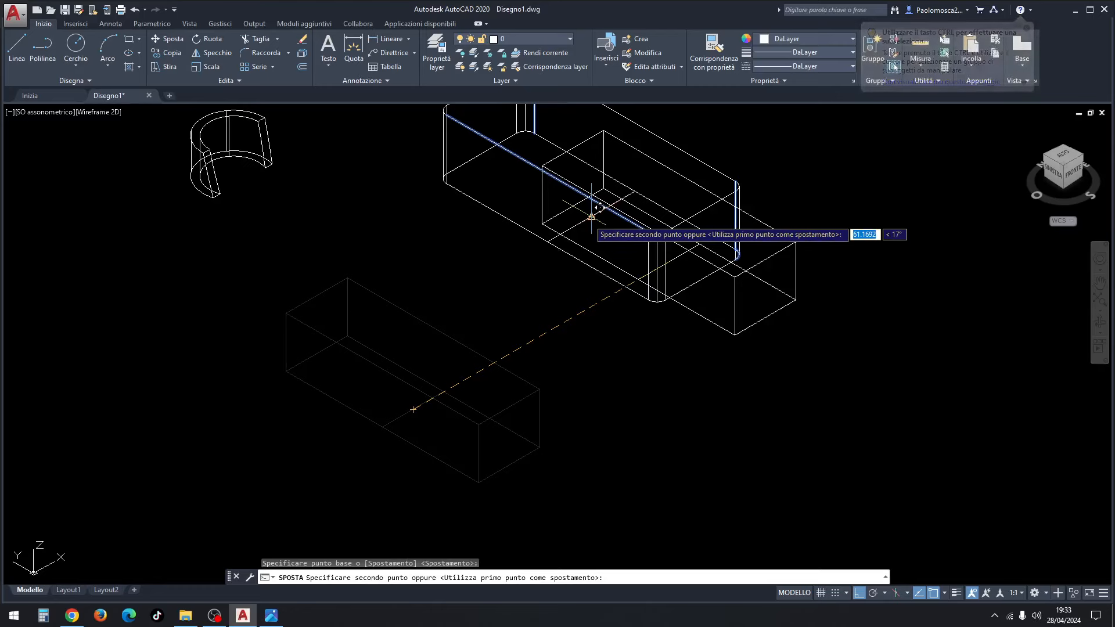
{"action": "left_click", "coordinate": [589, 217]}
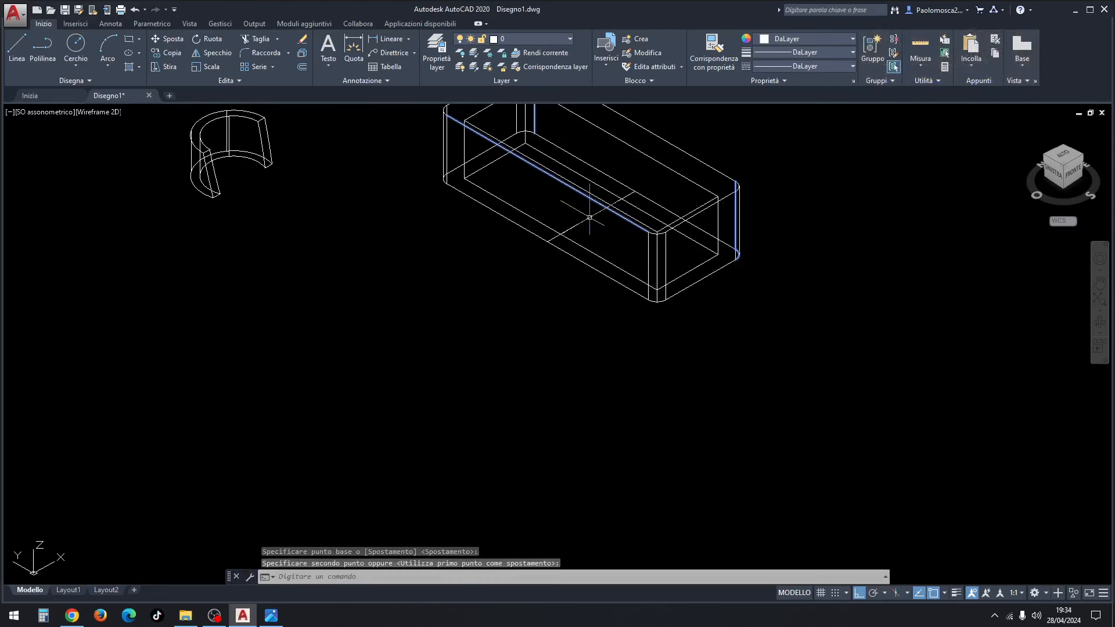
{"action": "left_click", "coordinate": [553, 237]}
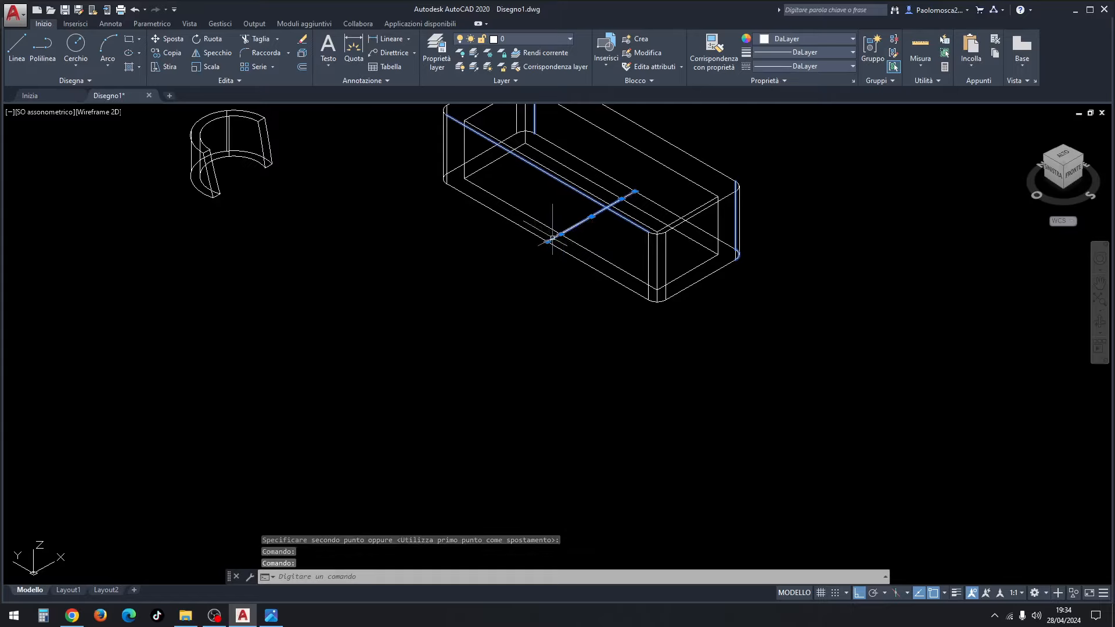
{"action": "key", "text": "Delete"}
Subtract the inner 44 x 14 mm box from the filleted body to hollow it out from below.
{"action": "scroll", "coordinate": [588, 214], "scroll_direction": "down", "scroll_amount": 2}
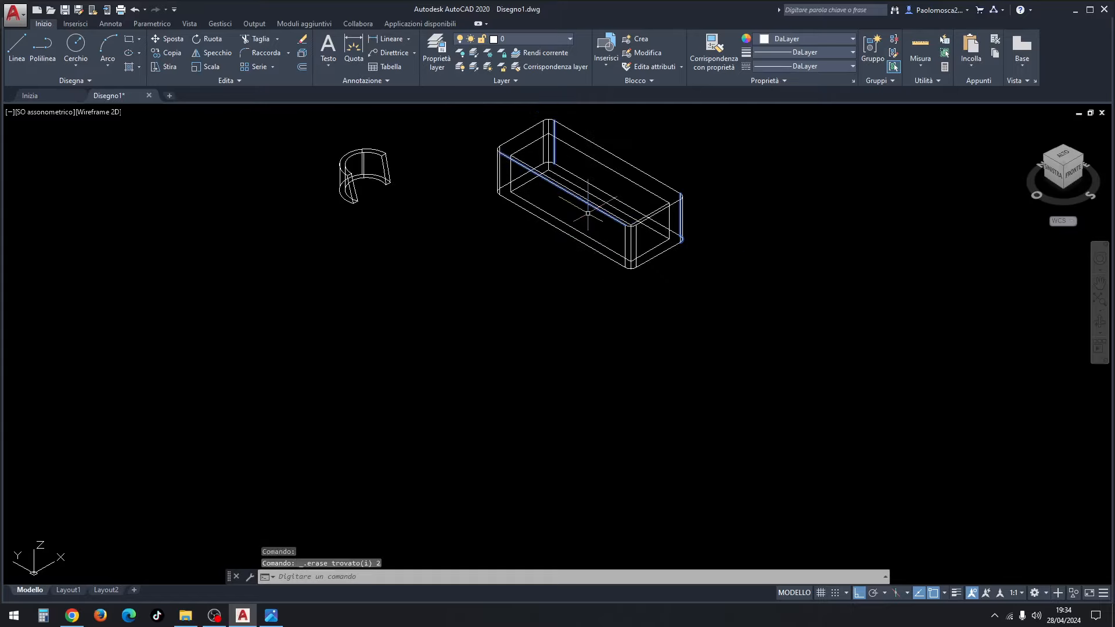
{"action": "middle_click_drag", "start_coordinate": [587, 216], "coordinate": [587, 283]}
{"action": "scroll", "coordinate": [689, 308], "scroll_direction": "up", "scroll_amount": 2}
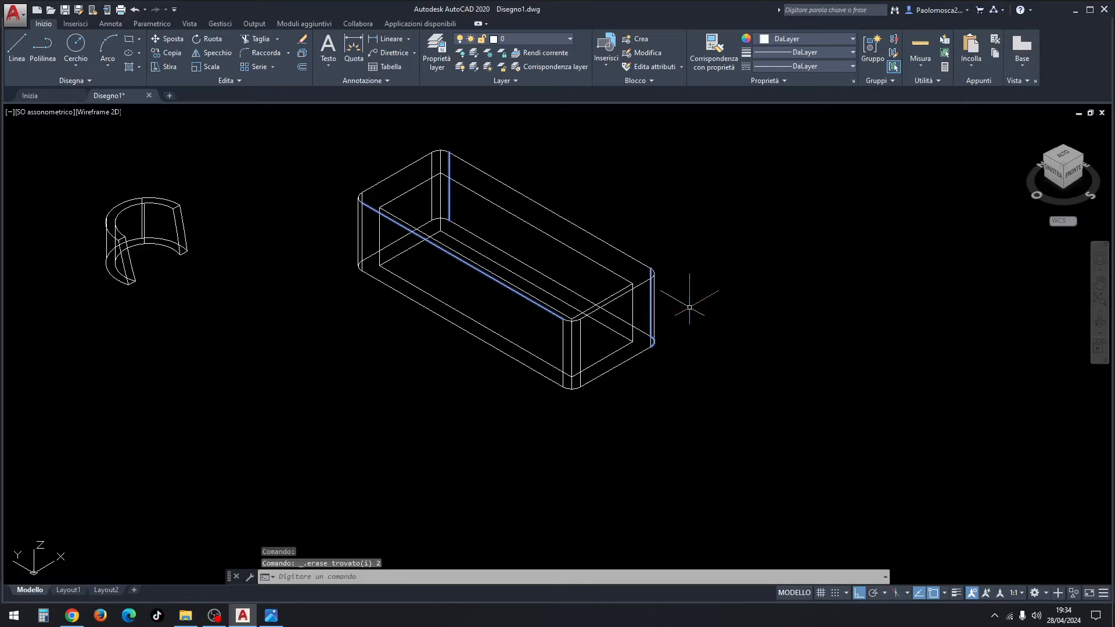
{"action": "key", "text": "Return"}
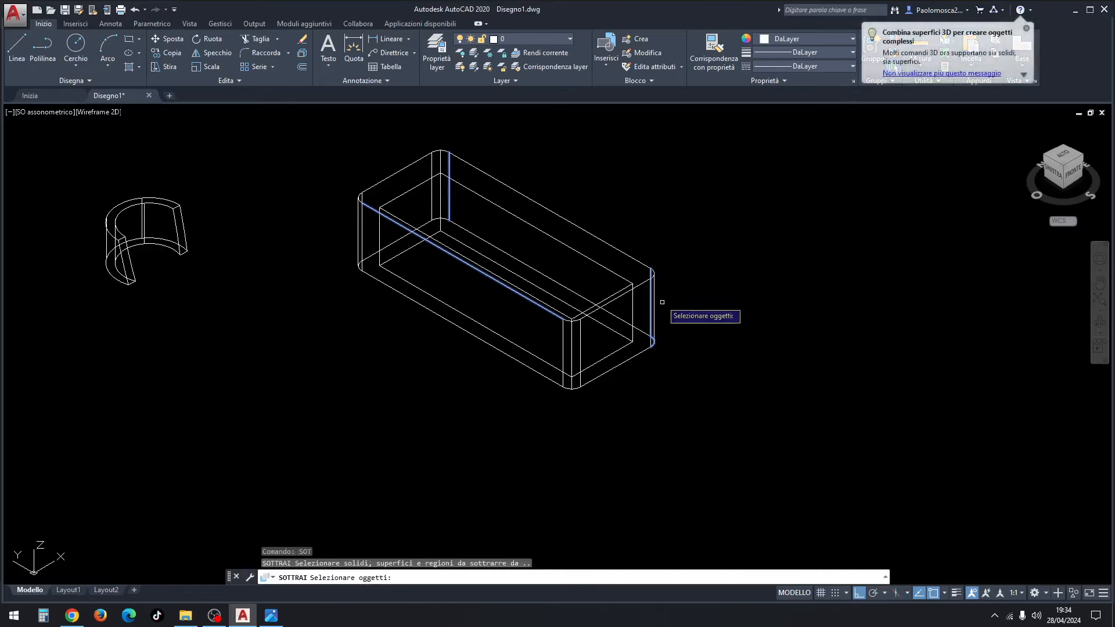
{"action": "left_click", "coordinate": [656, 292]}
{"action": "key", "text": "Return"}
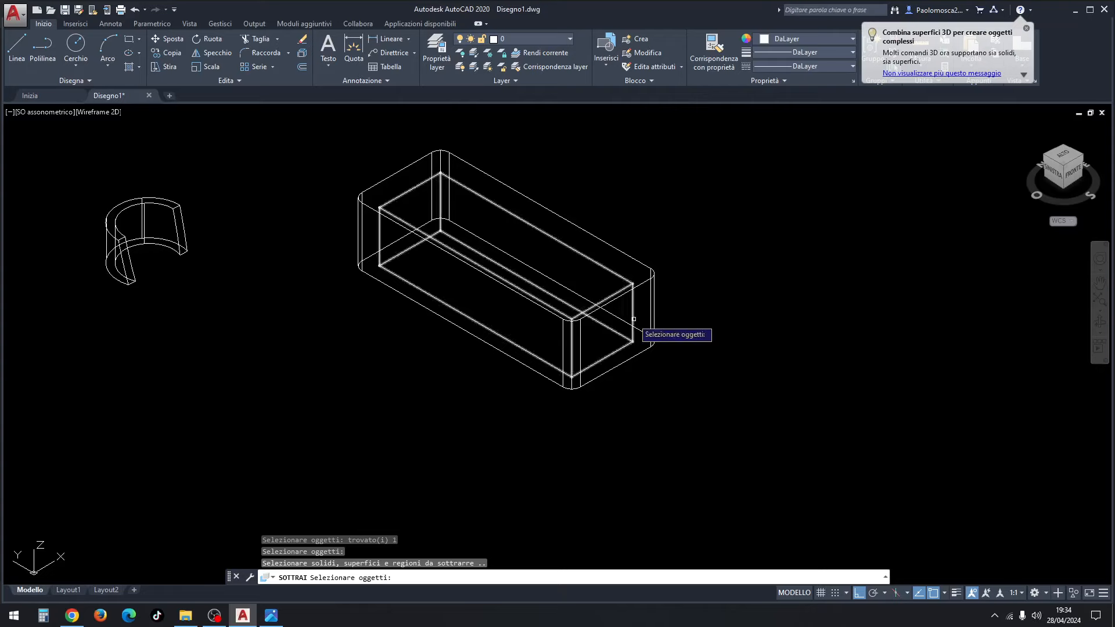
{"action": "left_click", "coordinate": [632, 318]}
{"action": "key", "text": "Return"}
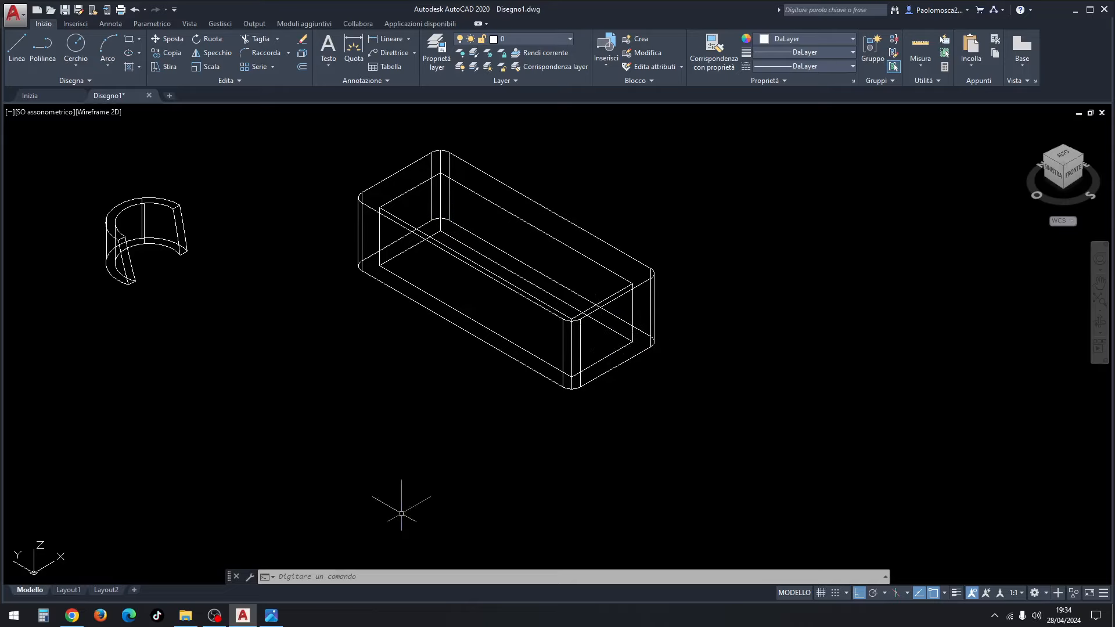
Check the hole spacing in the reference image, and copy the small cylinder along the top centreline at 12 mm and 24 mm.
{"action": "left_click", "coordinate": [271, 615]}
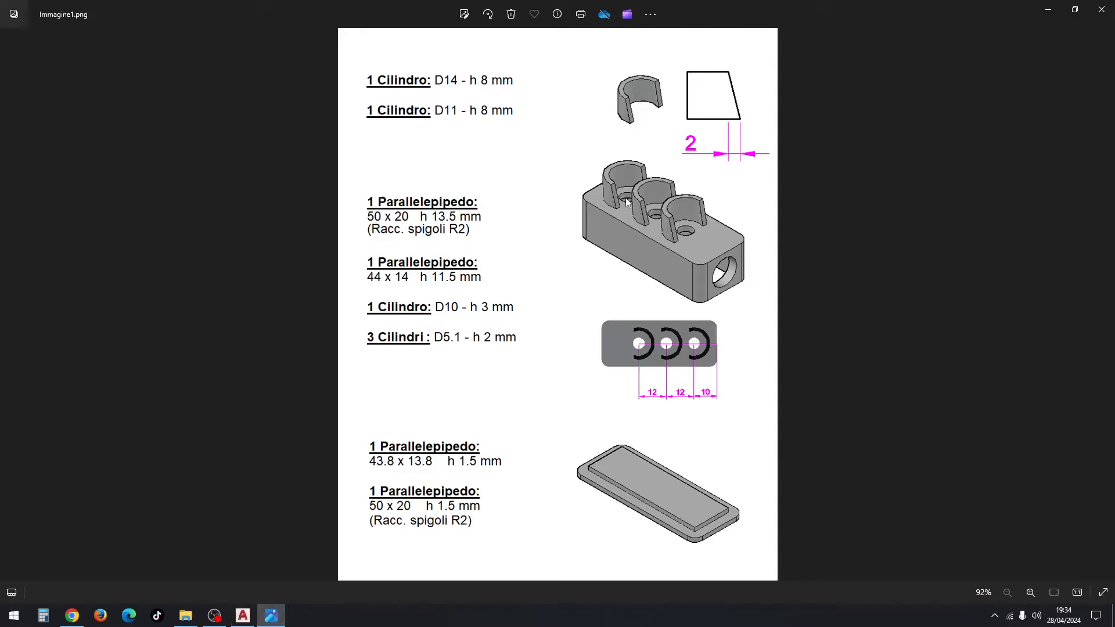
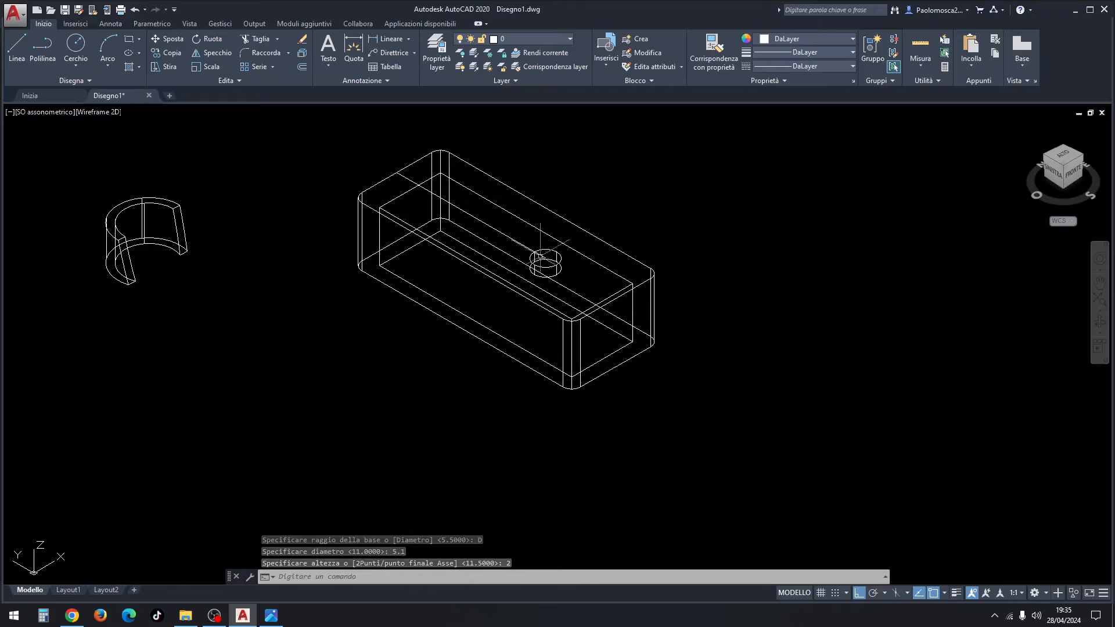
{"action": "left_click", "coordinate": [559, 263]}
{"action": "right_click", "coordinate": [610, 196]}
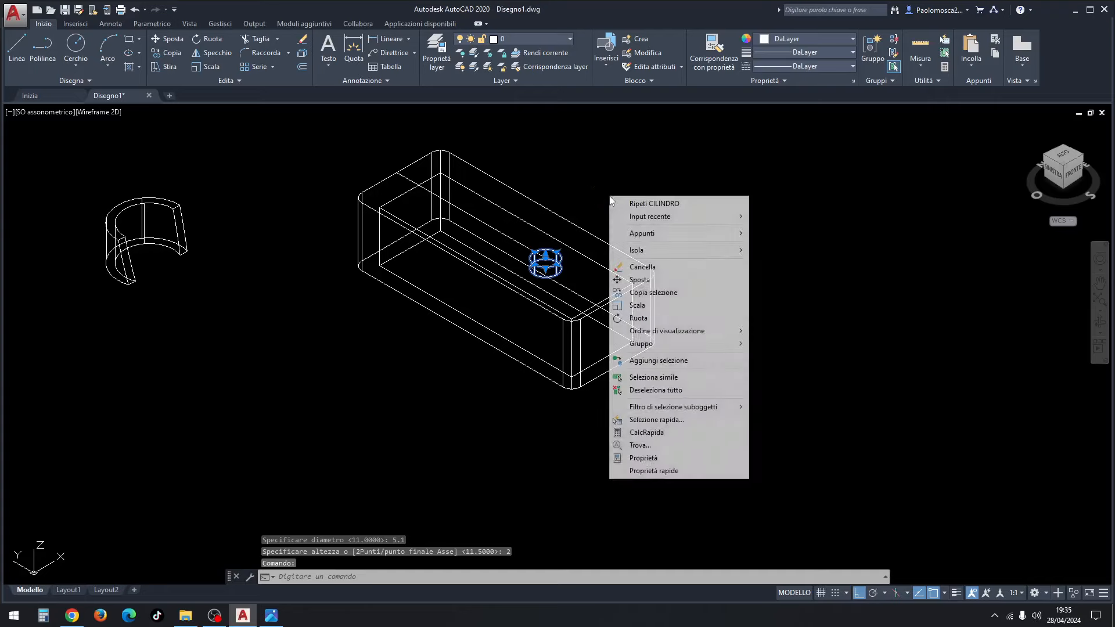
{"action": "left_click", "coordinate": [646, 291]}
{"action": "scroll", "coordinate": [575, 279], "scroll_direction": "up", "scroll_amount": 5}
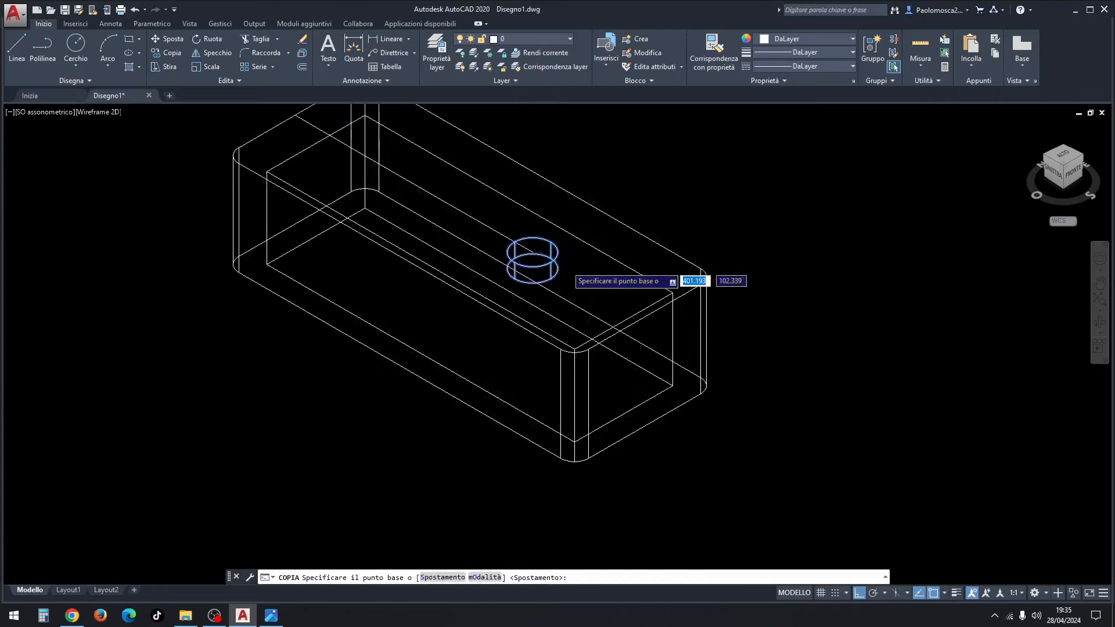
{"action": "middle_click_drag", "start_coordinate": [543, 244], "coordinate": [700, 326]}
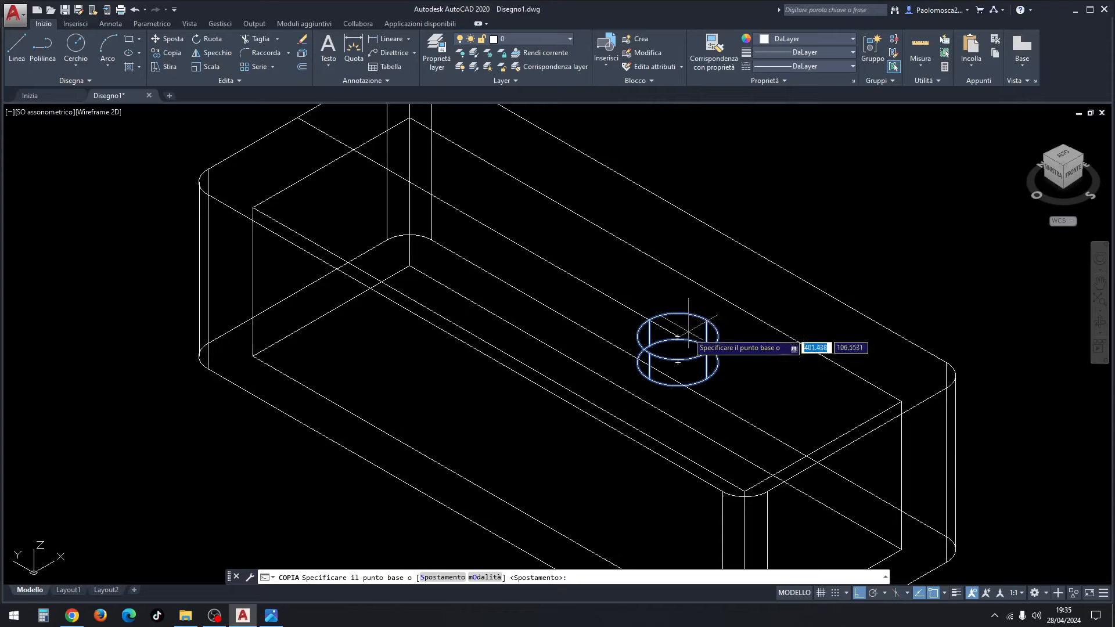
{"action": "left_click", "coordinate": [677, 337]}
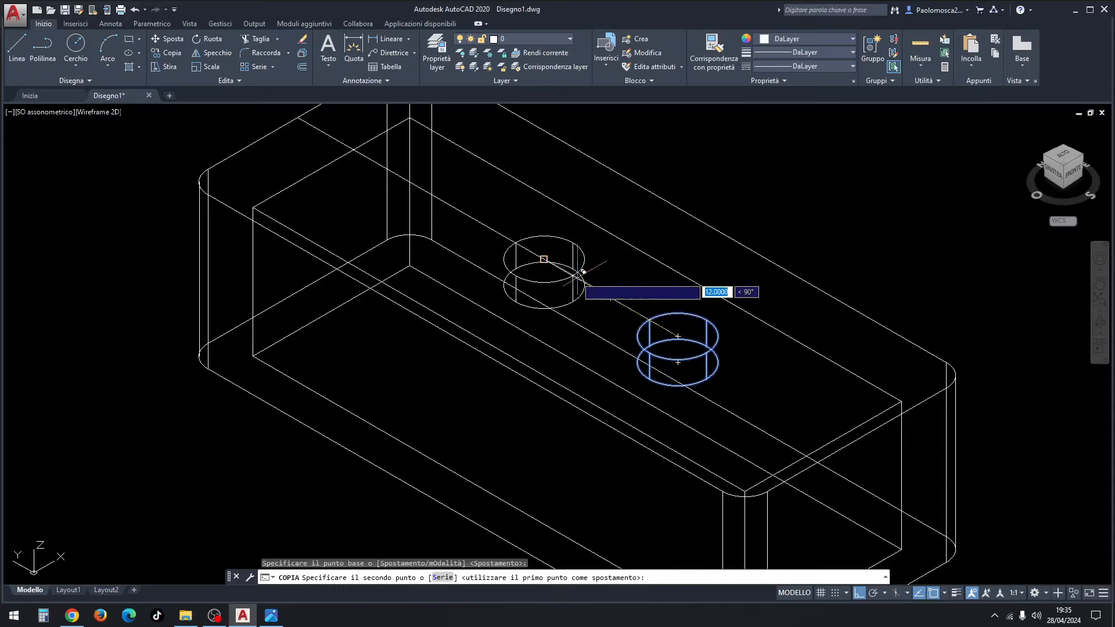
{"action": "left_click", "coordinate": [544, 259]}
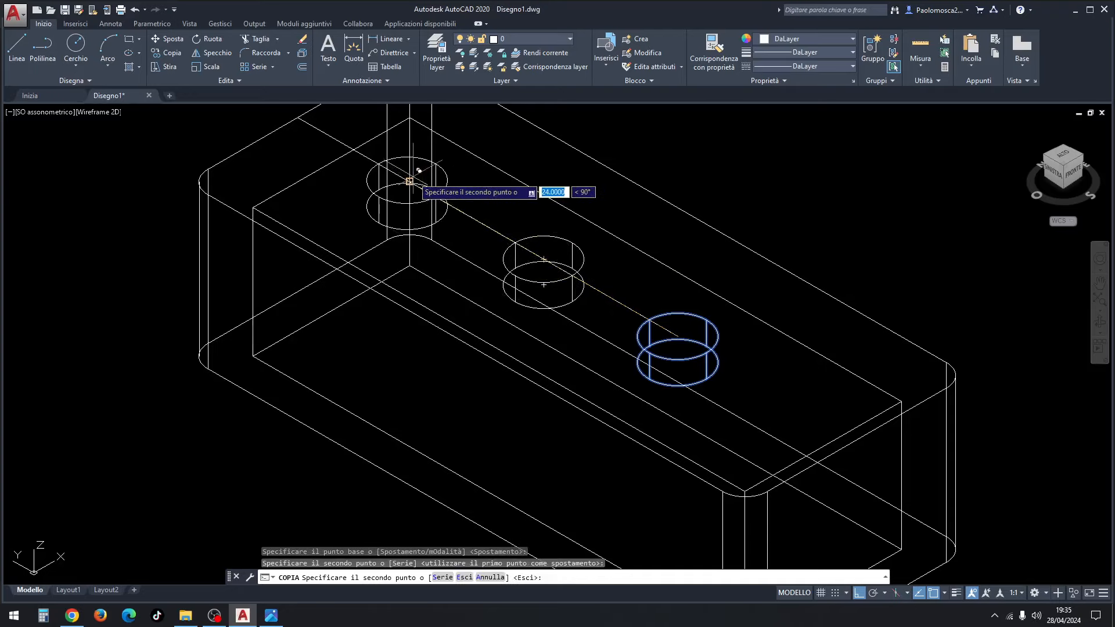
{"action": "left_click", "coordinate": [428, 178]}
{"action": "scroll", "coordinate": [490, 178], "scroll_direction": "down", "scroll_amount": 5}
{"action": "key", "text": "Escape"}
{"action": "key", "text": "Escape"}
{"action": "key", "text": "Escape"}
{"action": "key", "text": "Escape"}
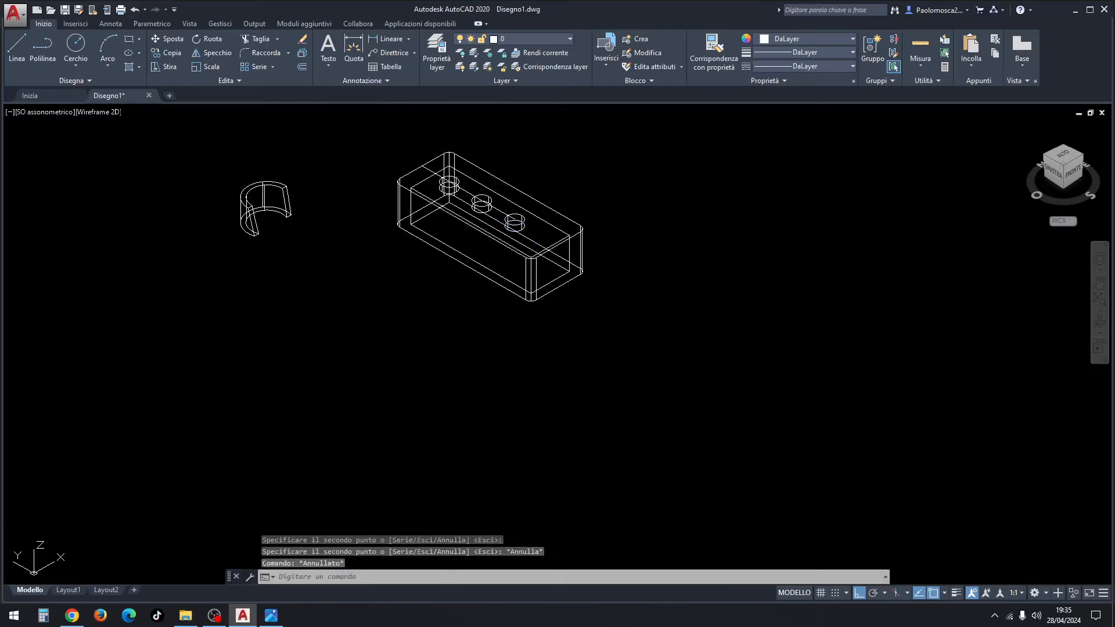
Subtract the three small cylinders from the hollow body to cut the holes in its top face.
{"action": "scroll", "coordinate": [549, 192], "scroll_direction": "up", "scroll_amount": 2}
{"action": "type", "text": "SOT"}
{"action": "key", "text": "Return"}
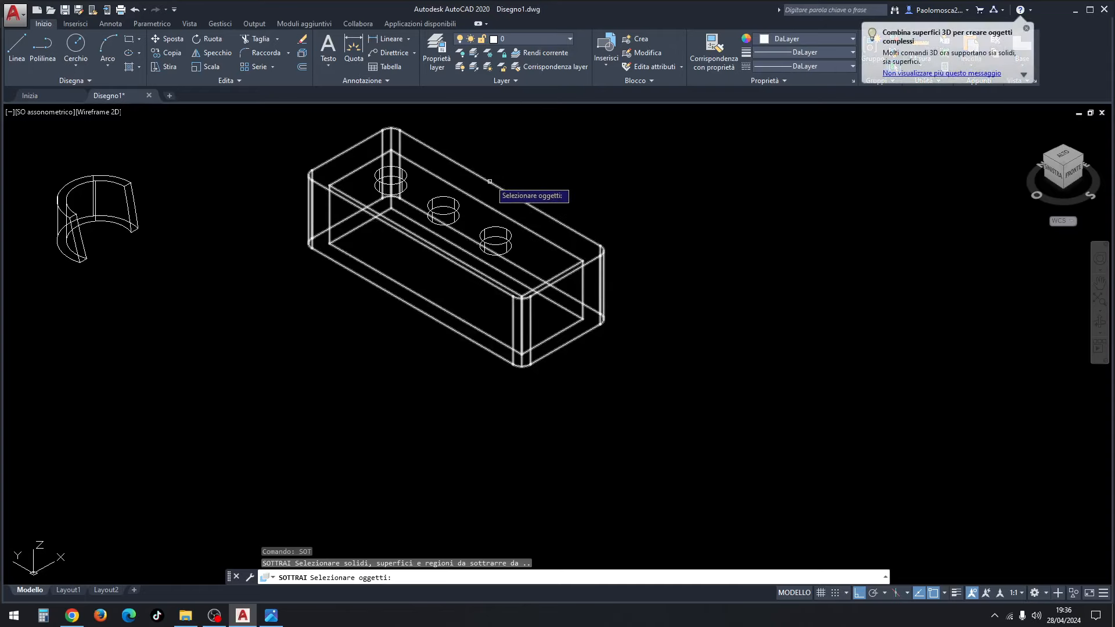
{"action": "left_click", "coordinate": [491, 180]}
{"action": "key", "text": "Return"}
{"action": "left_click", "coordinate": [405, 183]}
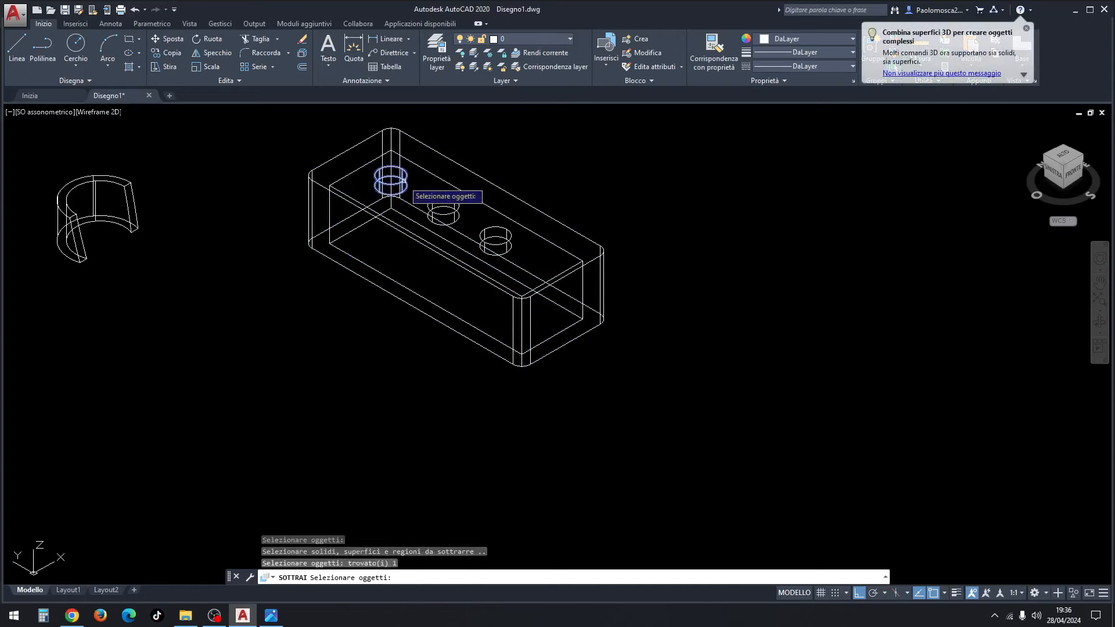
{"action": "left_click", "coordinate": [454, 208]}
{"action": "left_click", "coordinate": [480, 233]}
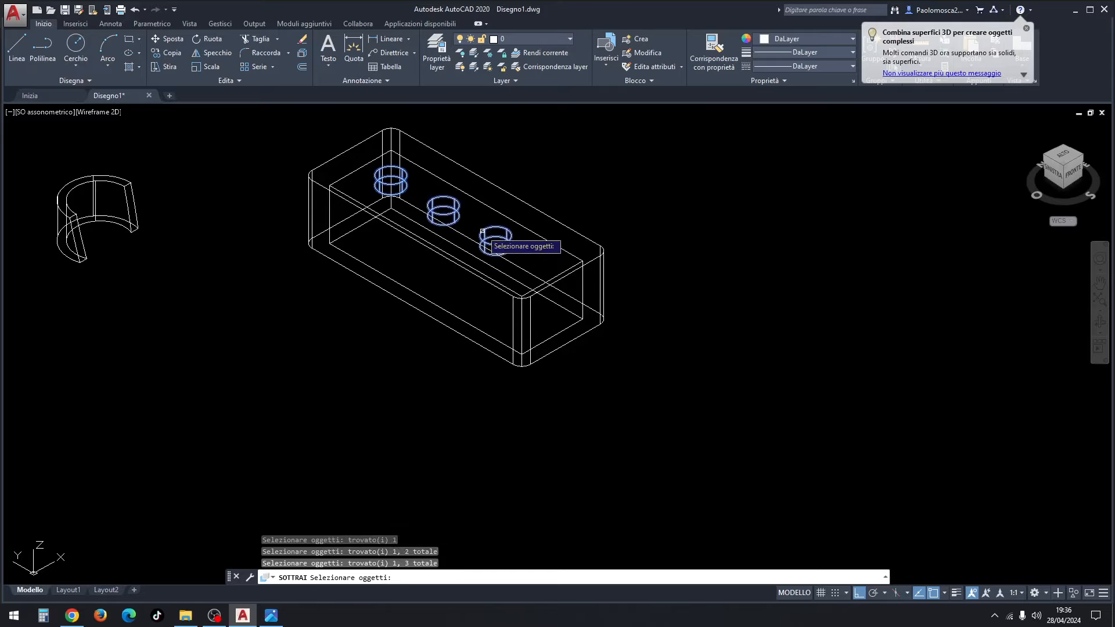
{"action": "key", "text": "Return"}
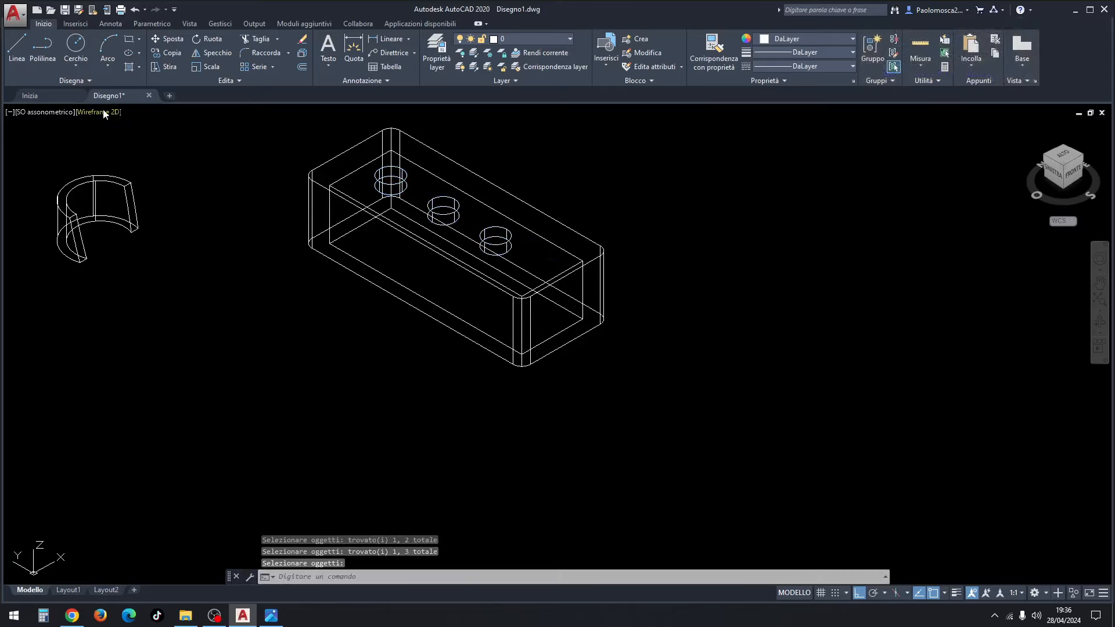
Inspect the cut holes in the Realistic visual style, and return to 2D Wireframe.
{"action": "left_click", "coordinate": [103, 112]}
{"action": "left_click", "coordinate": [148, 178]}
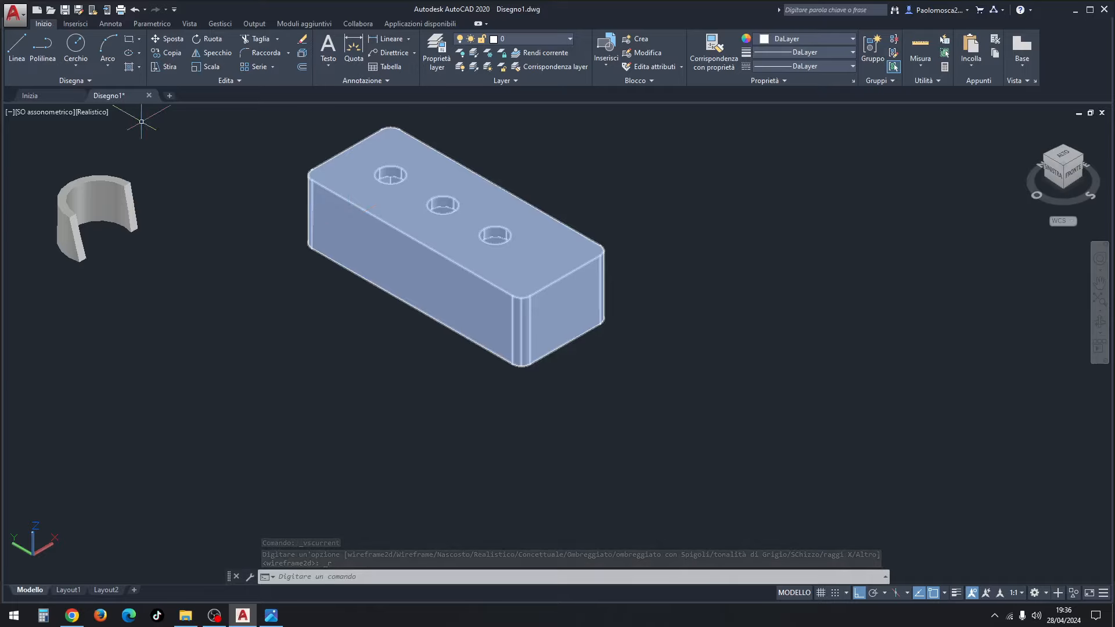
{"action": "left_click", "coordinate": [79, 115]}
{"action": "left_click", "coordinate": [116, 141]}
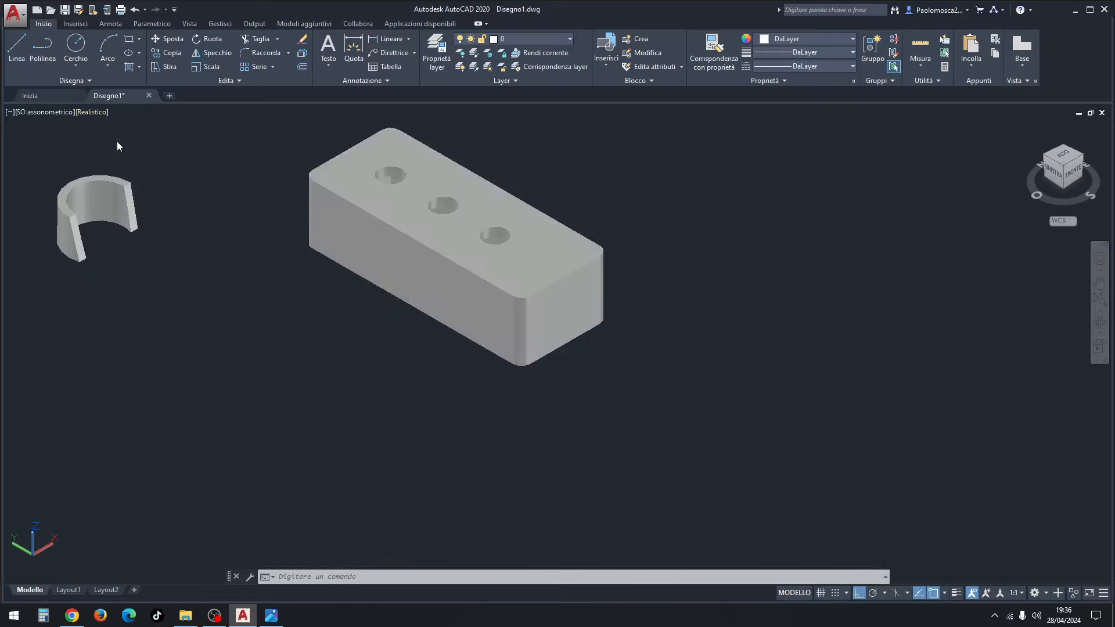
{"action": "key", "text": "Escape"}
{"action": "key", "text": "Escape"}
{"action": "key", "text": "Escape"}
Move the clip from the centre of its base to the top centre of the rearmost hole in the body.
{"action": "left_click", "coordinate": [133, 167]}
{"action": "left_click", "coordinate": [95, 204]}
{"action": "right_click", "coordinate": [109, 200]}
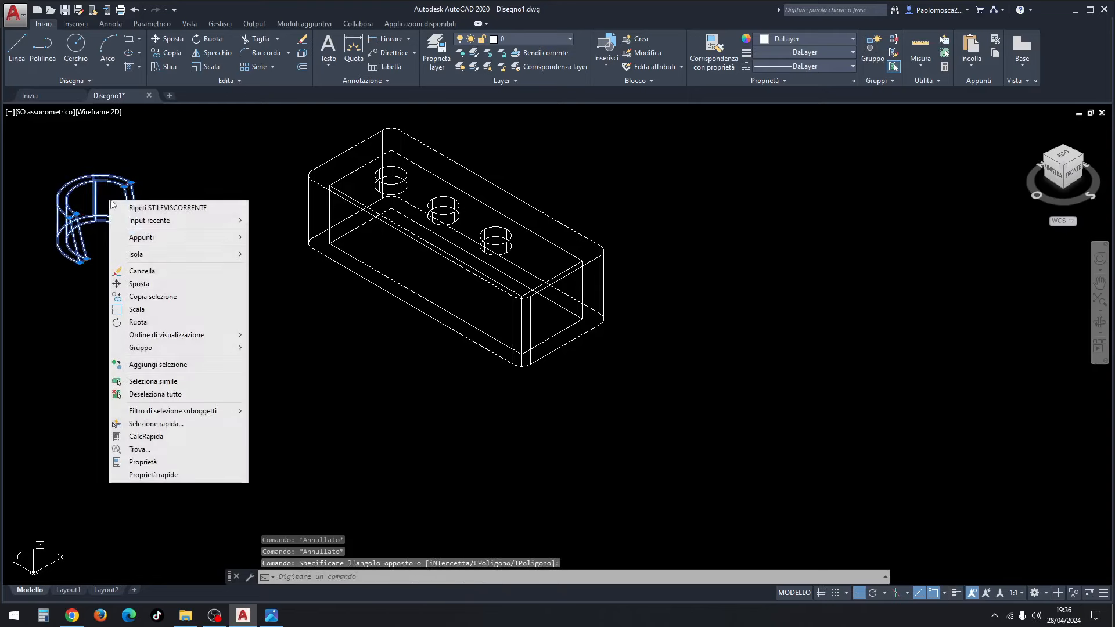
{"action": "left_click", "coordinate": [139, 284]}
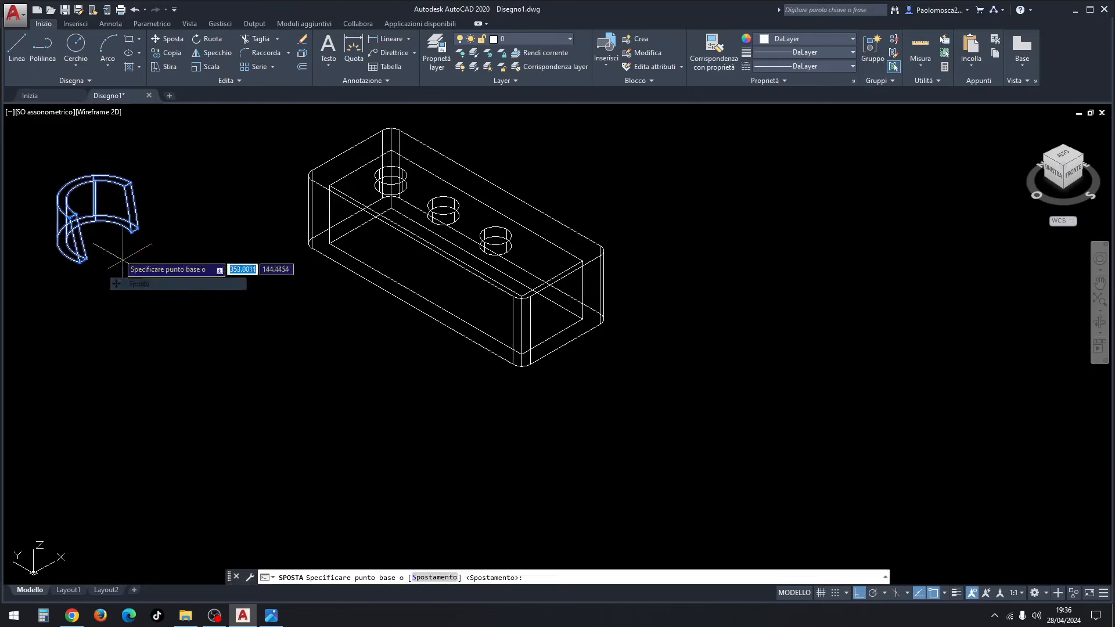
{"action": "left_click", "coordinate": [100, 240]}
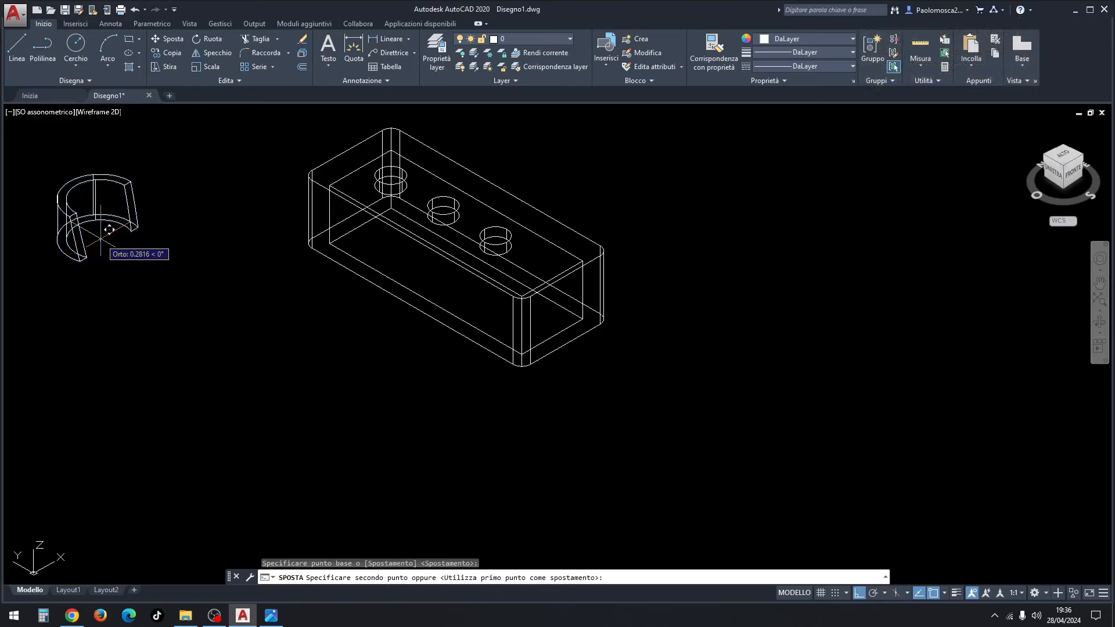
{"action": "left_click", "coordinate": [399, 166]}
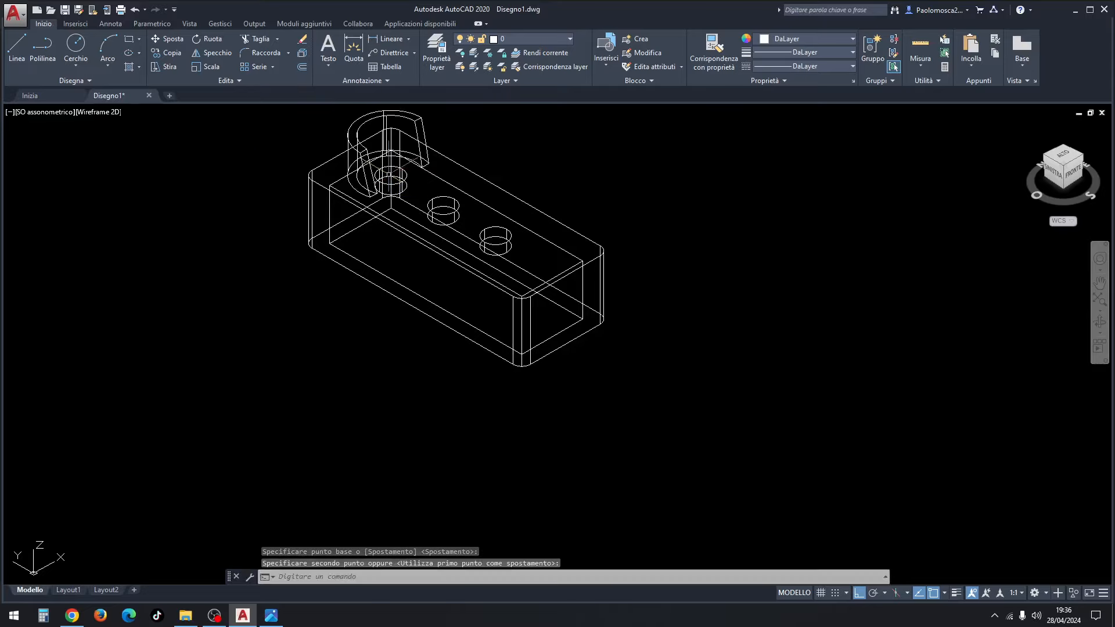
Copy the clip from the rearmost hole's centre to the centres of the other two holes.
{"action": "left_click", "coordinate": [423, 166]}
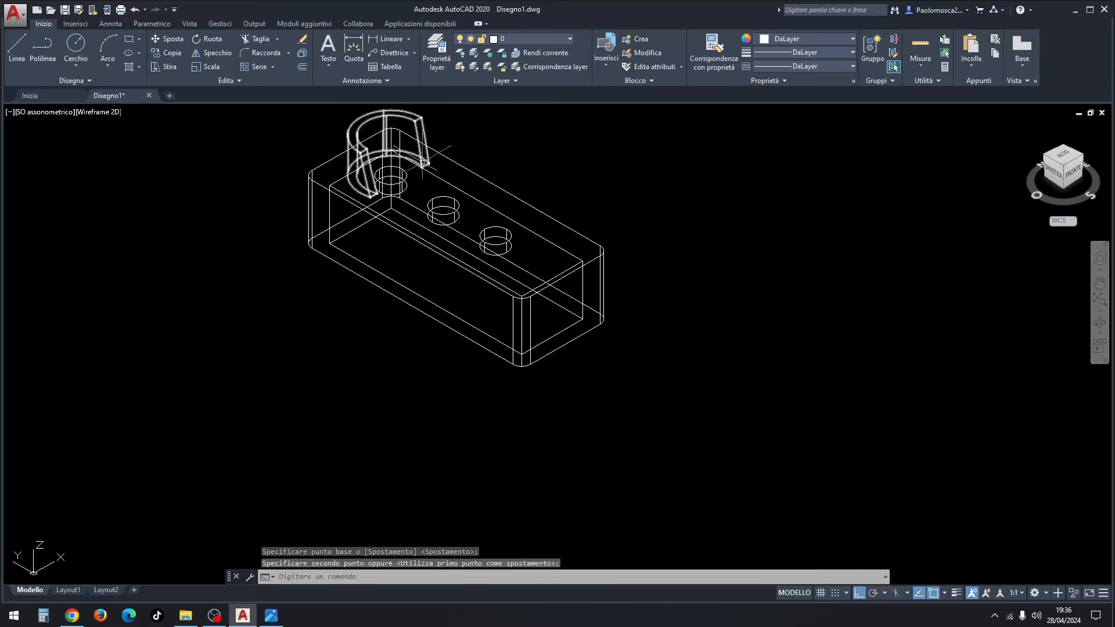
{"action": "right_click", "coordinate": [481, 142]}
{"action": "left_click", "coordinate": [506, 239]}
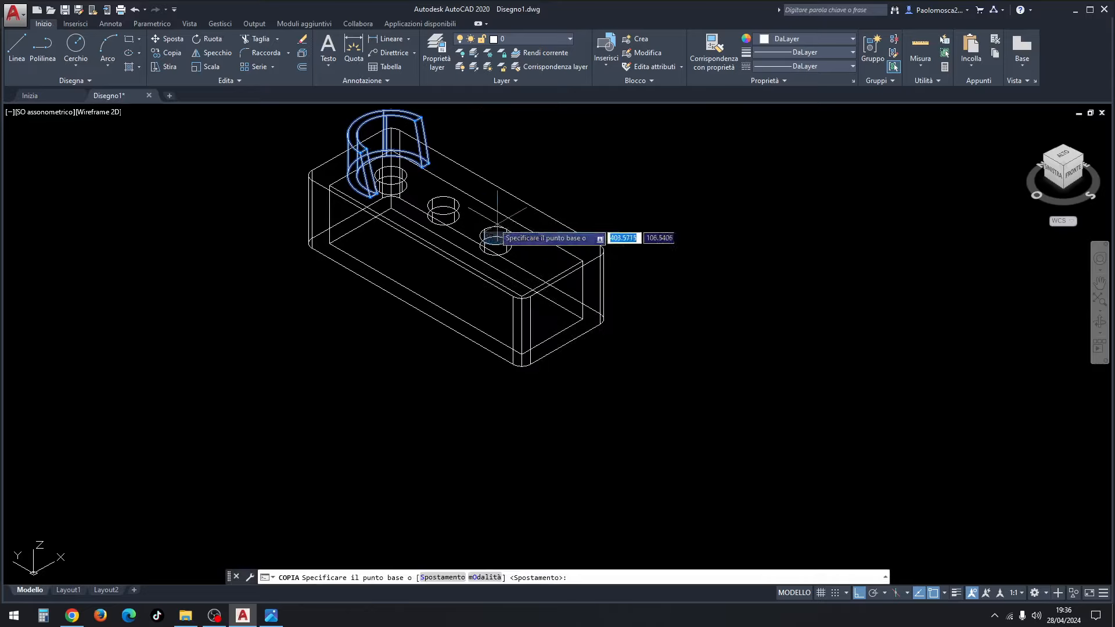
{"action": "left_click", "coordinate": [392, 174]}
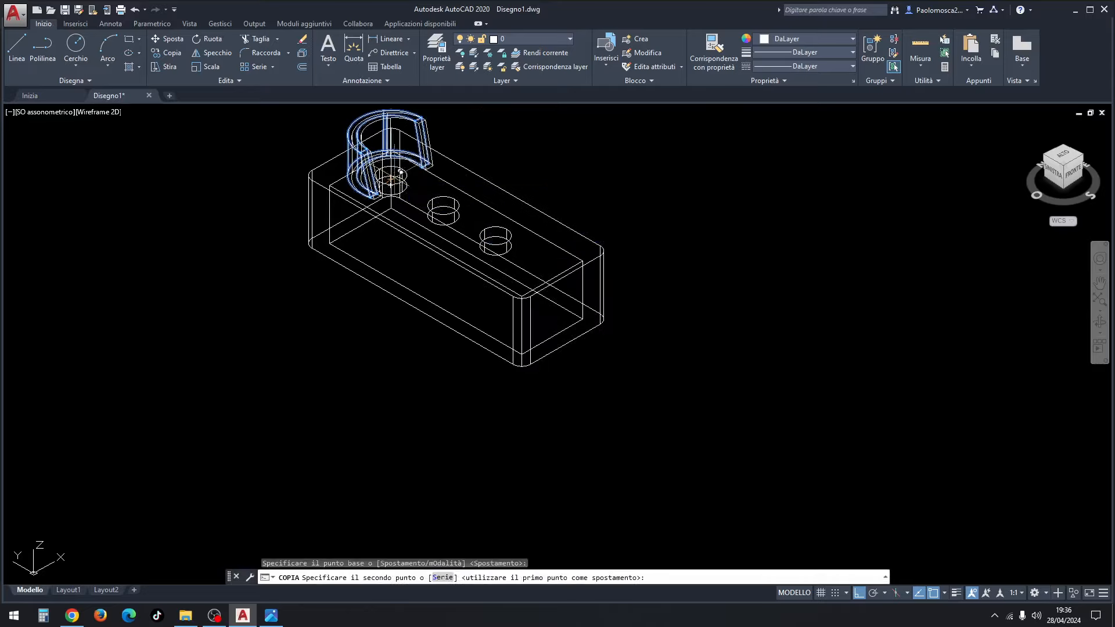
{"action": "left_click", "coordinate": [443, 209]}
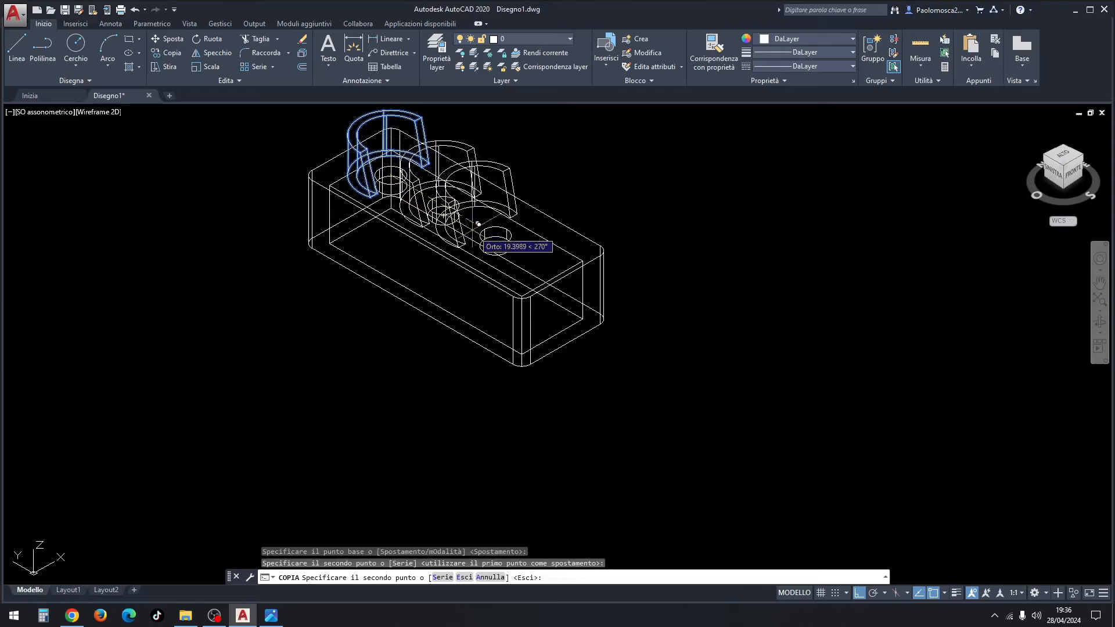
{"action": "left_click", "coordinate": [495, 235]}
{"action": "key", "text": "Escape"}
{"action": "key", "text": "Escape"}
{"action": "key", "text": "Escape"}
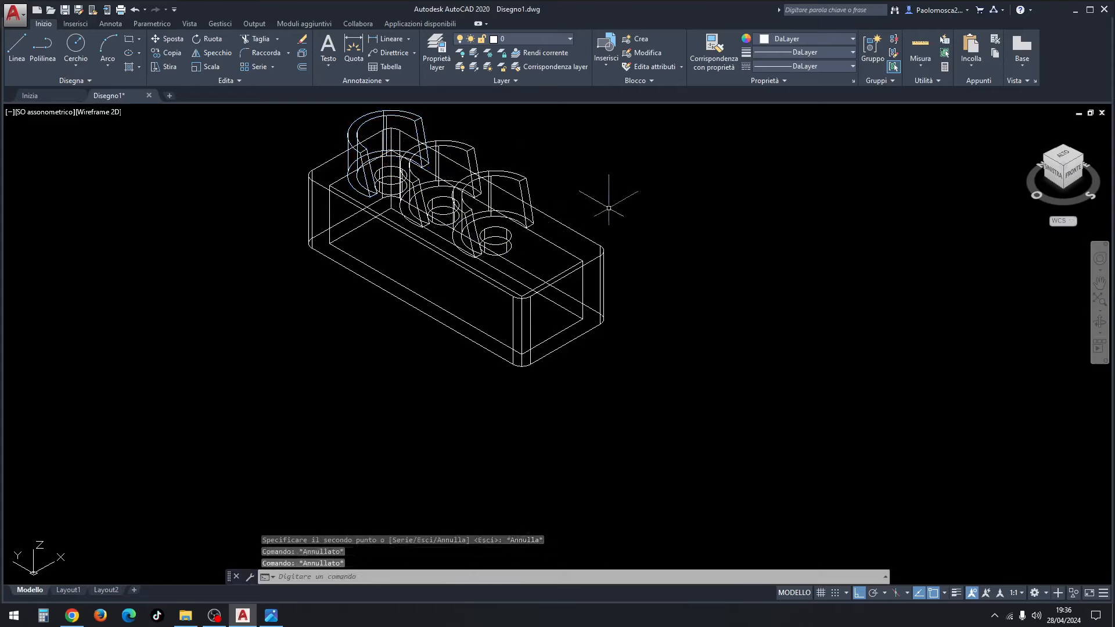
Join the three clips and the hollow body into one solid with Union.
{"action": "type", "text": "uni"}
{"action": "key", "text": "Return"}
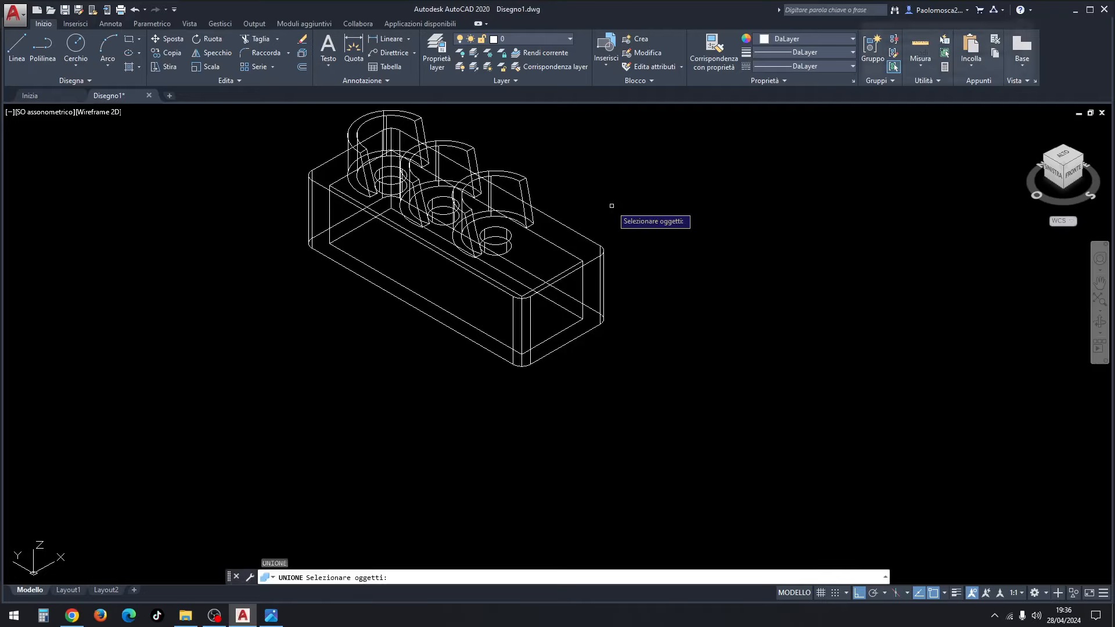
{"action": "left_click", "coordinate": [587, 160]}
{"action": "left_click", "coordinate": [354, 304]}
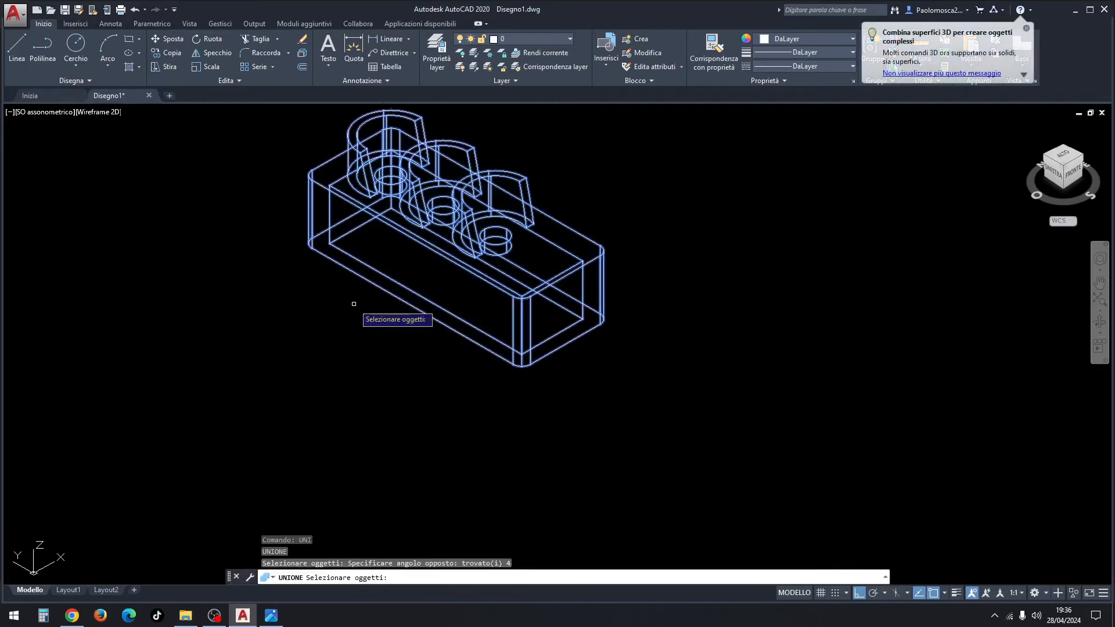
{"action": "key", "text": "Return"}
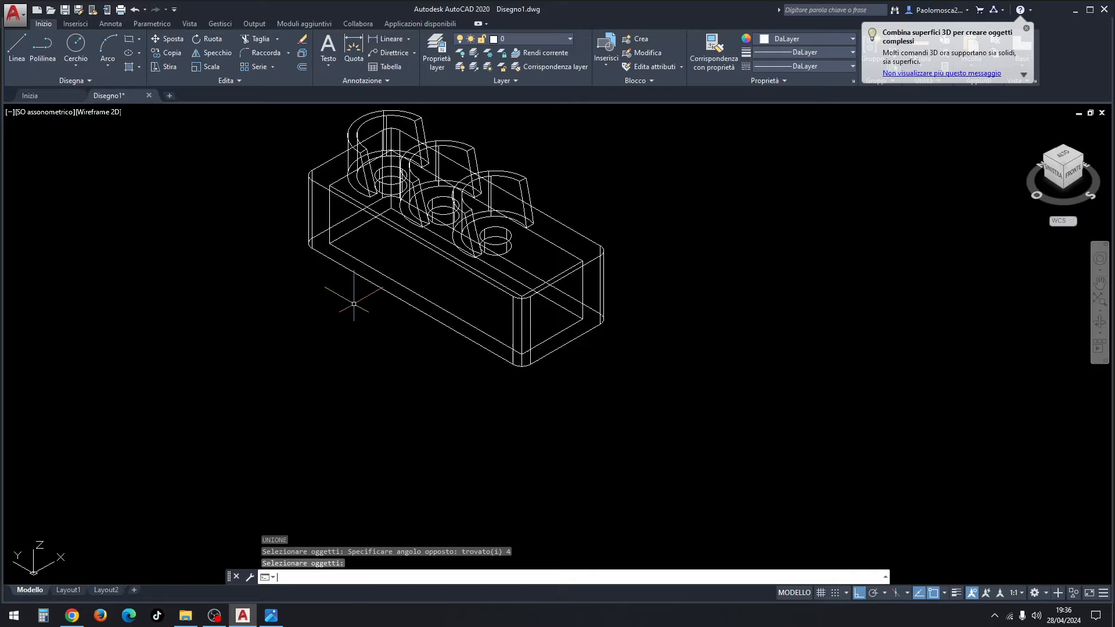
Compare the joined part in the Realistic style with the reference image, and return to 2D Wireframe.
{"action": "left_click", "coordinate": [103, 116]}
{"action": "left_click", "coordinate": [160, 180]}
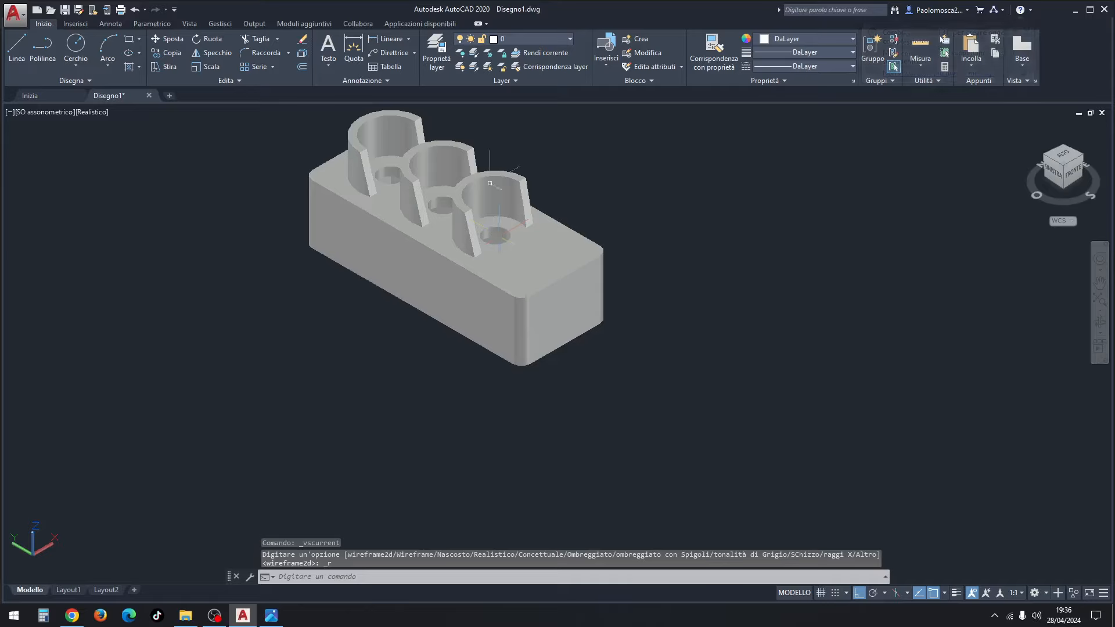
{"action": "left_click", "coordinate": [580, 315]}
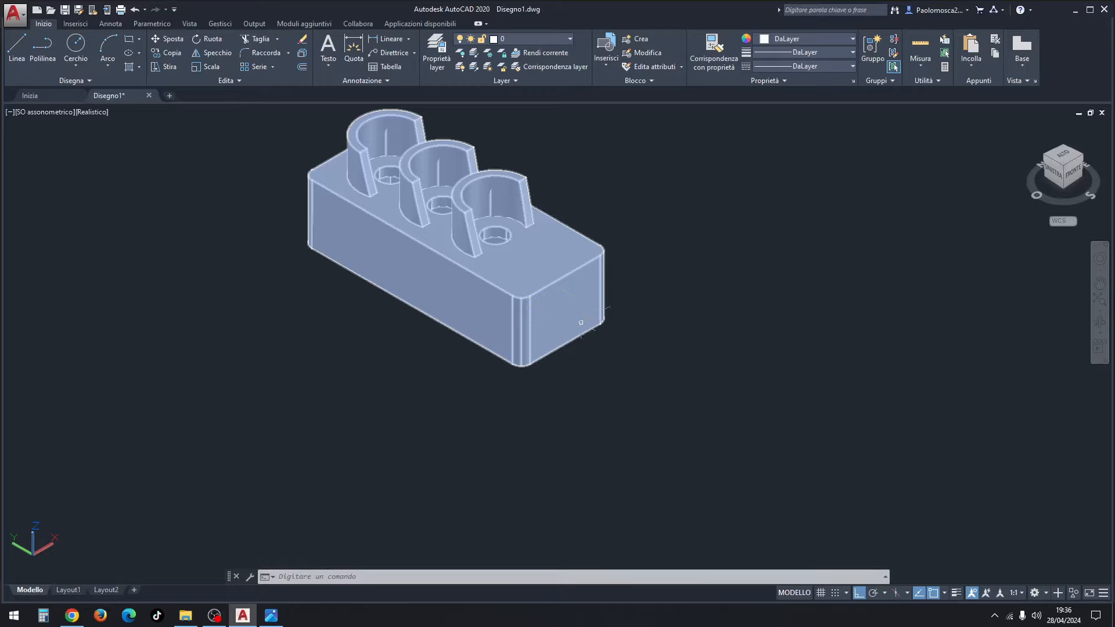
{"action": "key", "text": "Escape"}
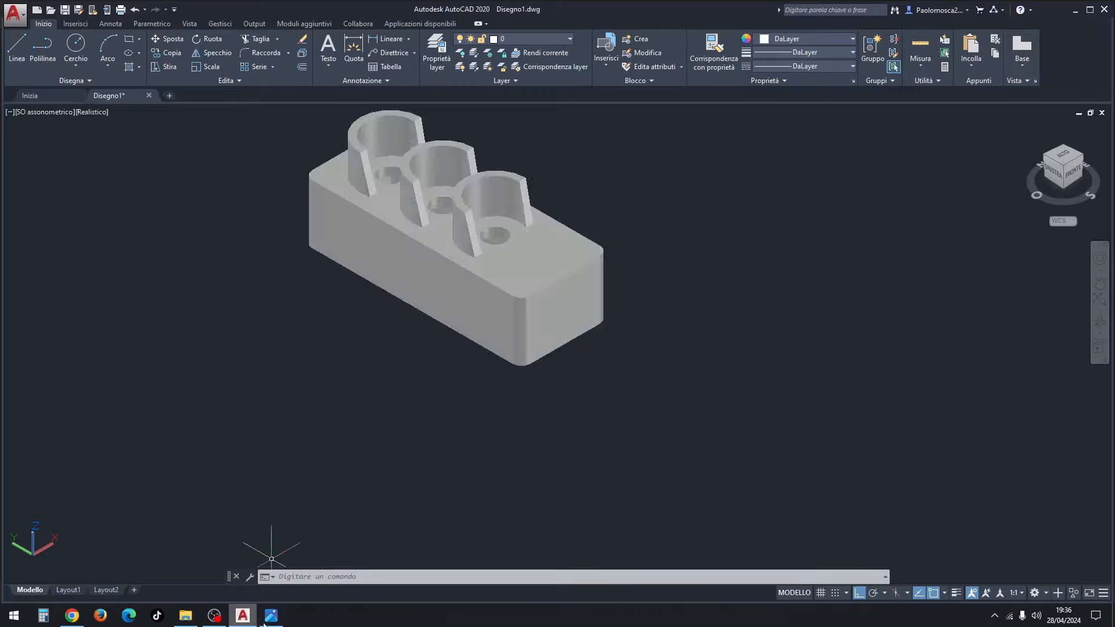
{"action": "left_click", "coordinate": [272, 615]}
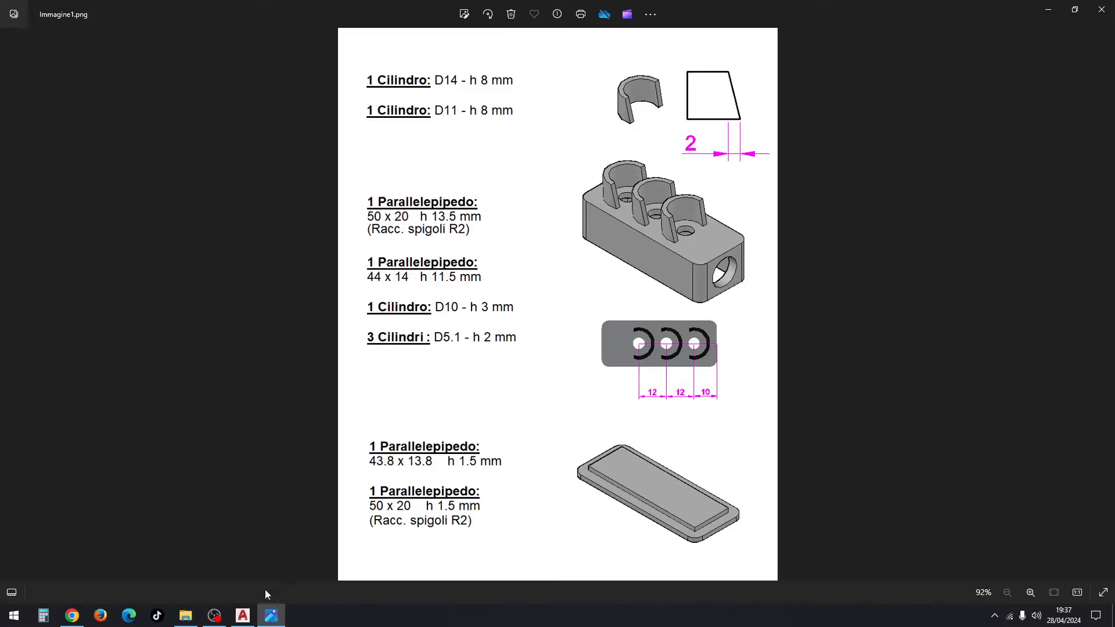
{"action": "left_click", "coordinate": [243, 615]}
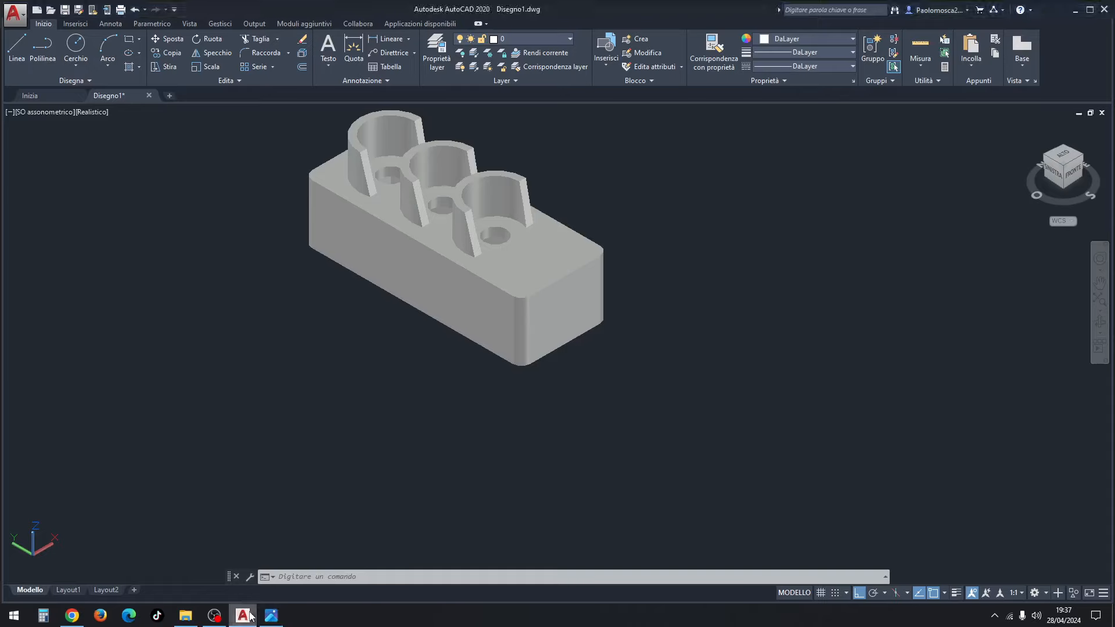
{"action": "left_click", "coordinate": [91, 113]}
{"action": "left_click", "coordinate": [124, 142]}
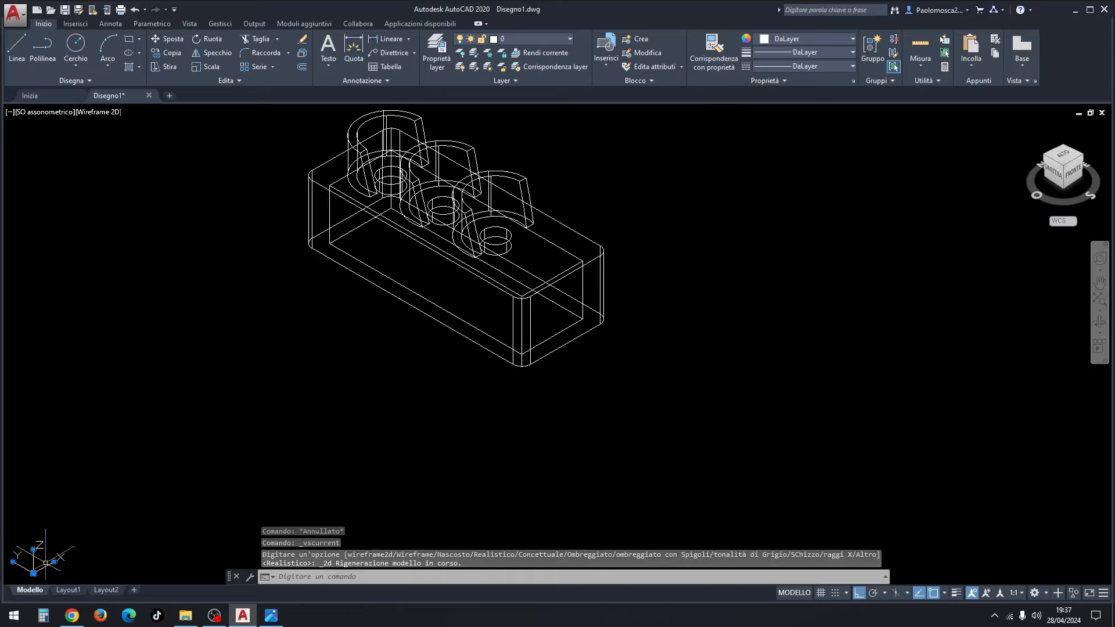
Reorient the UCS so its Z axis runs along the body's length towards the front short end.
{"action": "left_click", "coordinate": [33, 549]}
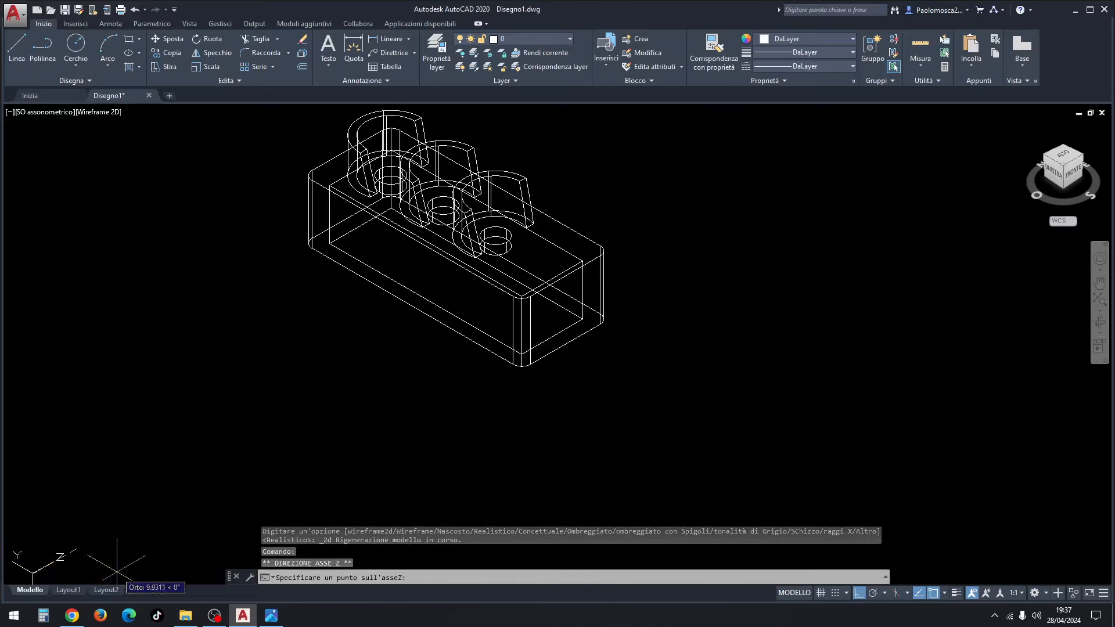
{"action": "key", "text": "Escape"}
{"action": "key", "text": "Escape"}
{"action": "key", "text": "Escape"}
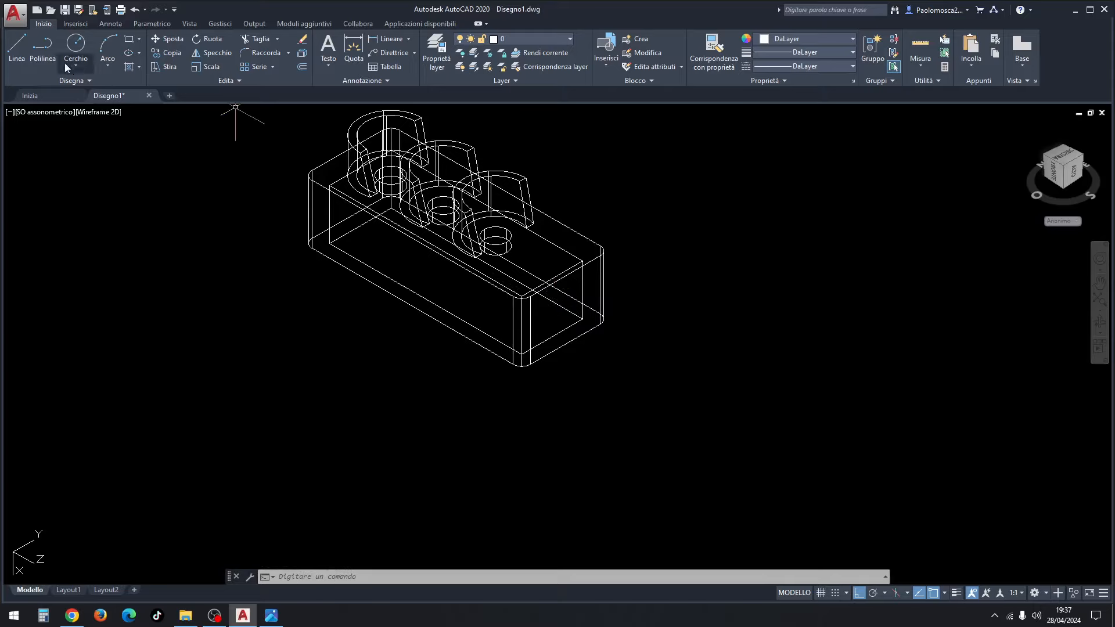
Draw a vertical construction line on the front short end face, from the bottom edge's midpoint to the top edge.
{"action": "left_click", "coordinate": [18, 47]}
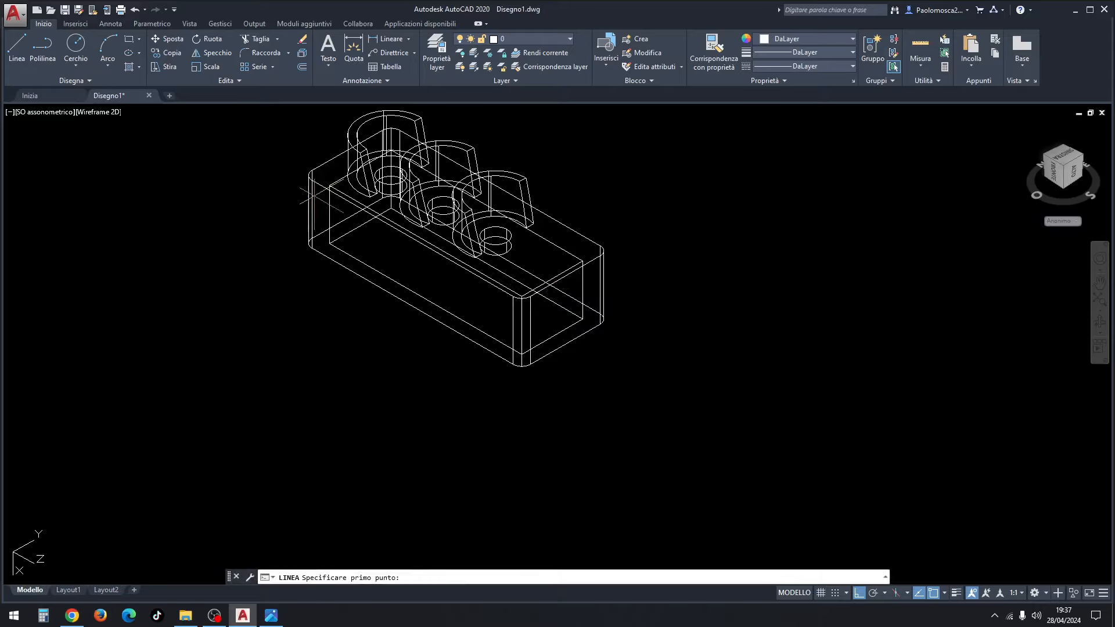
{"action": "left_click", "coordinate": [566, 344]}
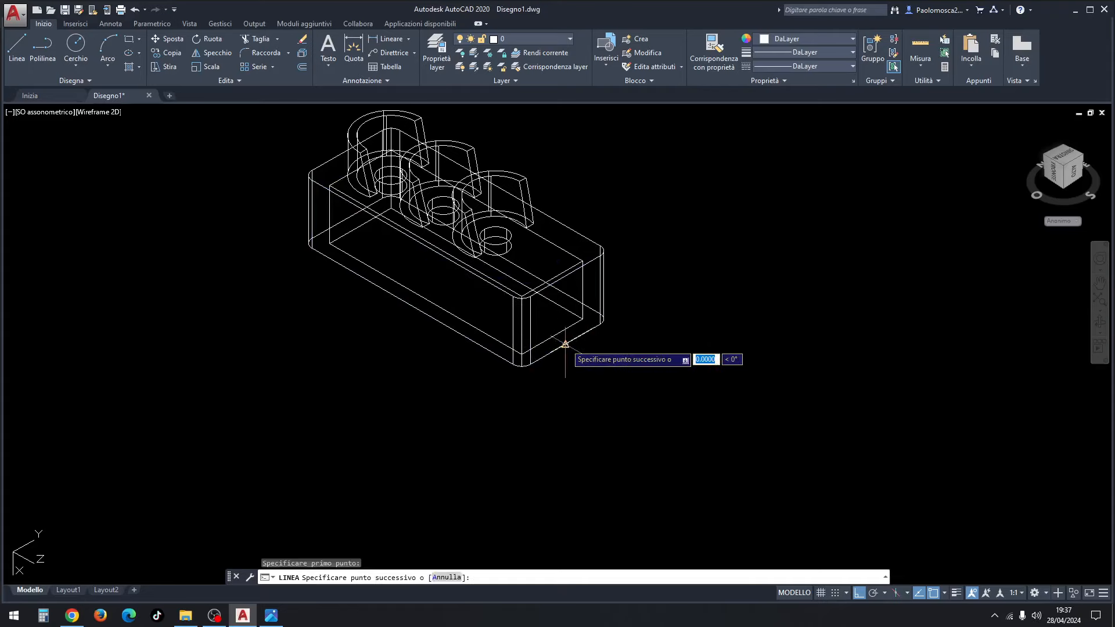
{"action": "left_click", "coordinate": [566, 277]}
{"action": "key", "text": "Escape"}
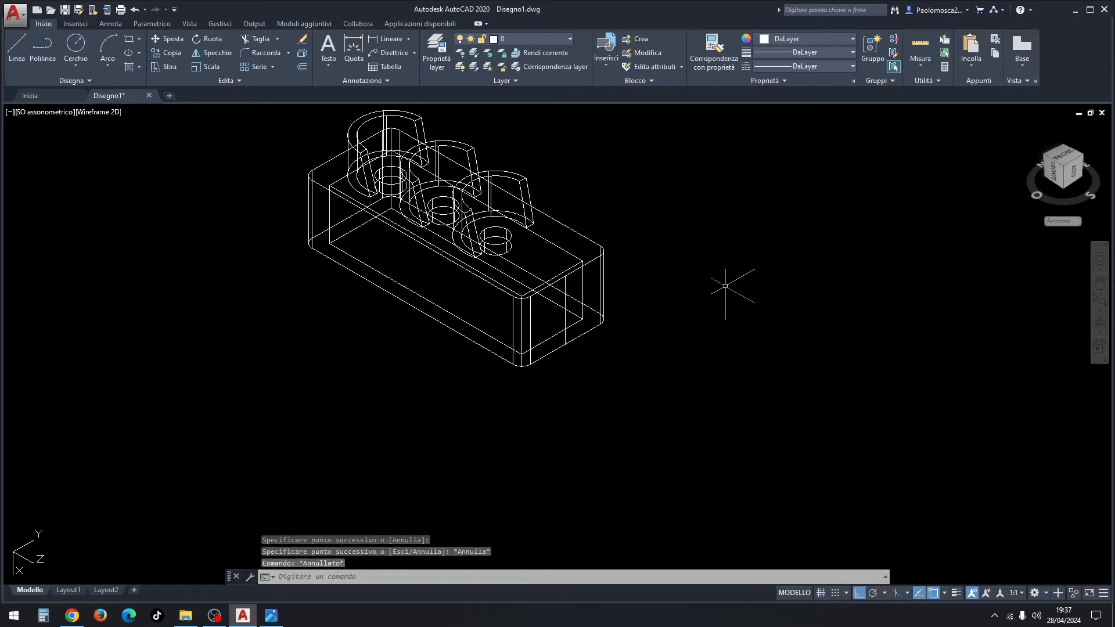
Create a cylinder of diameter 10 mm and height 3 mm, centred on the construction line's midpoint and running into the body.
{"action": "type", "text": "cil"}
{"action": "key", "text": "Return"}
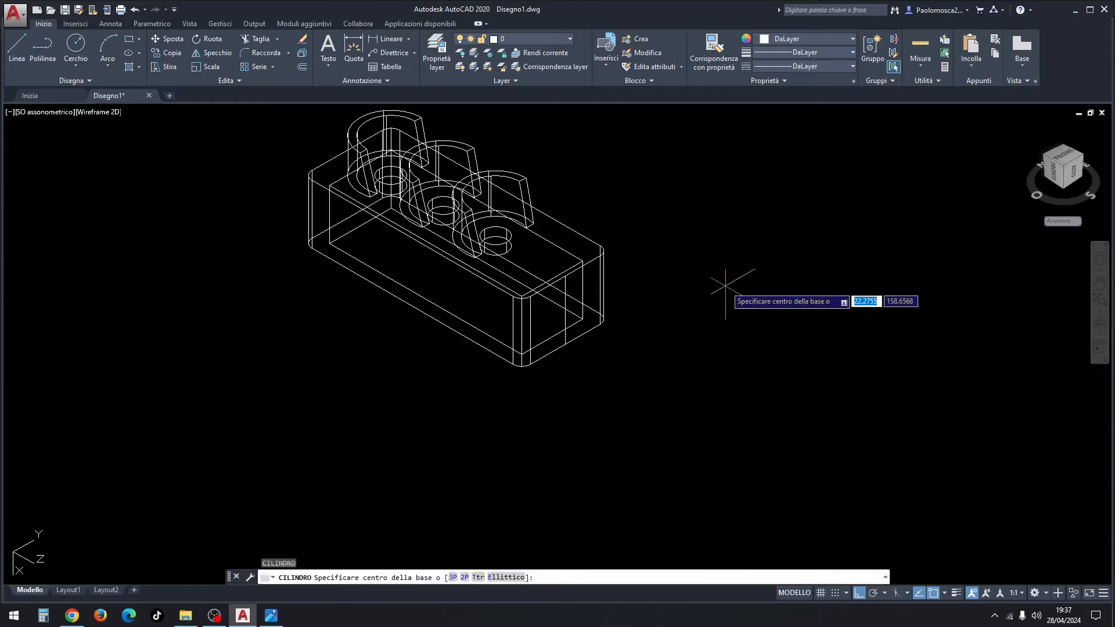
{"action": "left_click", "coordinate": [566, 311]}
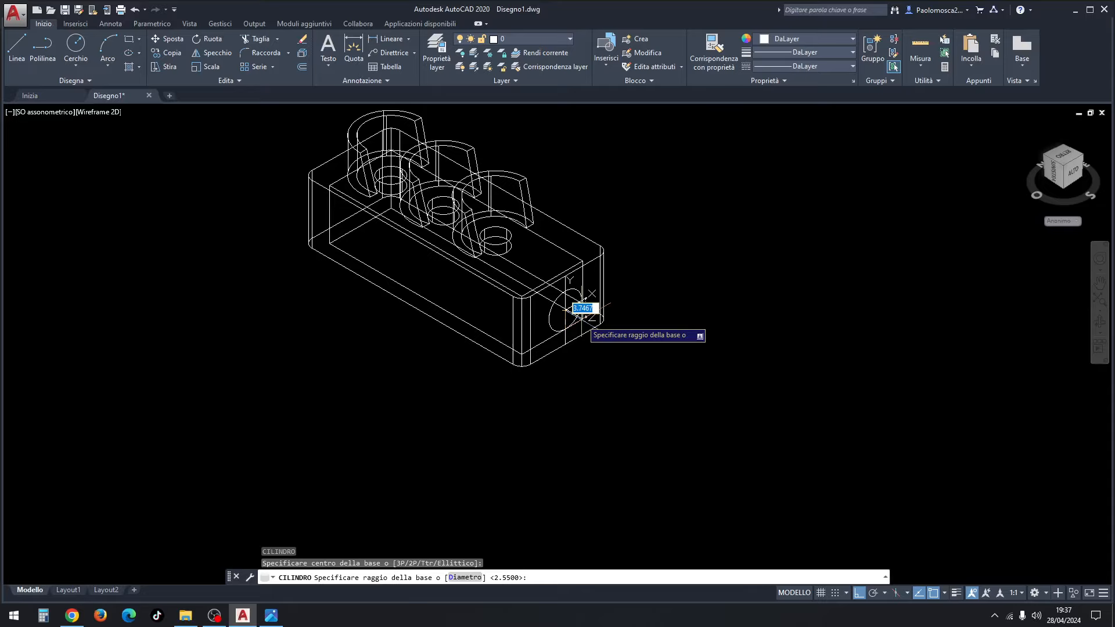
{"action": "left_click", "coordinate": [460, 577]}
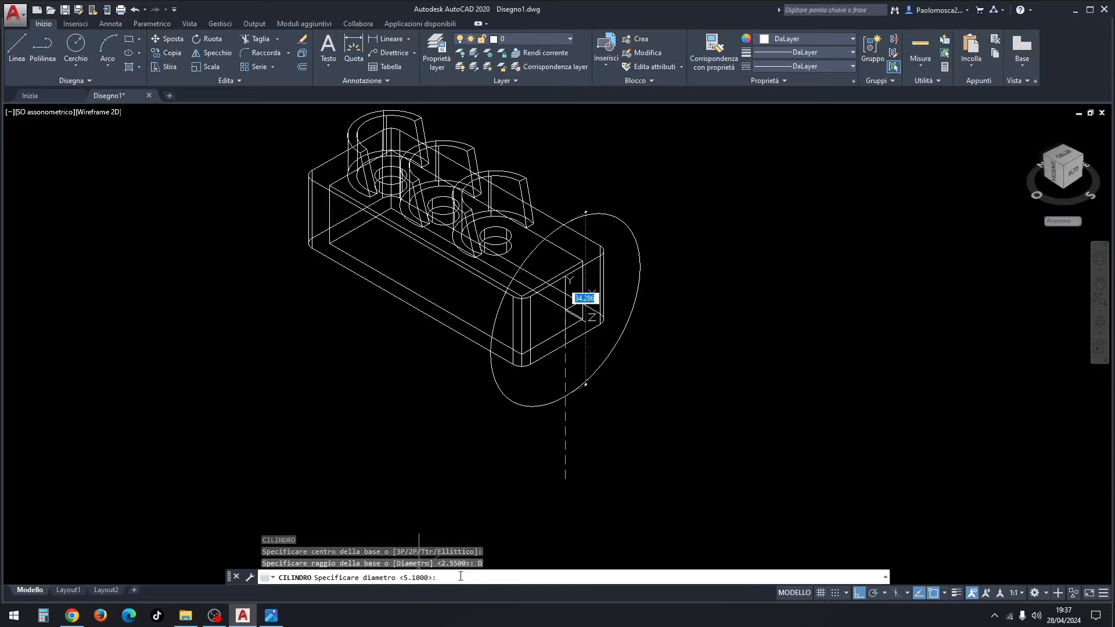
{"action": "key", "text": "Return"}
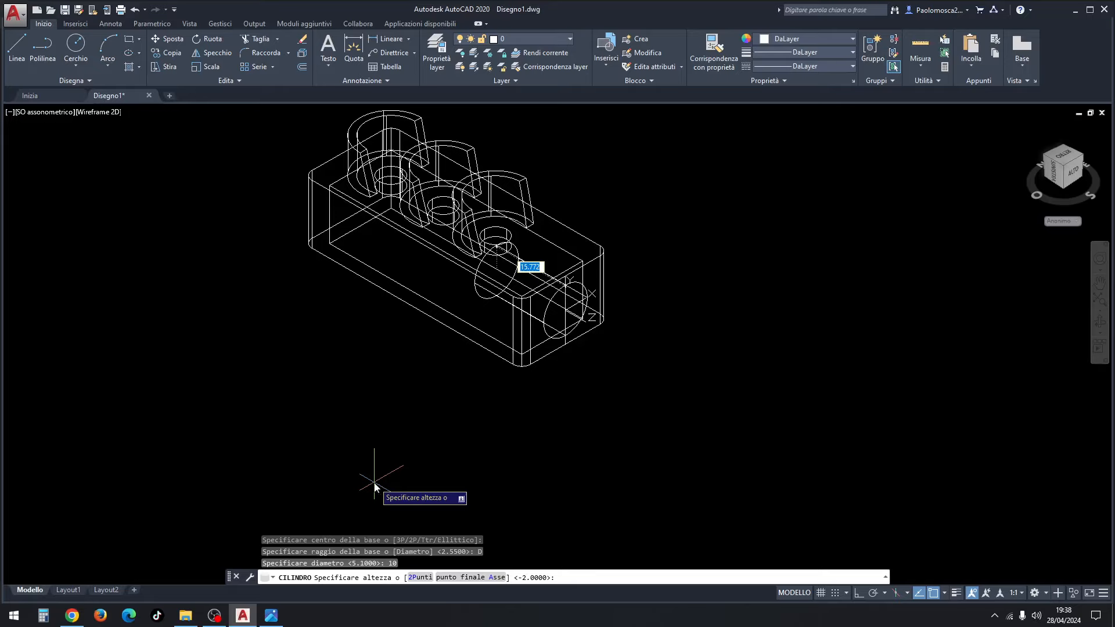
{"action": "type", "text": "3"}
{"action": "key", "text": "Return"}
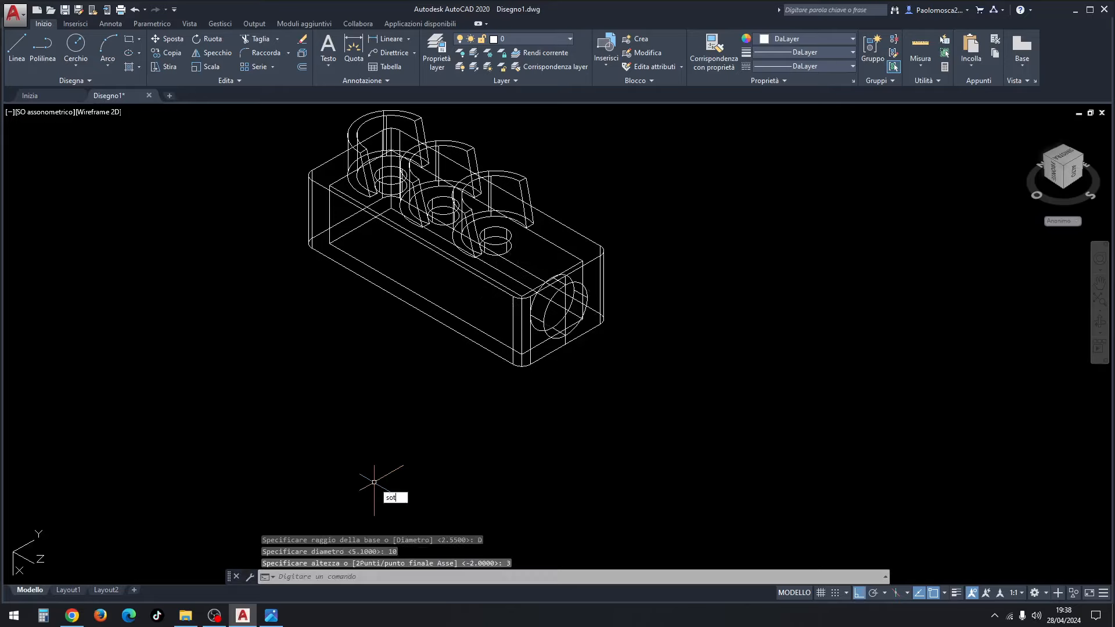
Subtract the cylinder from the body to cut the end hole, and delete the construction line.
{"action": "key", "text": "Return"}
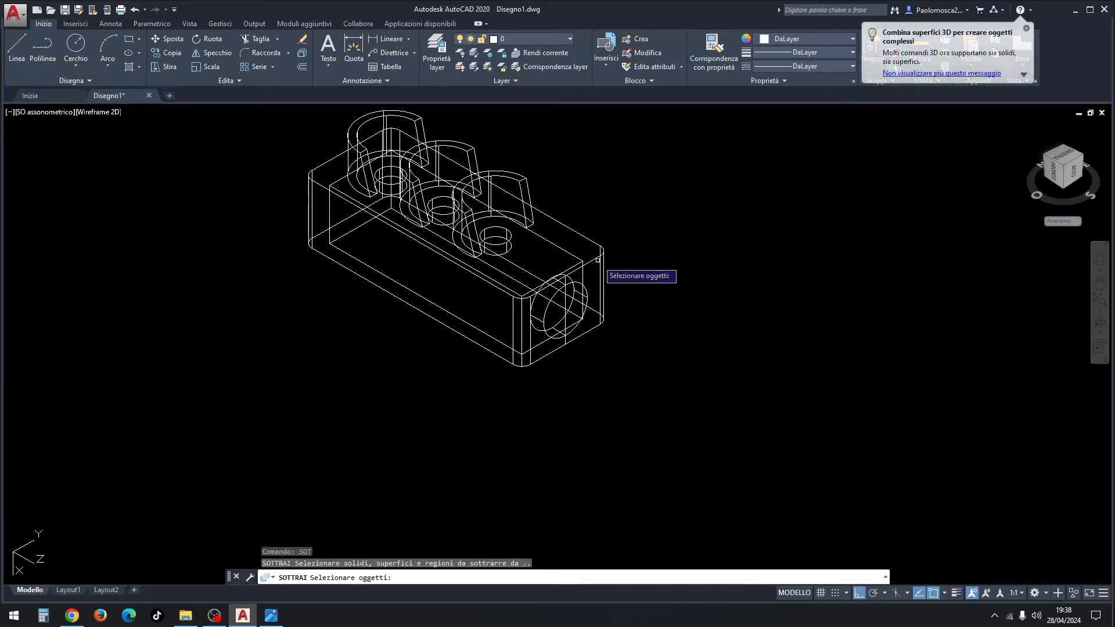
{"action": "left_click", "coordinate": [598, 261]}
{"action": "left_click", "coordinate": [584, 268]}
{"action": "key", "text": "Return"}
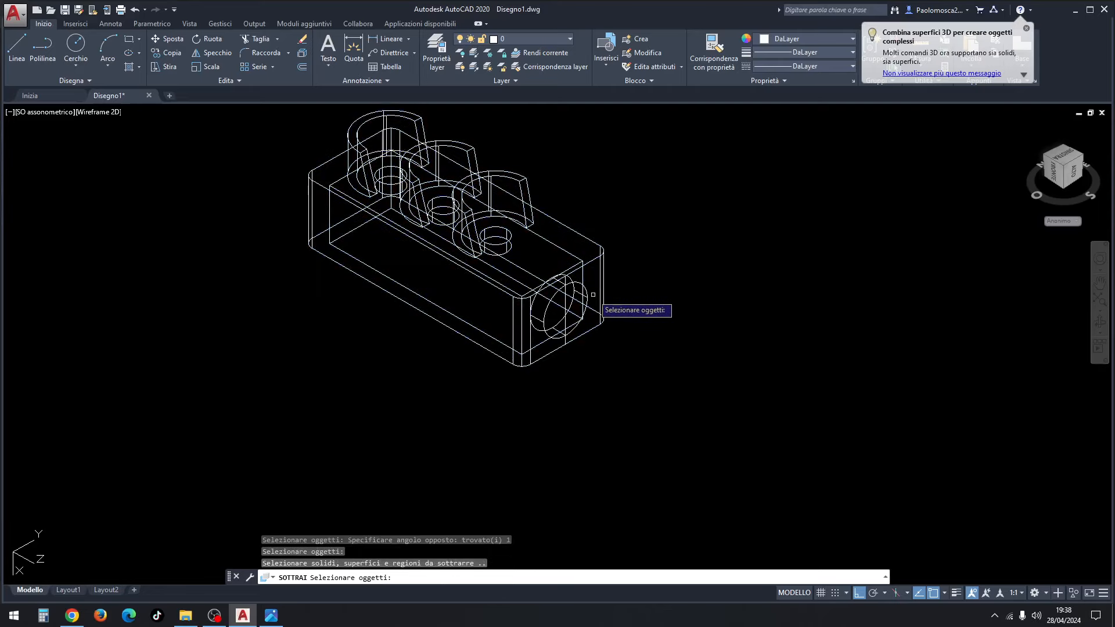
{"action": "left_click", "coordinate": [593, 294]}
{"action": "key", "text": "Return"}
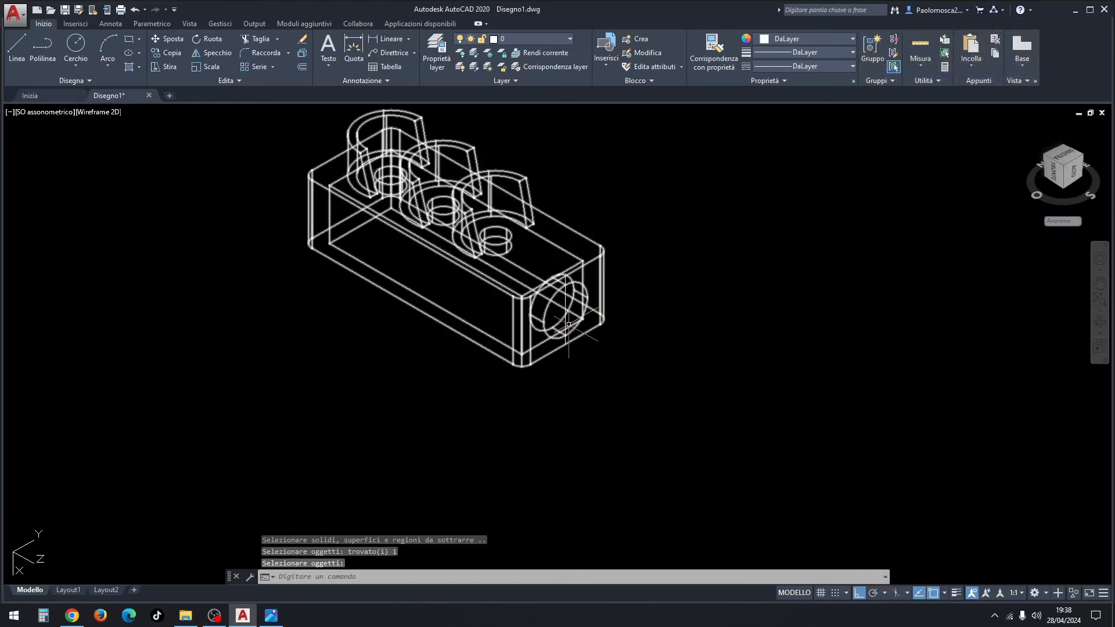
{"action": "left_click", "coordinate": [568, 320]}
{"action": "key", "text": "Delete"}
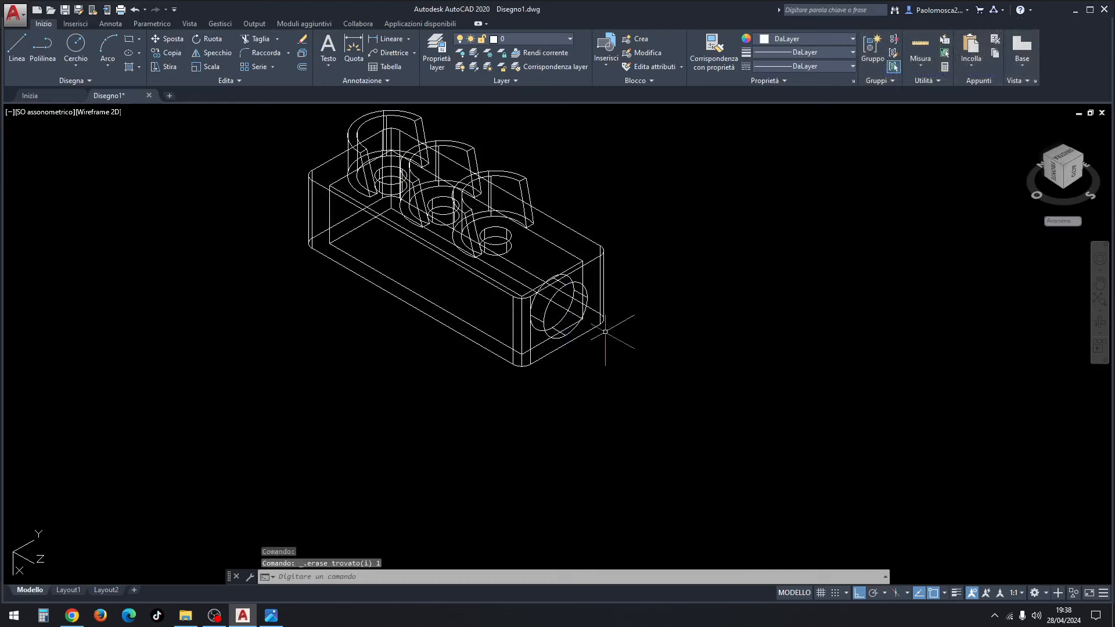
Display the part in the Realistic style and check the reference image for the end hole and the cover plate's dimensions.
{"action": "left_click", "coordinate": [93, 114]}
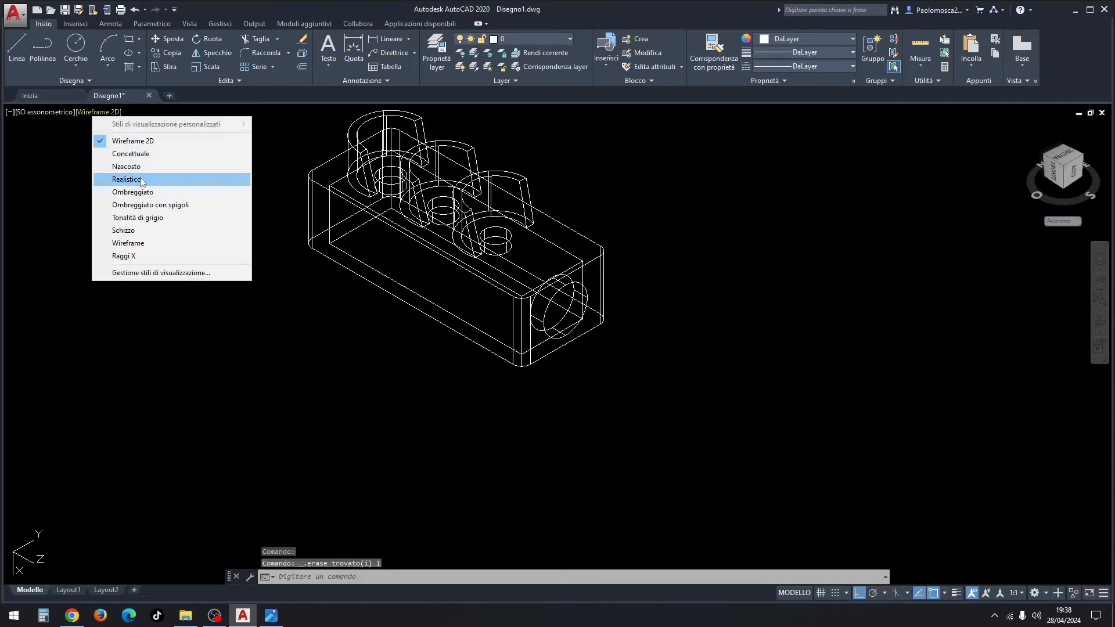
{"action": "left_click", "coordinate": [141, 177]}
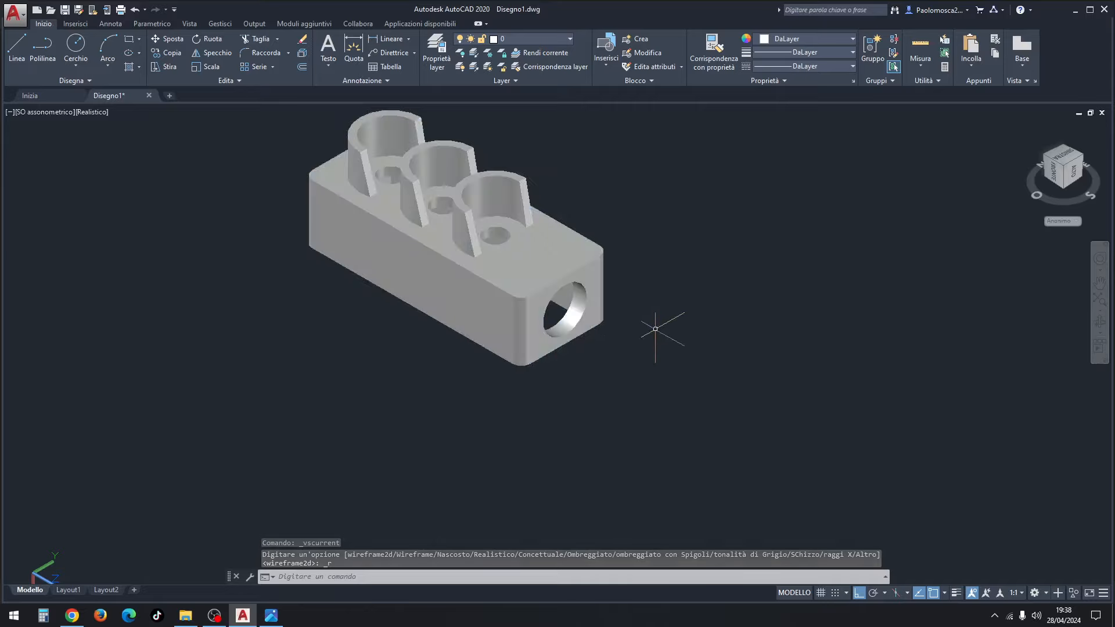
{"action": "middle_click_drag", "start_coordinate": [667, 328], "coordinate": [618, 314]}
{"action": "scroll", "coordinate": [607, 315], "scroll_direction": "down", "scroll_amount": 4}
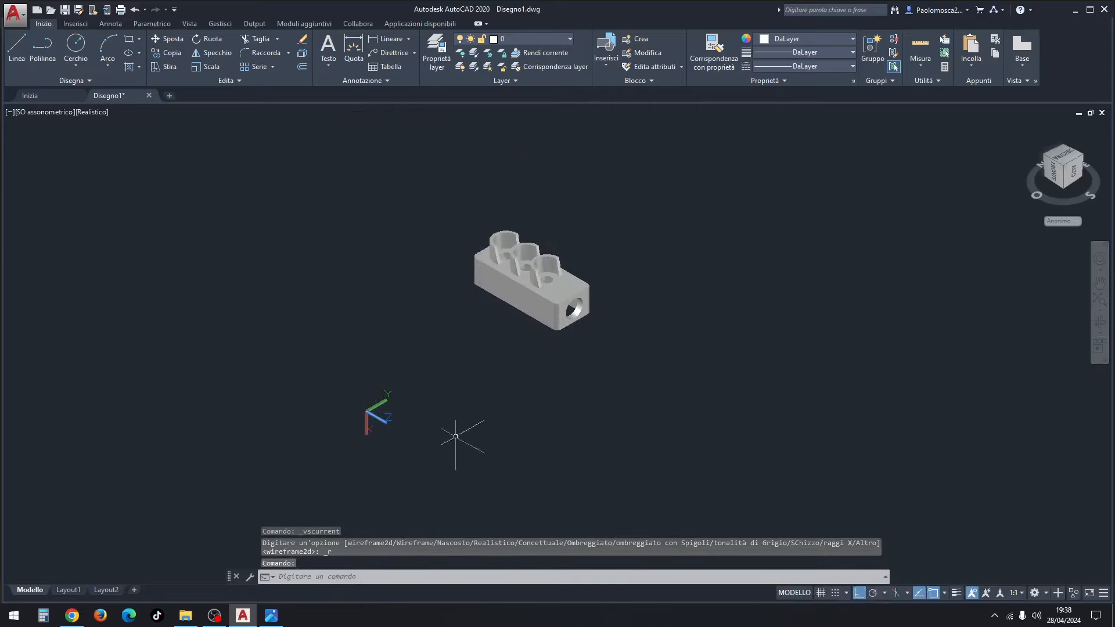
{"action": "left_click", "coordinate": [273, 618]}
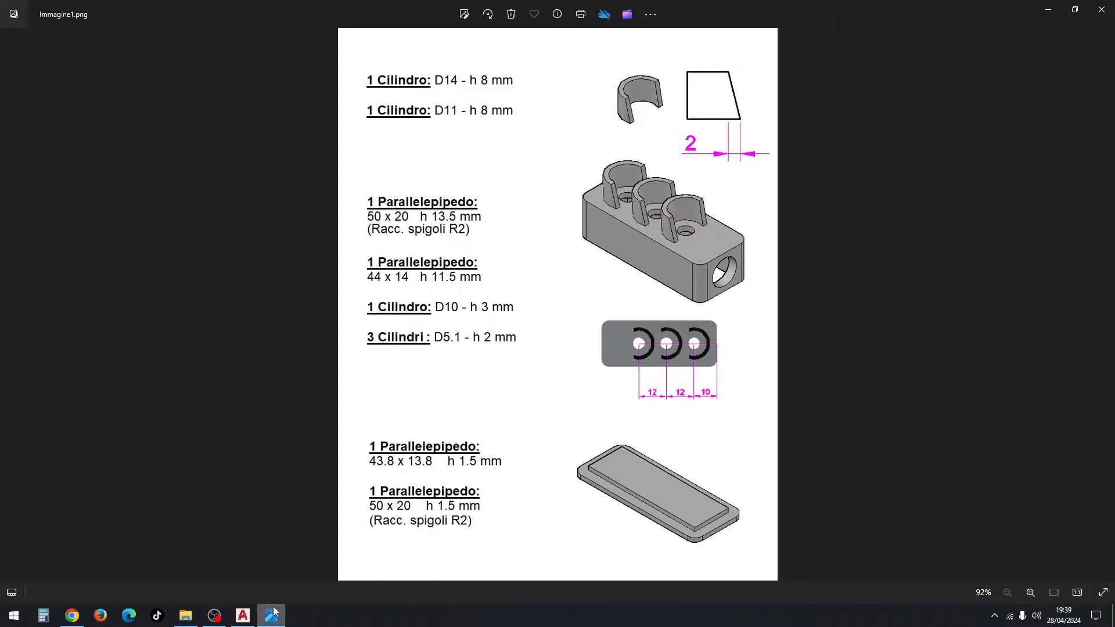
{"action": "left_click", "coordinate": [245, 615]}
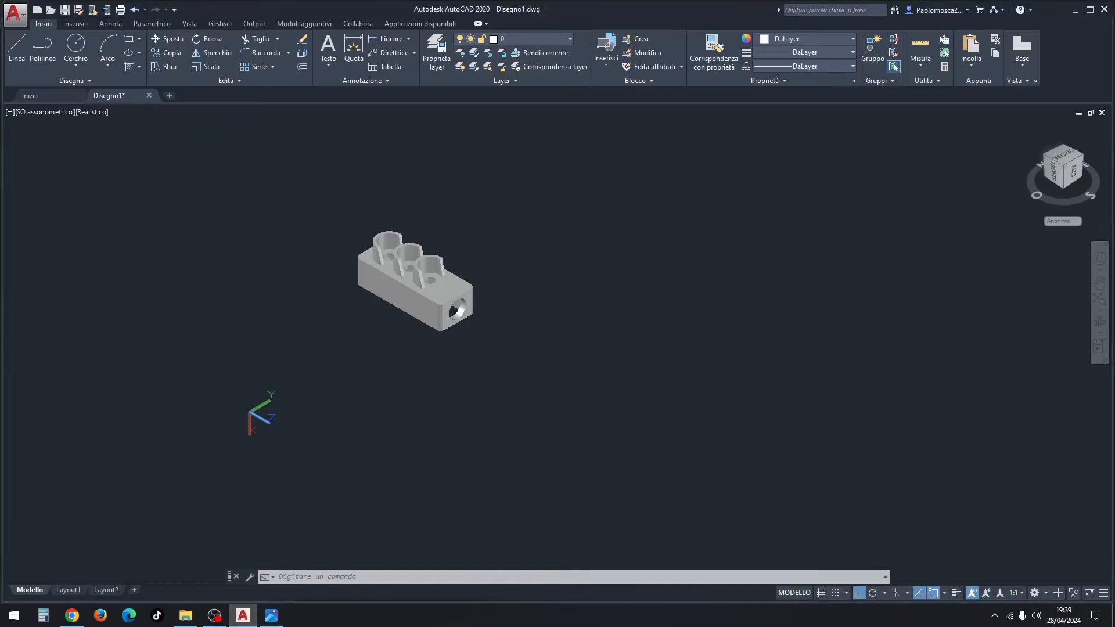
{"action": "scroll", "coordinate": [474, 323], "scroll_direction": "down", "scroll_amount": 2}
{"action": "scroll", "coordinate": [468, 302], "scroll_direction": "up", "scroll_amount": 3}
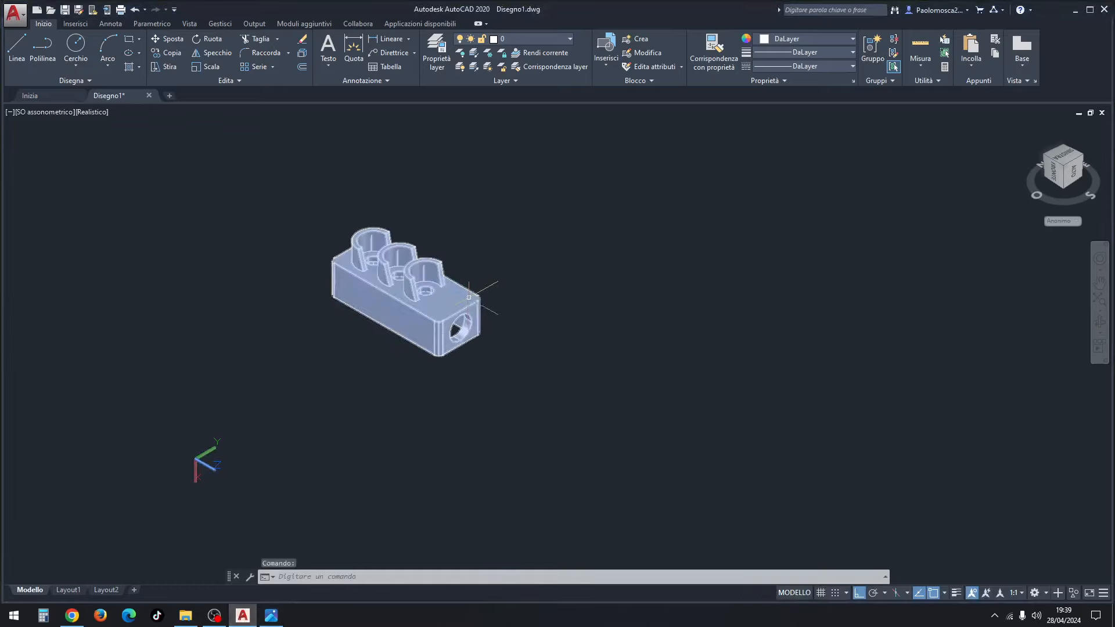
{"action": "middle_click_drag", "start_coordinate": [550, 304], "coordinate": [458, 282]}
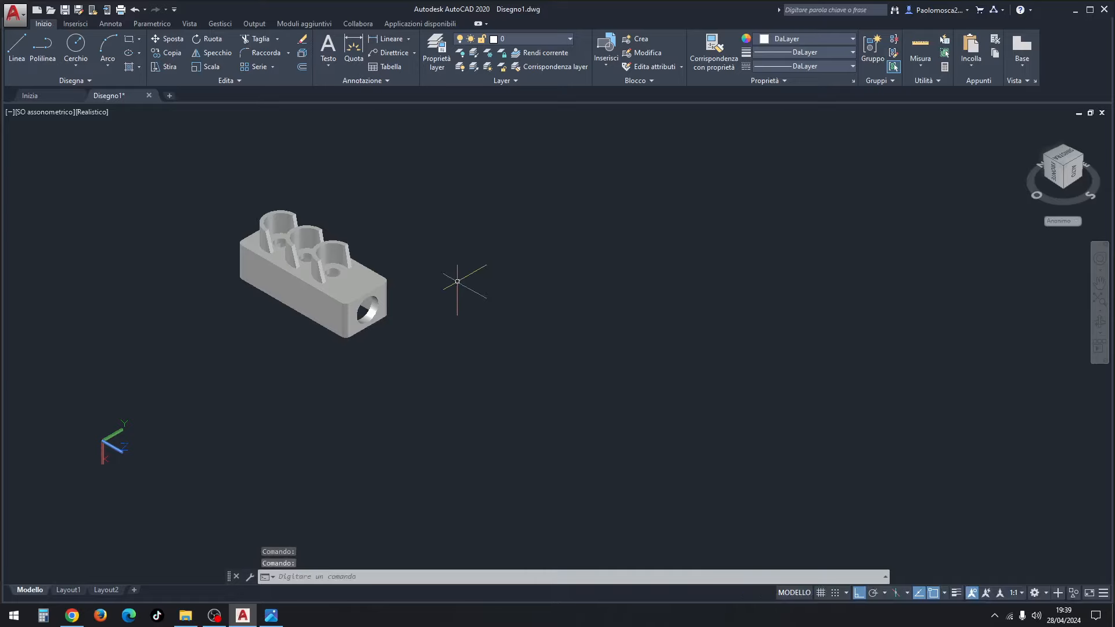
Return the viewport to the 2D Wireframe visual style.
{"action": "left_click", "coordinate": [73, 115]}
{"action": "left_click", "coordinate": [90, 115]}
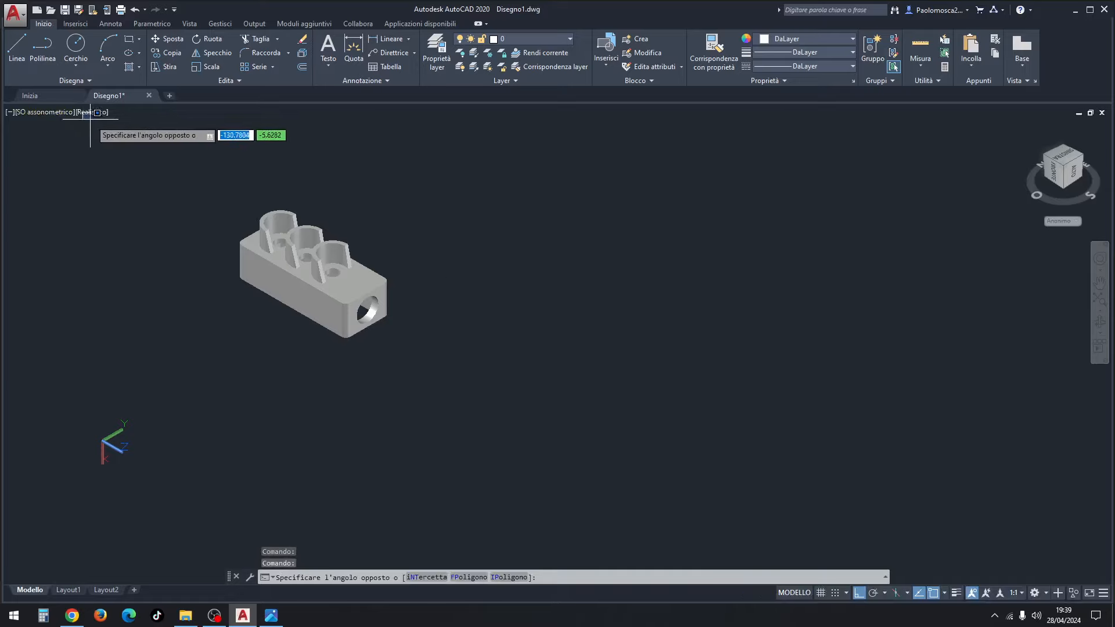
{"action": "key", "text": "Escape"}
{"action": "left_click", "coordinate": [93, 112]}
{"action": "left_click", "coordinate": [118, 139]}
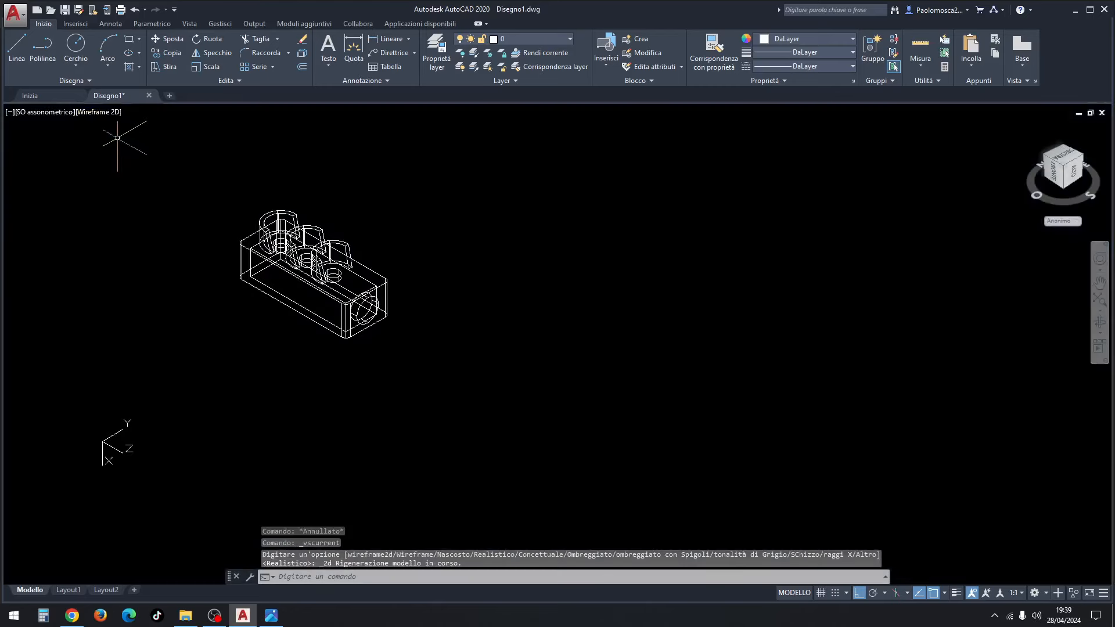
{"action": "key", "text": "Escape"}
Reorient the UCS so its Z axis points vertically upwards.
{"action": "scroll", "coordinate": [456, 341], "scroll_direction": "up", "scroll_amount": 2}
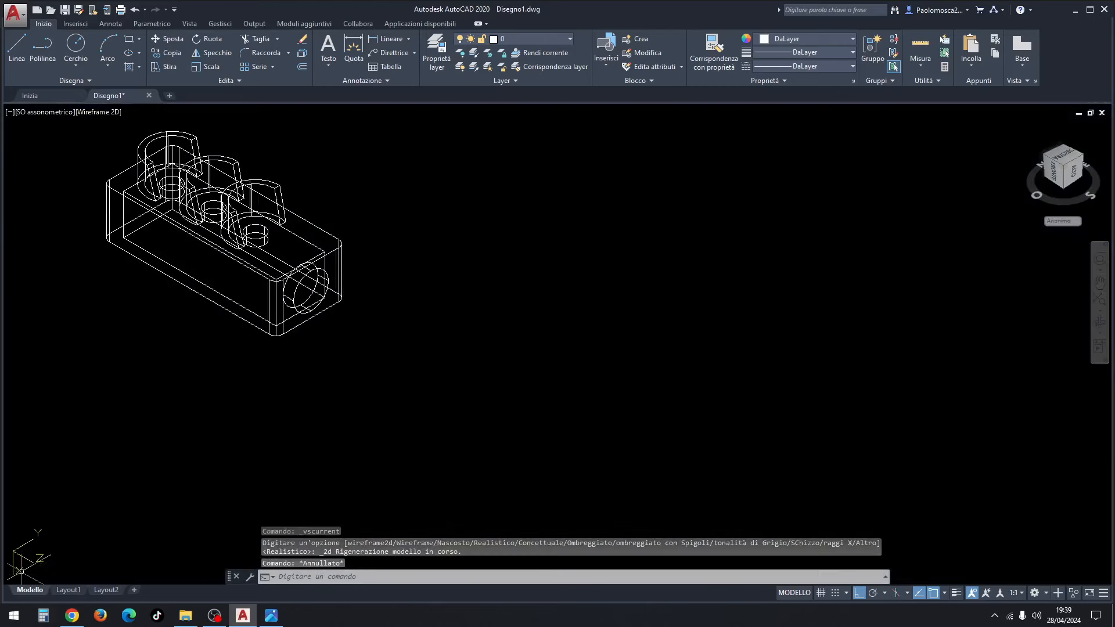
{"action": "left_click", "coordinate": [24, 560]}
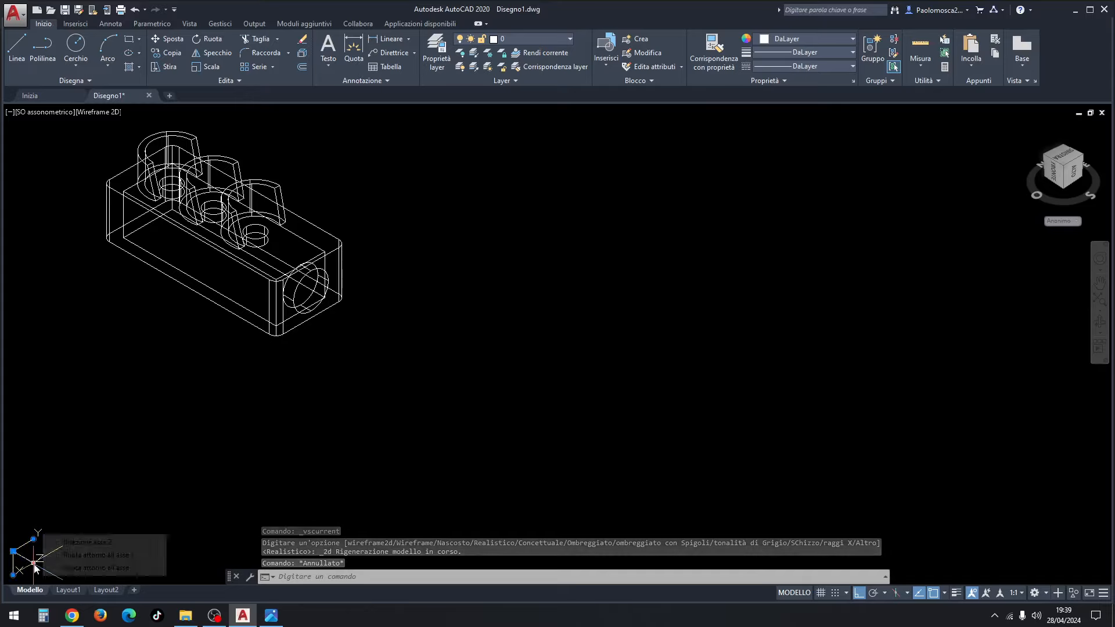
{"action": "left_click", "coordinate": [33, 563]}
{"action": "key", "text": "Escape"}
{"action": "key", "text": "Escape"}
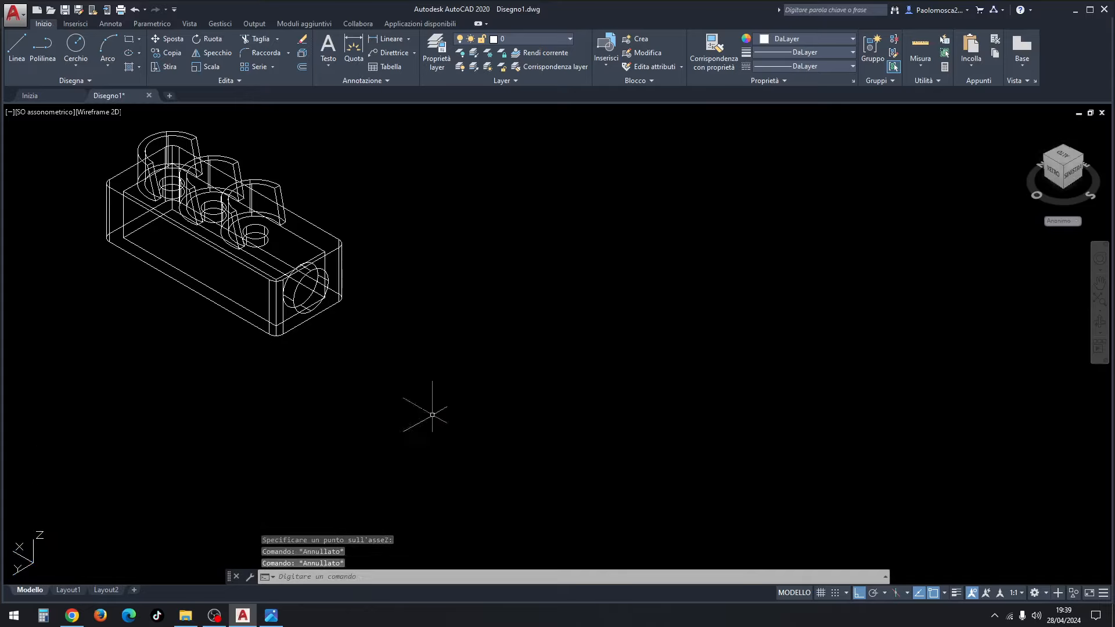
Create a box 43.8 mm long, 13.8 mm wide and 1.5 mm high in the empty space beside the body.
{"action": "type", "text": "para"}
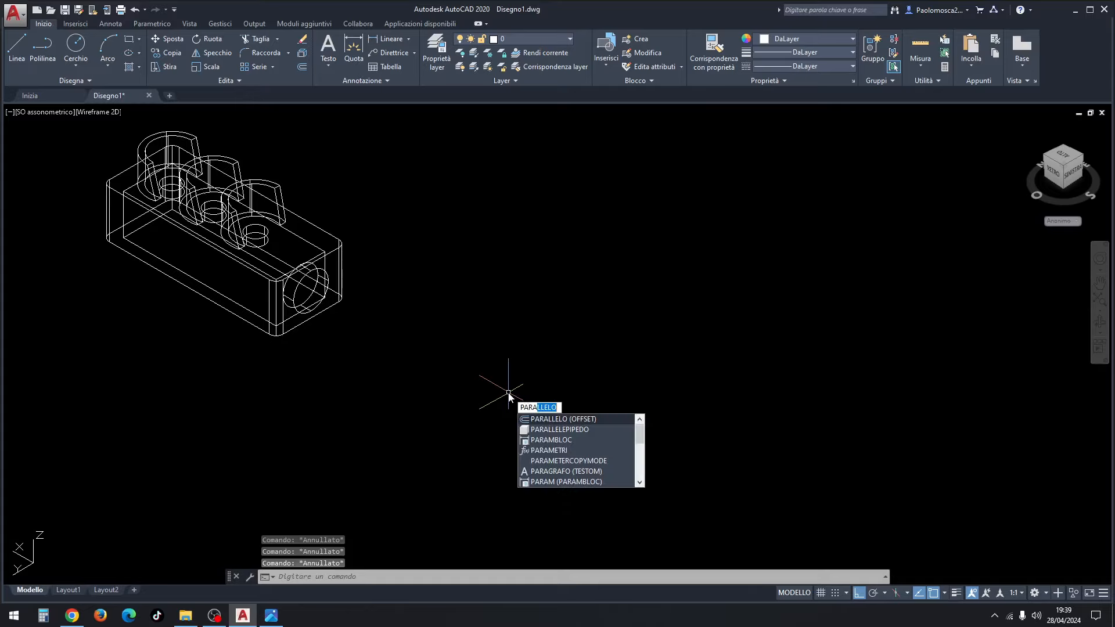
{"action": "left_click", "coordinate": [557, 431]}
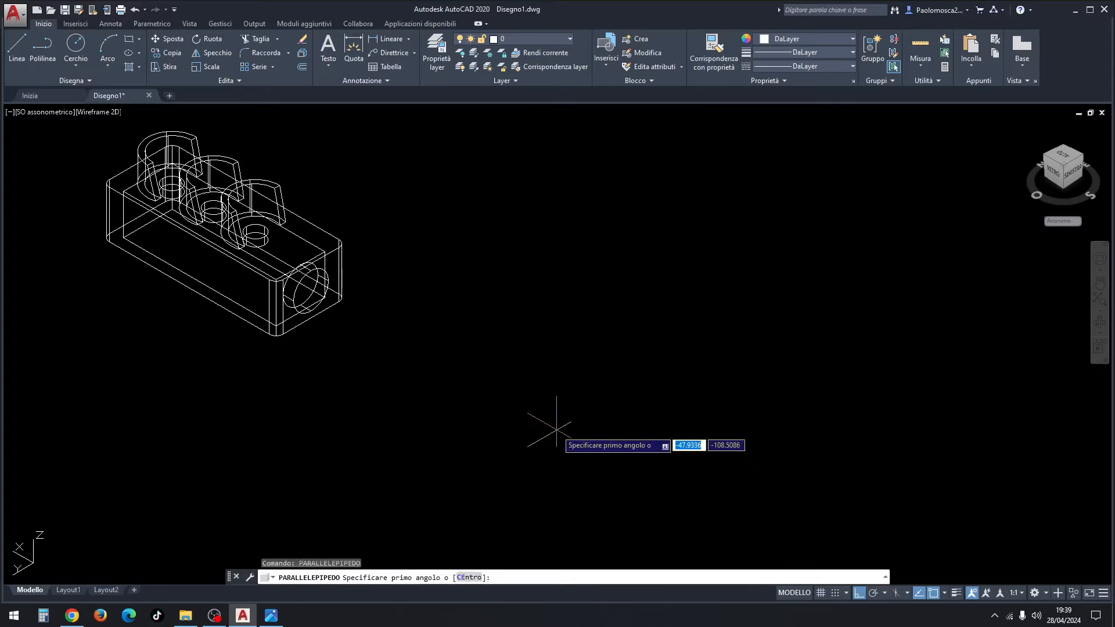
{"action": "left_click", "coordinate": [494, 303]}
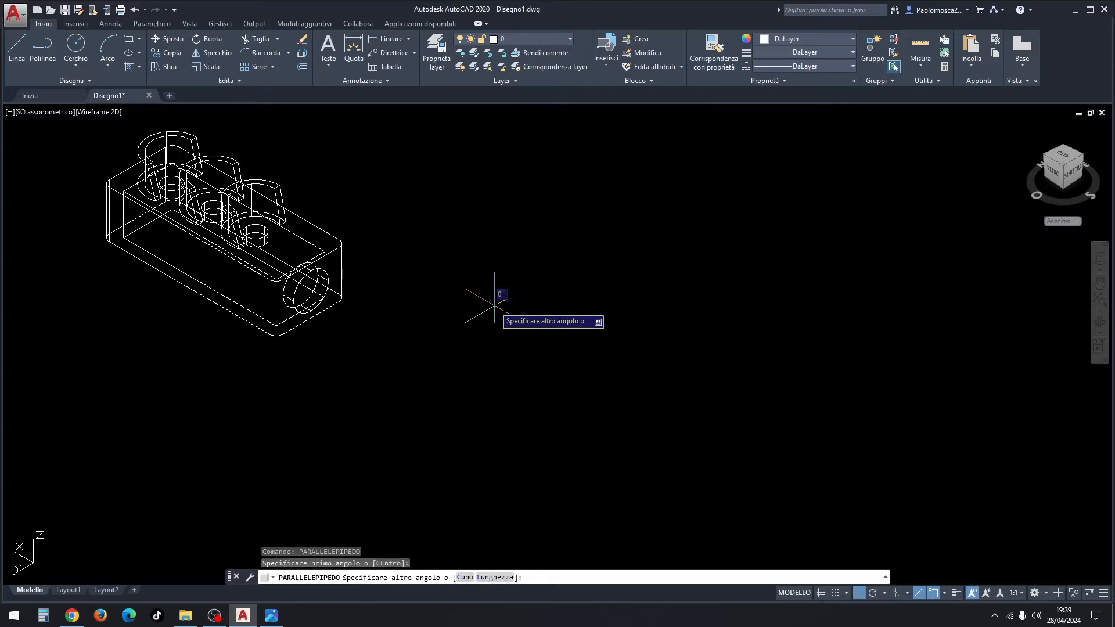
{"action": "left_click", "coordinate": [495, 578]}
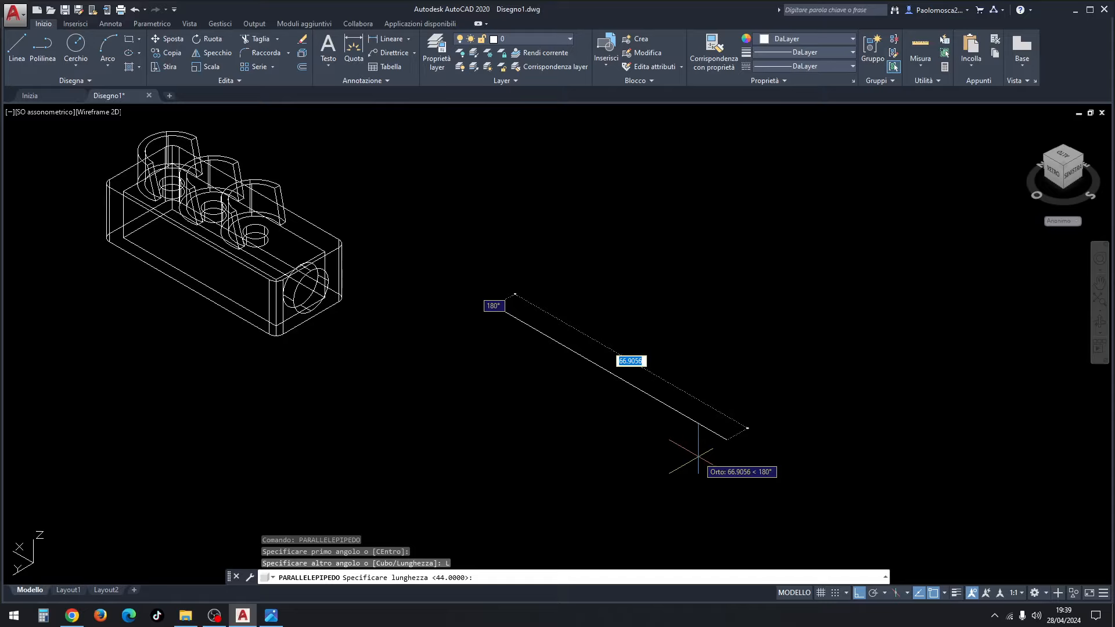
{"action": "type", "text": "4"}
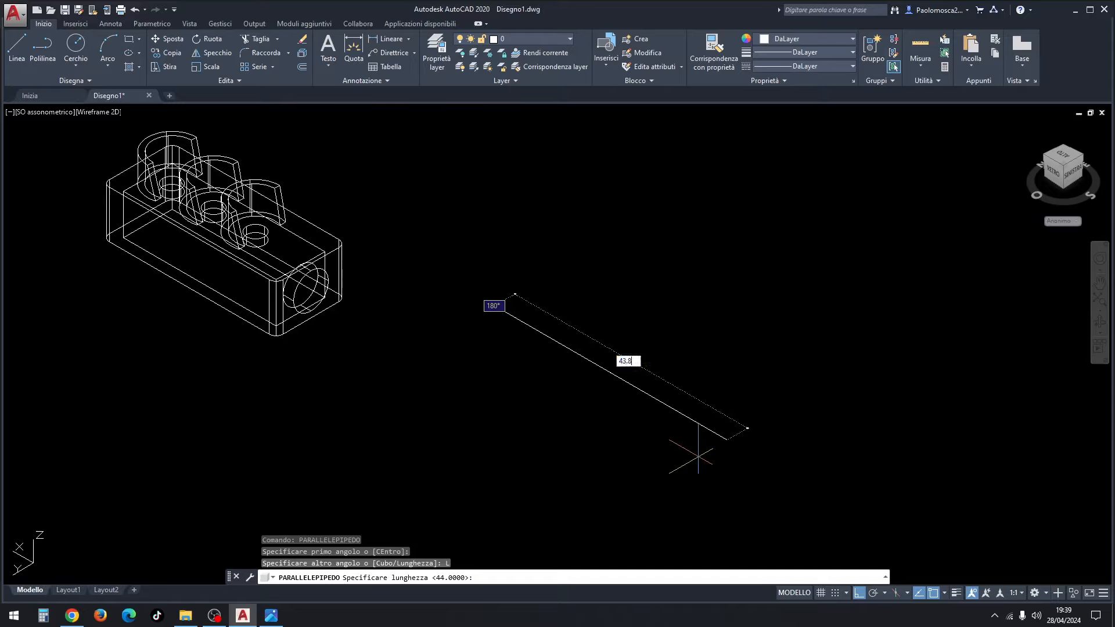
{"action": "type", "text": "3.8"}
{"action": "key", "text": "Return"}
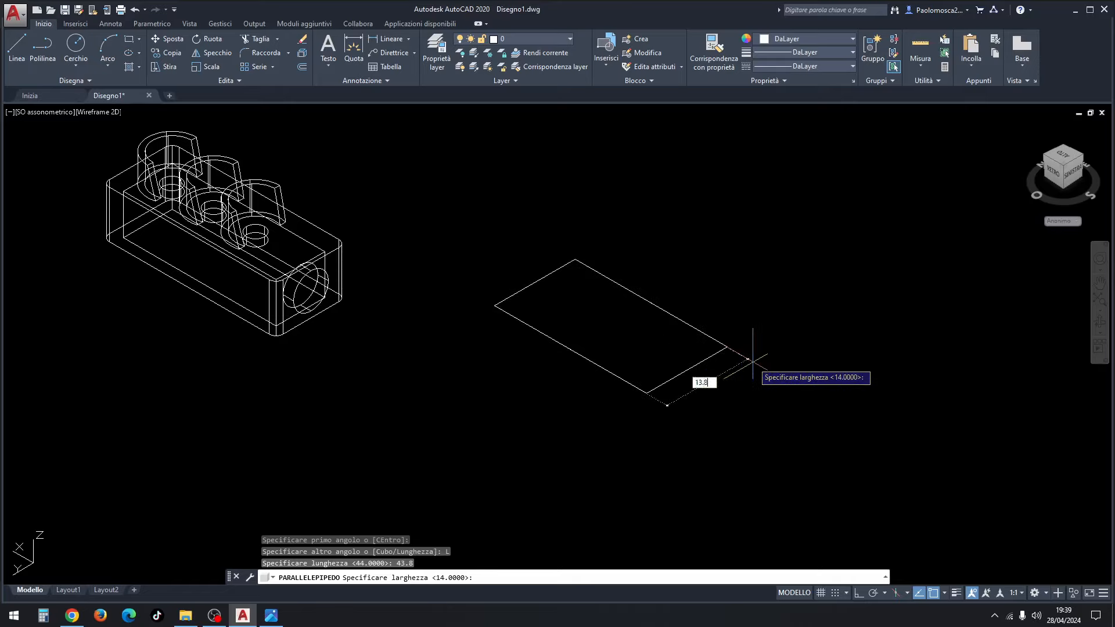
{"action": "key", "text": "Return"}
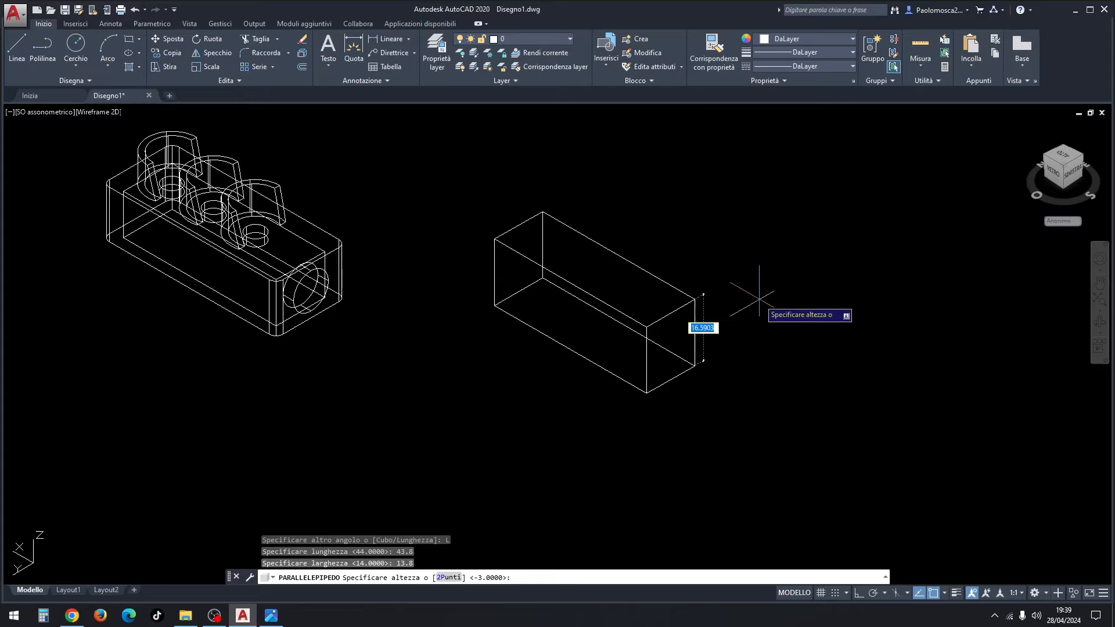
{"action": "type", "text": "1.5"}
{"action": "key", "text": "Return"}
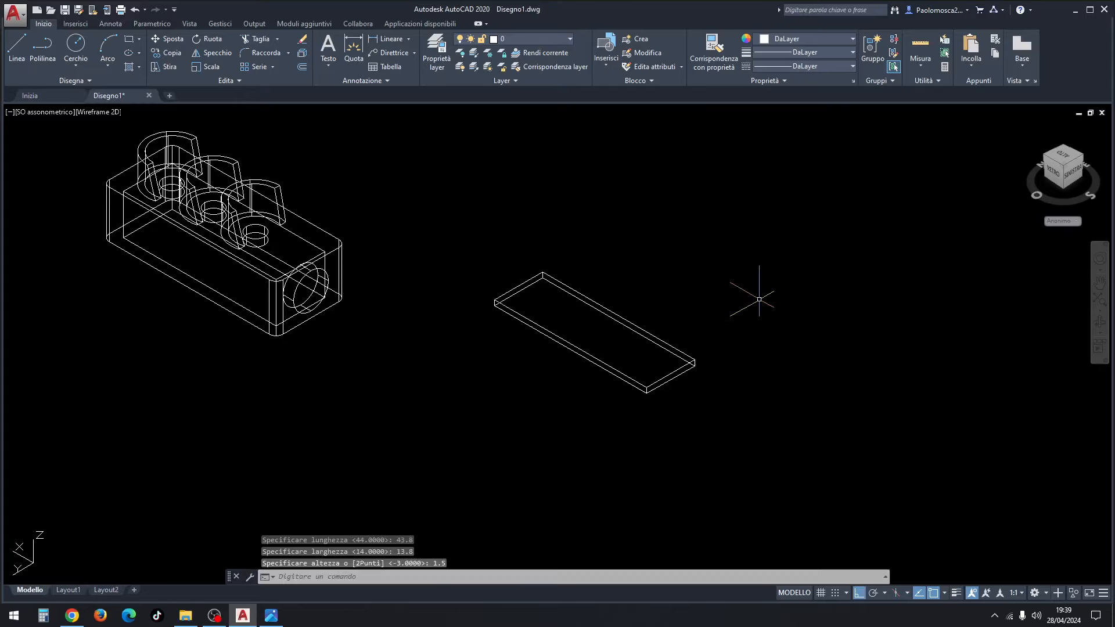
Create a second box 50 mm long, 20 mm wide and 1.5 mm high in the empty space behind the smaller plate.
{"action": "key", "text": "Return"}
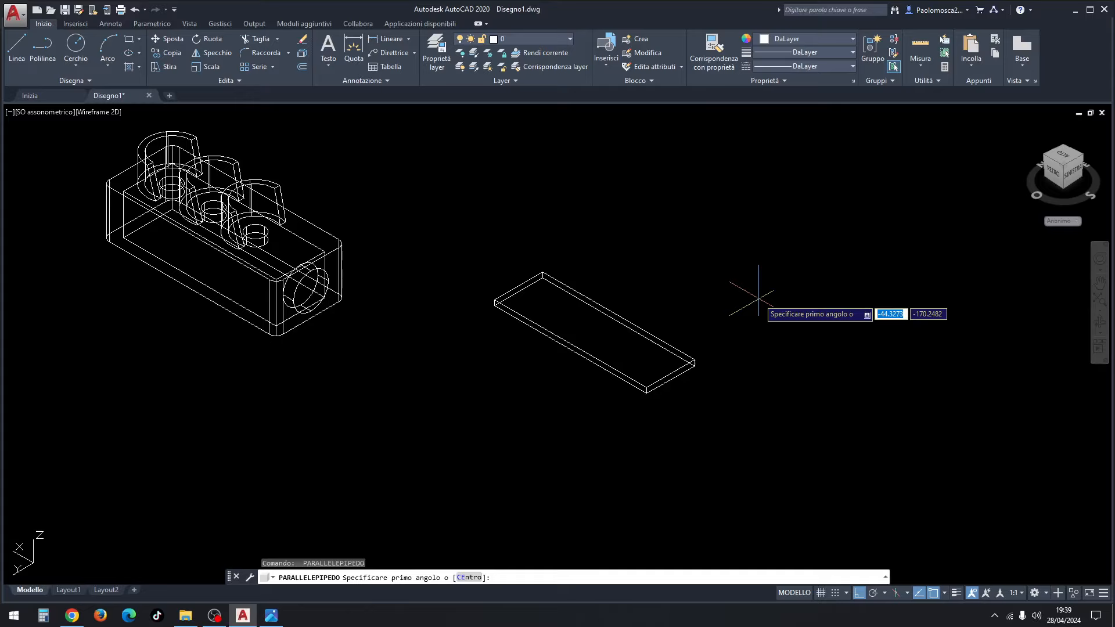
{"action": "left_click", "coordinate": [621, 215]}
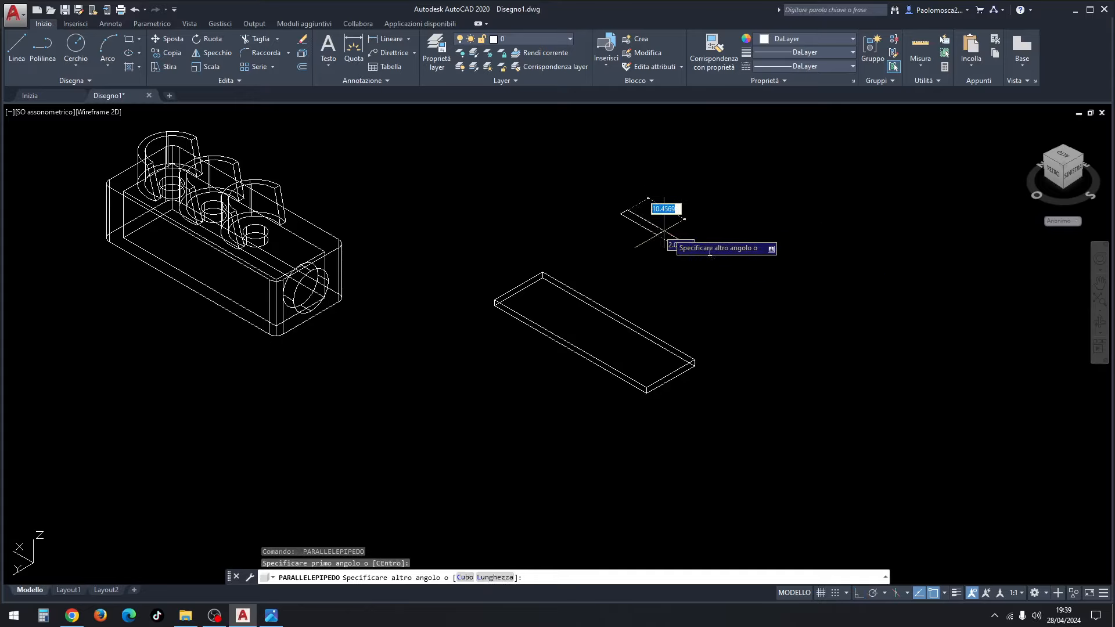
{"action": "type", "text": "L"}
{"action": "key", "text": "Return"}
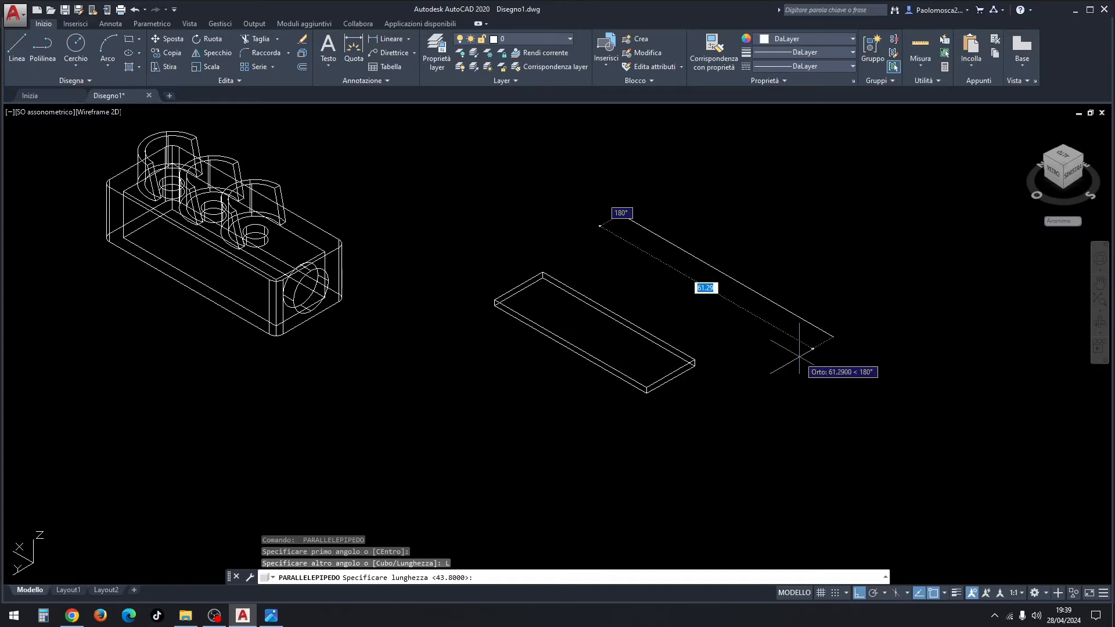
{"action": "type", "text": "50"}
{"action": "key", "text": "Return"}
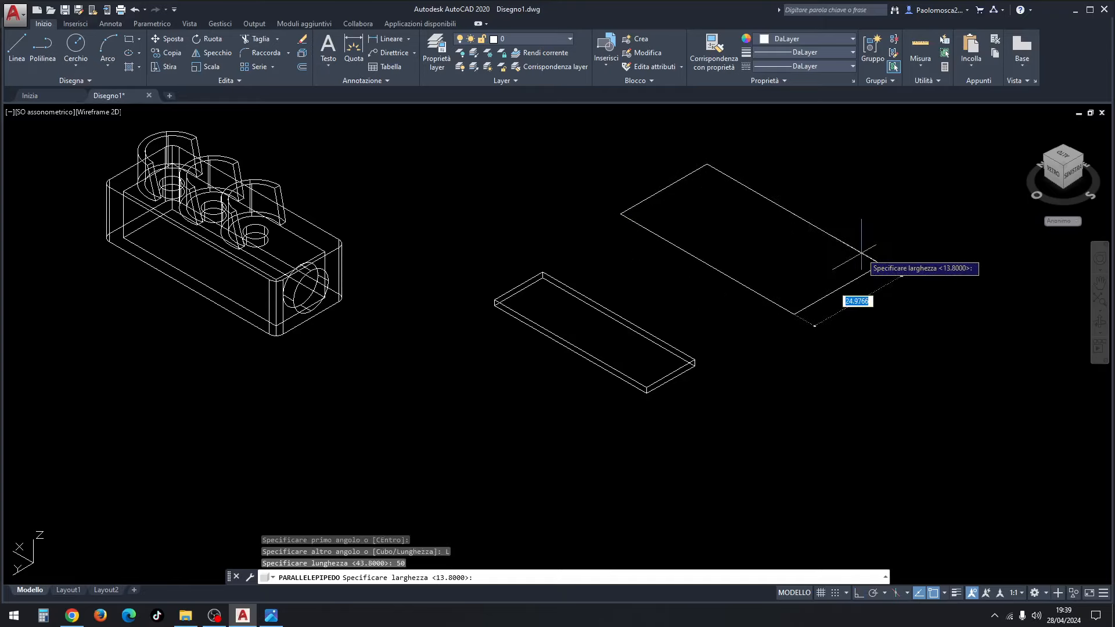
{"action": "type", "text": "20"}
{"action": "key", "text": "Return"}
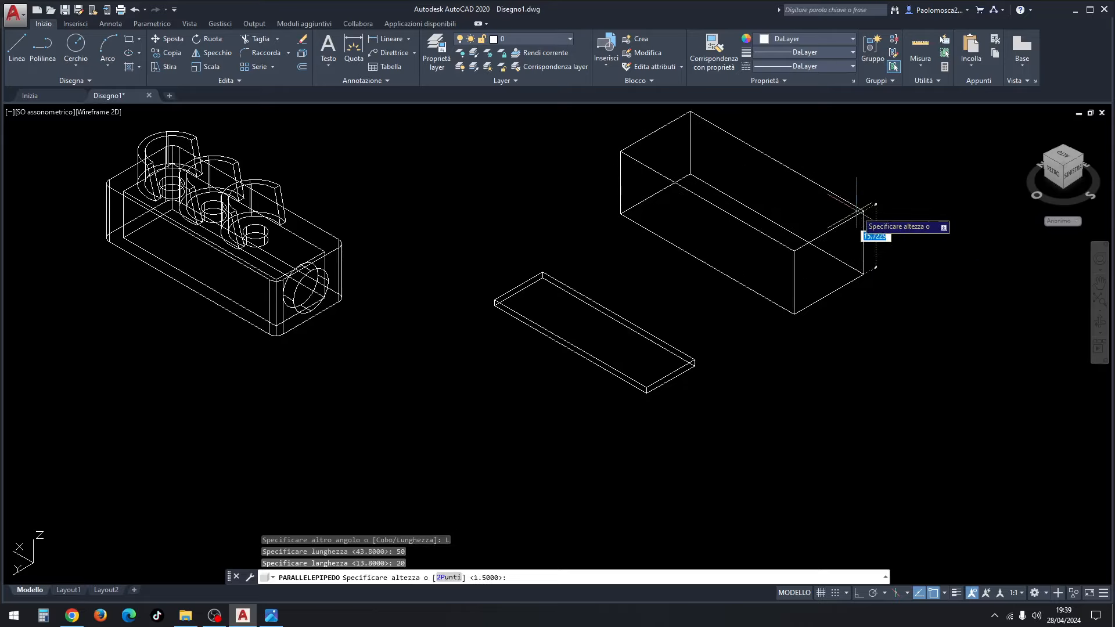
{"action": "key", "text": "Return"}
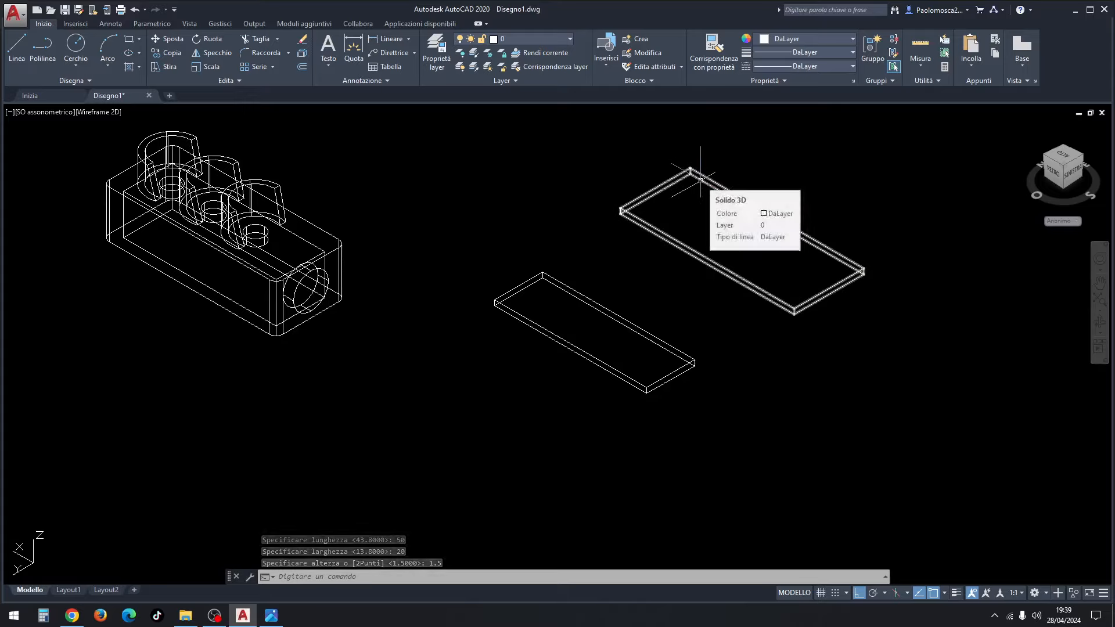
Fillet the four vertical corner edges of the 50 x 20 plate with a 2 mm radius.
{"action": "type", "text": "racc"}
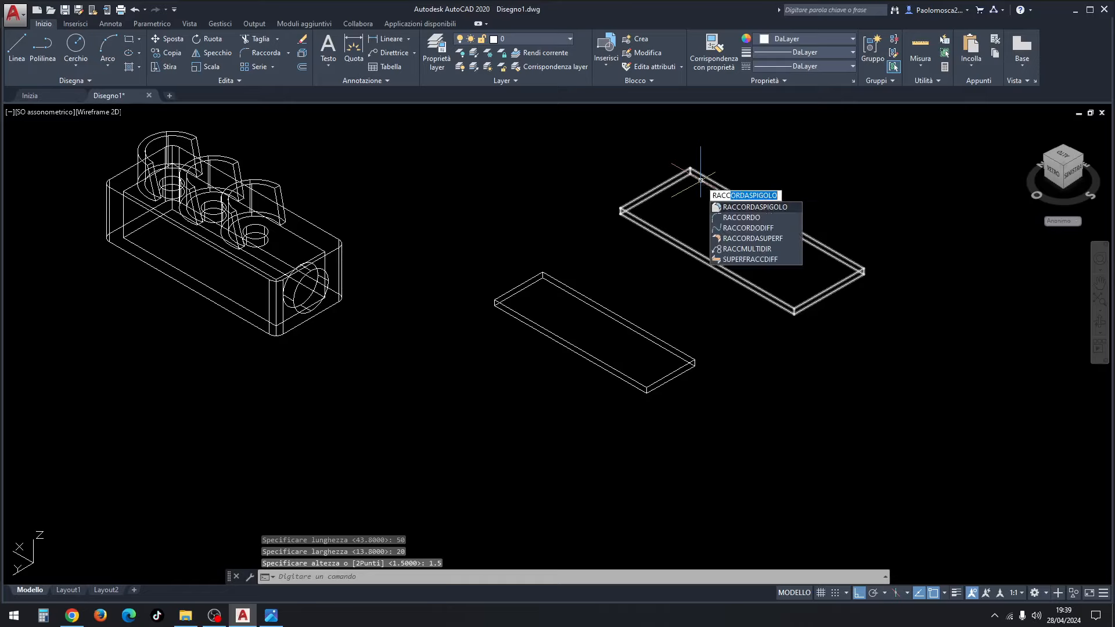
{"action": "key", "text": "Return"}
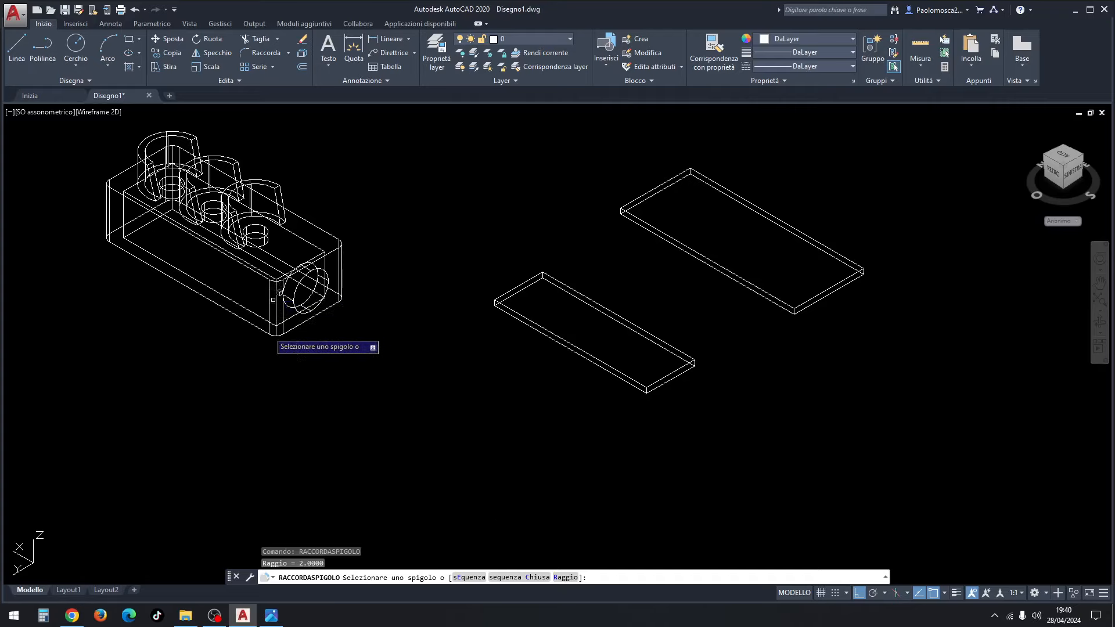
{"action": "scroll", "coordinate": [794, 311], "scroll_direction": "up", "scroll_amount": 4}
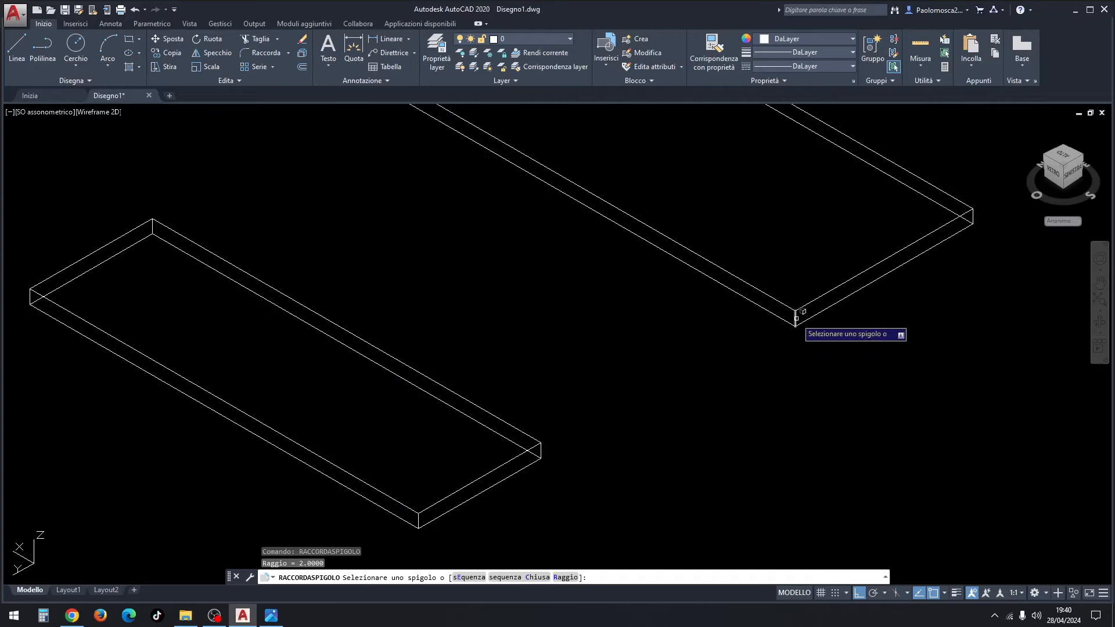
{"action": "left_click", "coordinate": [796, 313]}
{"action": "left_click", "coordinate": [971, 216]}
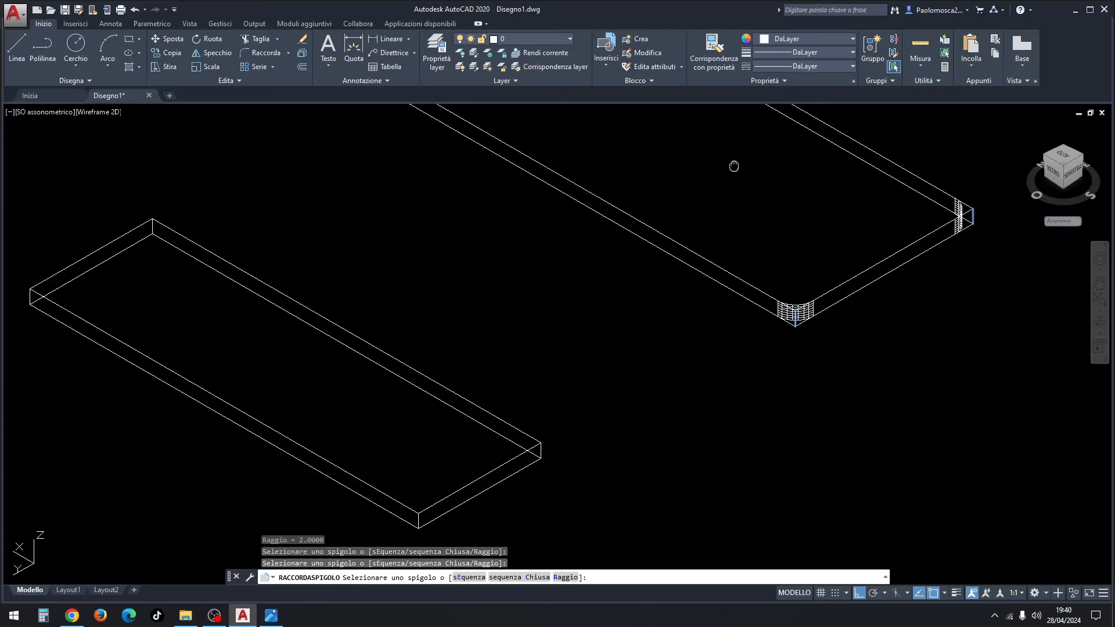
{"action": "middle_click_drag", "start_coordinate": [735, 167], "coordinate": [745, 399]}
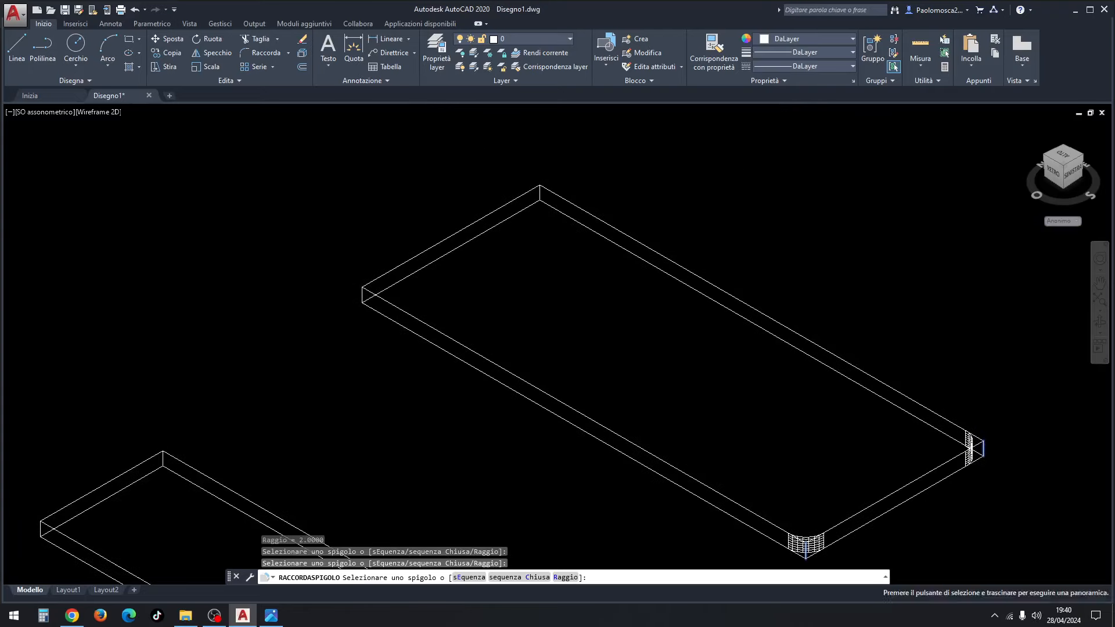
{"action": "left_click", "coordinate": [539, 193]}
{"action": "left_click", "coordinate": [375, 289]}
{"action": "scroll", "coordinate": [468, 268], "scroll_direction": "down", "scroll_amount": 2}
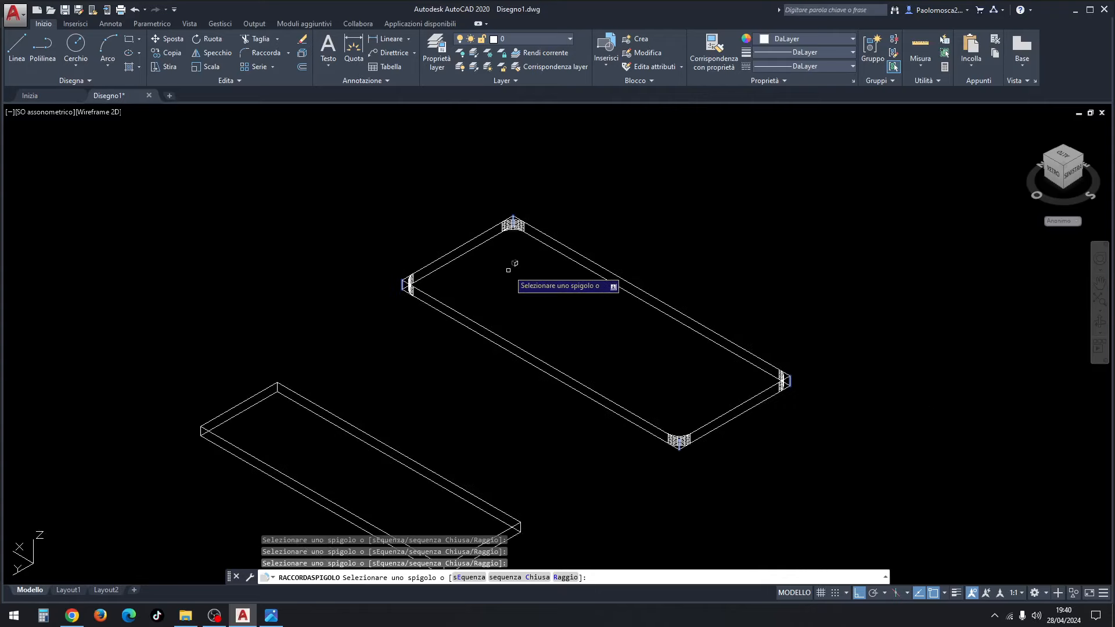
{"action": "key", "text": "Return"}
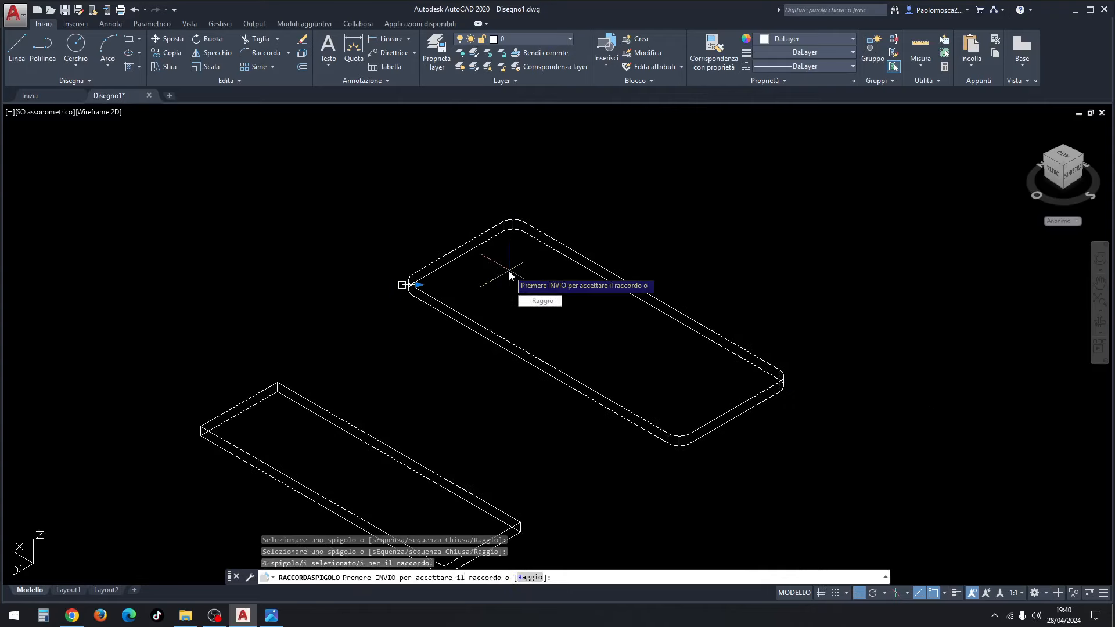
{"action": "key", "text": "Return"}
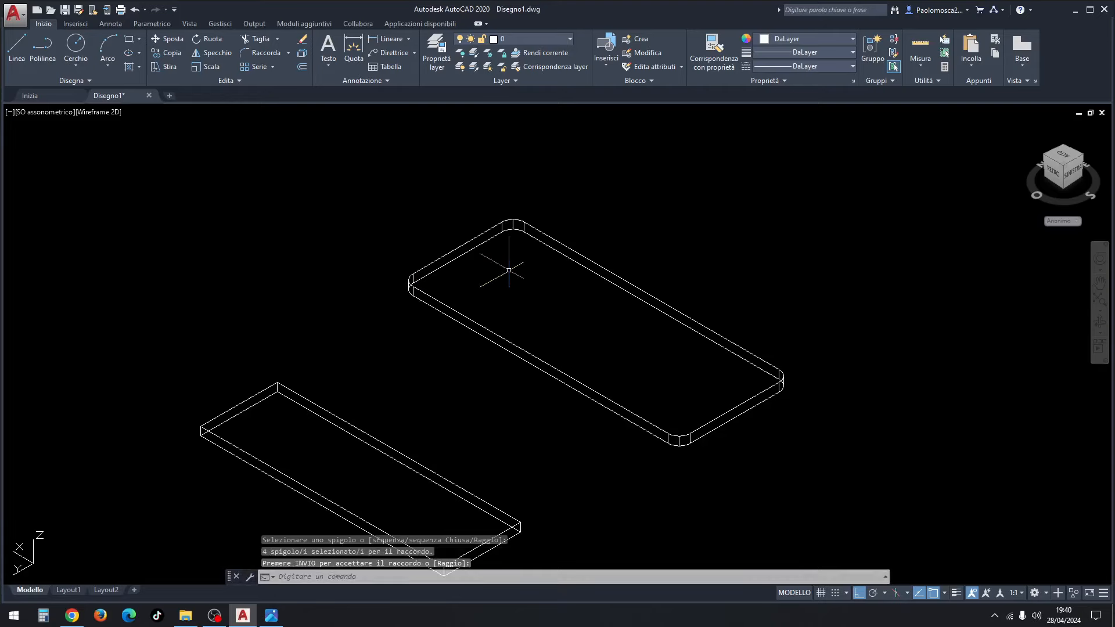
Draw a helper line across the larger plate's top face between the midpoints of its two long edges.
{"action": "scroll", "coordinate": [509, 270], "scroll_direction": "down", "scroll_amount": 2}
{"action": "scroll", "coordinate": [517, 286], "scroll_direction": "up", "scroll_amount": 1}
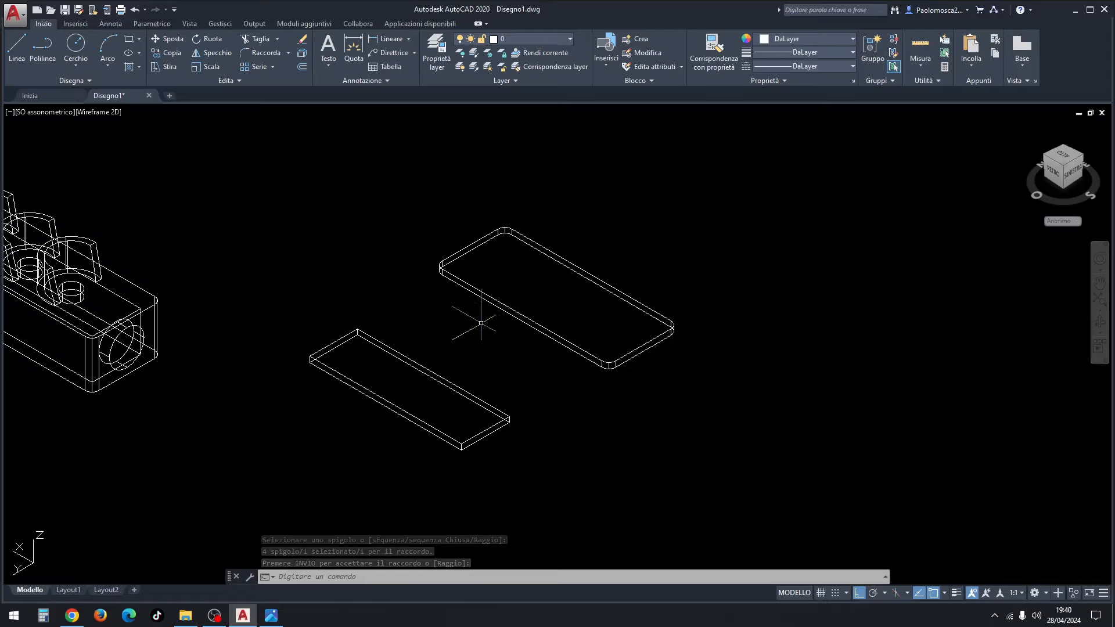
{"action": "left_click", "coordinate": [16, 48]}
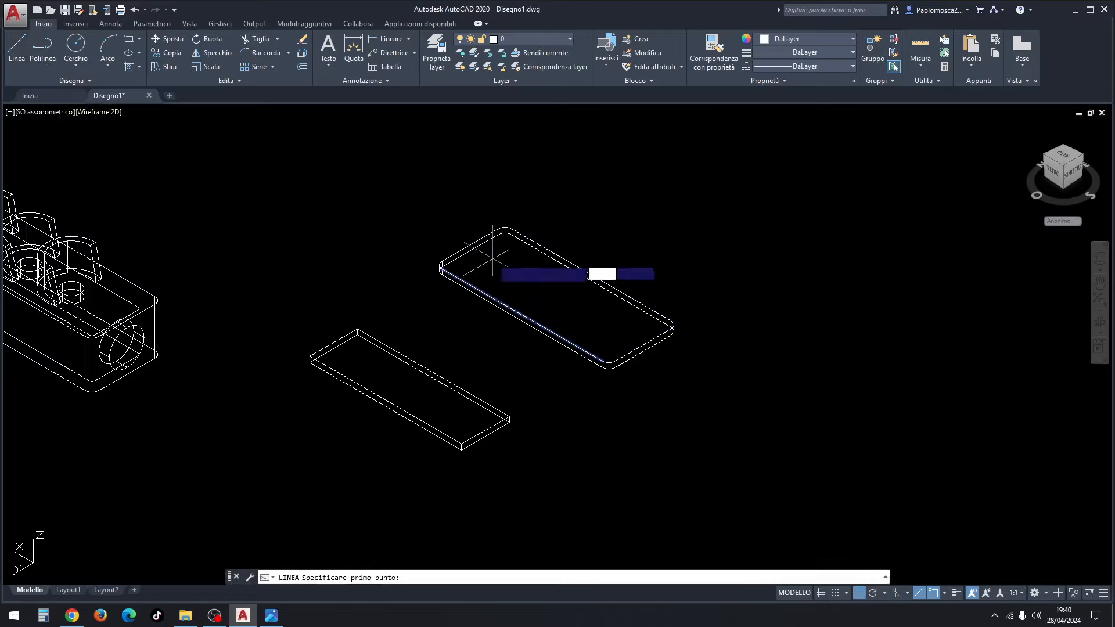
{"action": "scroll", "coordinate": [525, 293], "scroll_direction": "up", "scroll_amount": 2}
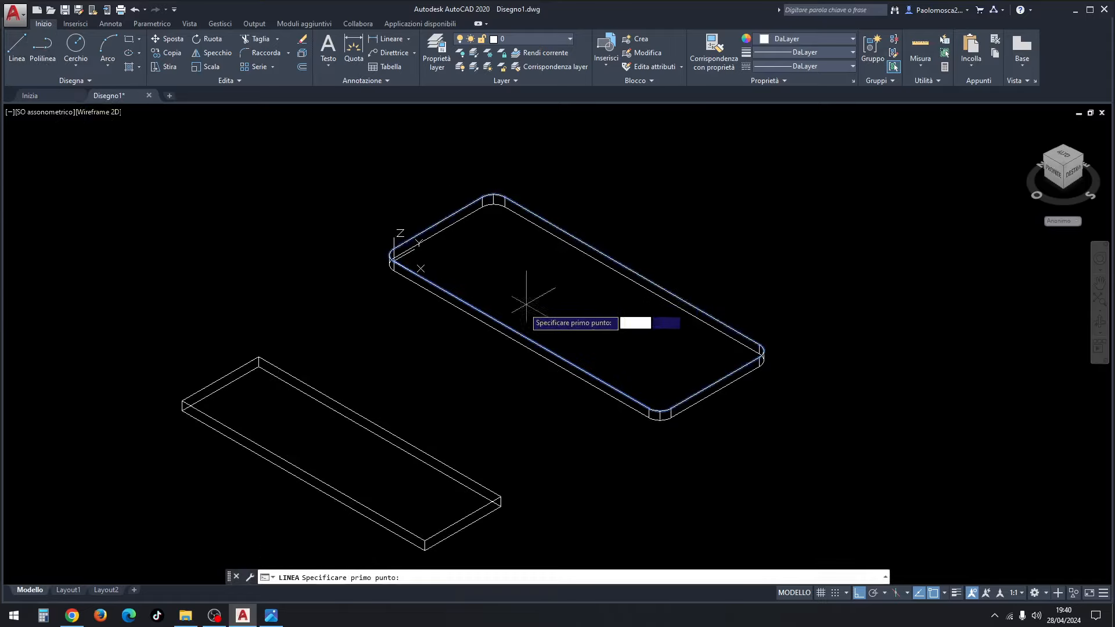
{"action": "left_click", "coordinate": [521, 335]}
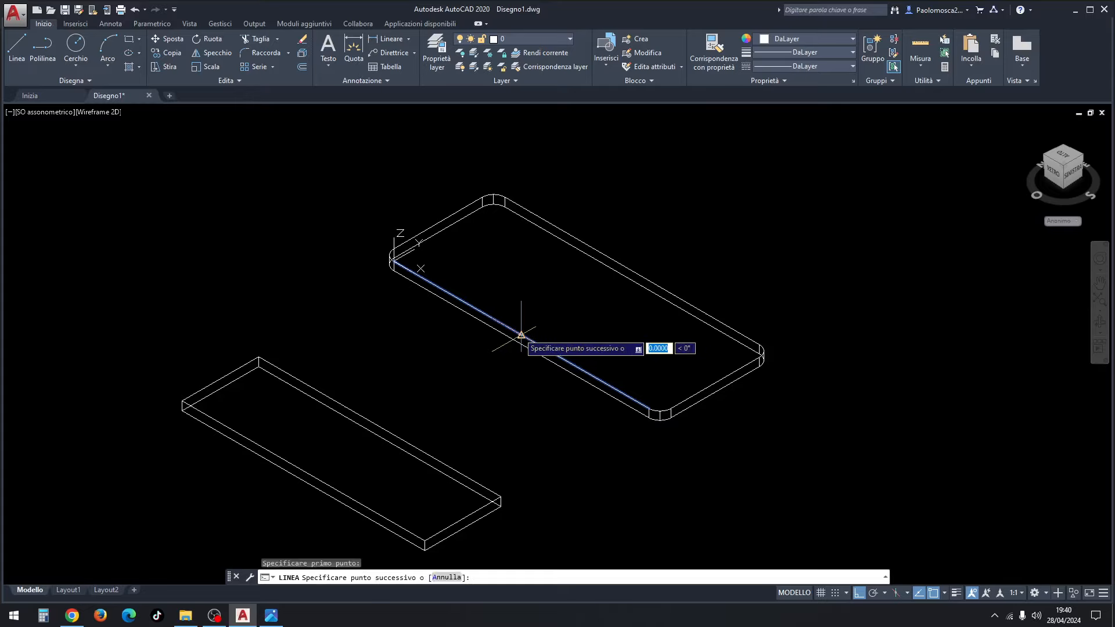
{"action": "left_click", "coordinate": [633, 271]}
{"action": "key", "text": "Escape"}
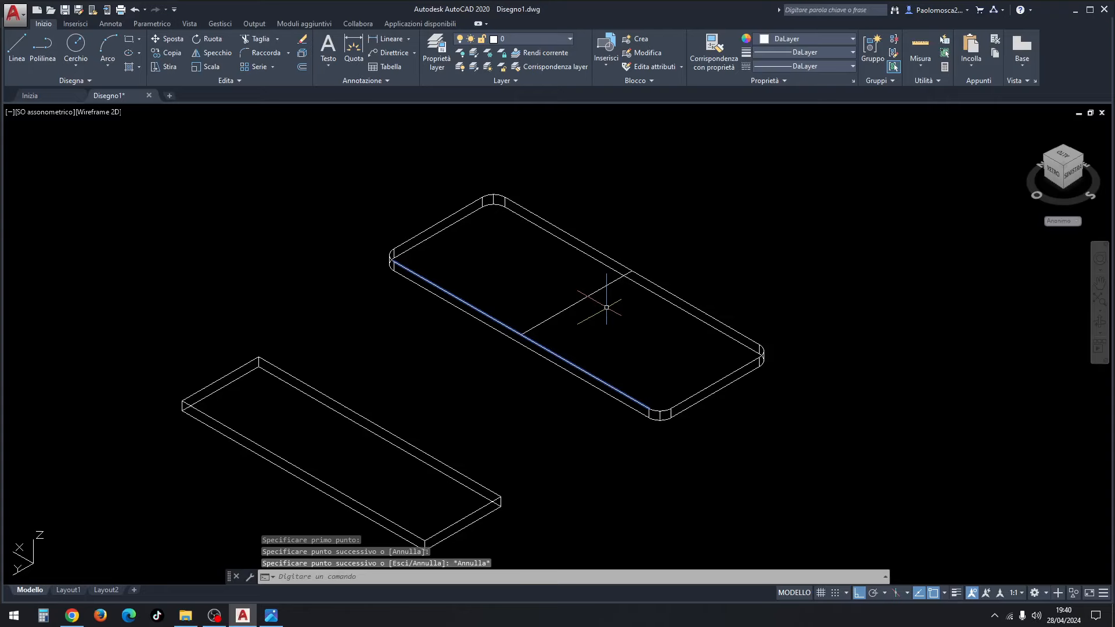
Draw a helper line across the smaller plate's underside between the midpoints of its two long bottom edges.
{"action": "scroll", "coordinate": [604, 301], "scroll_direction": "down", "scroll_amount": 2}
{"action": "left_click", "coordinate": [6, 59]}
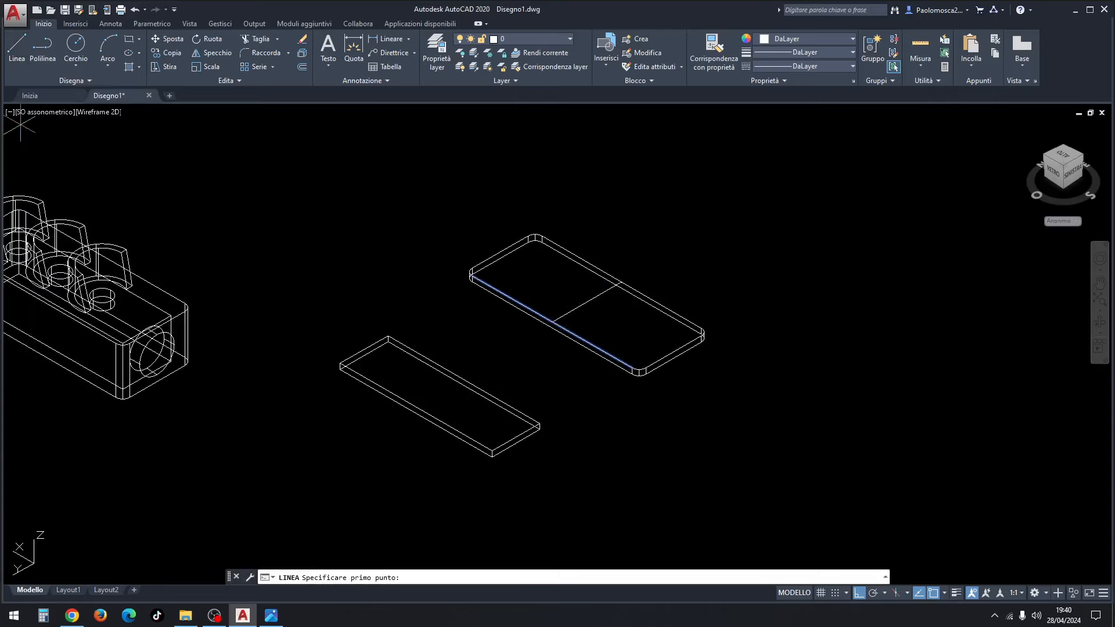
{"action": "scroll", "coordinate": [424, 415], "scroll_direction": "up", "scroll_amount": 2}
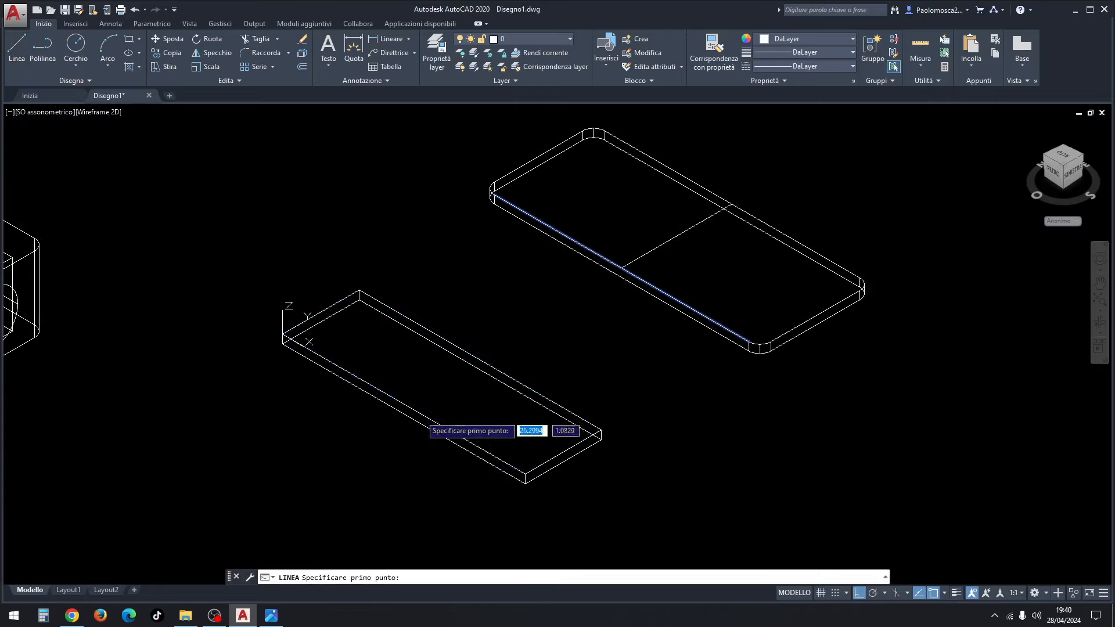
{"action": "left_click", "coordinate": [401, 413]}
{"action": "left_click", "coordinate": [479, 370]}
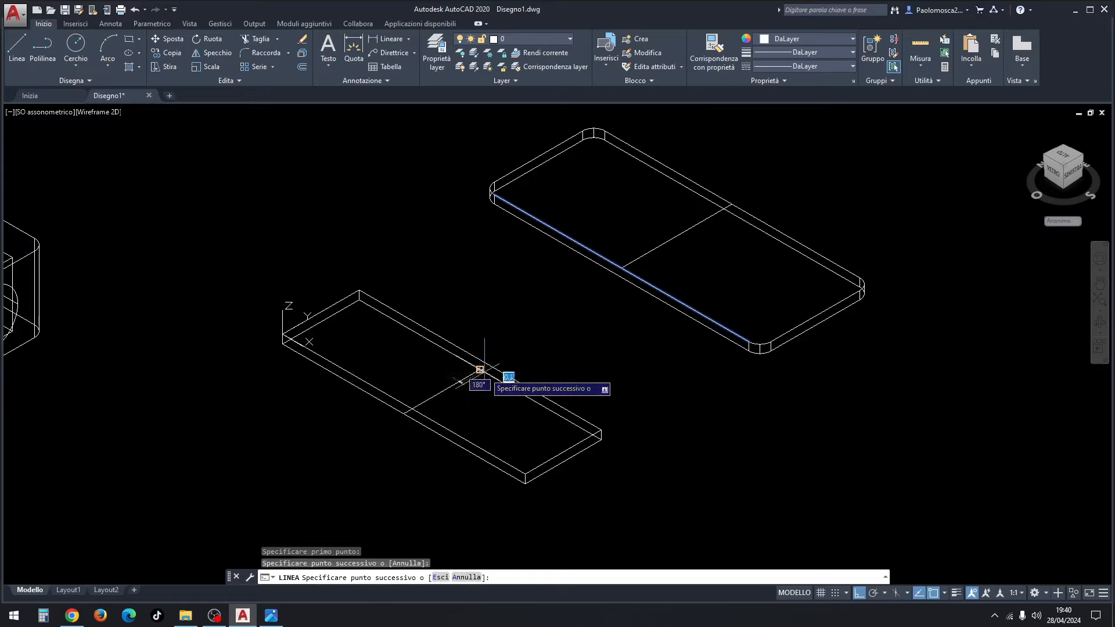
{"action": "key", "text": "Escape"}
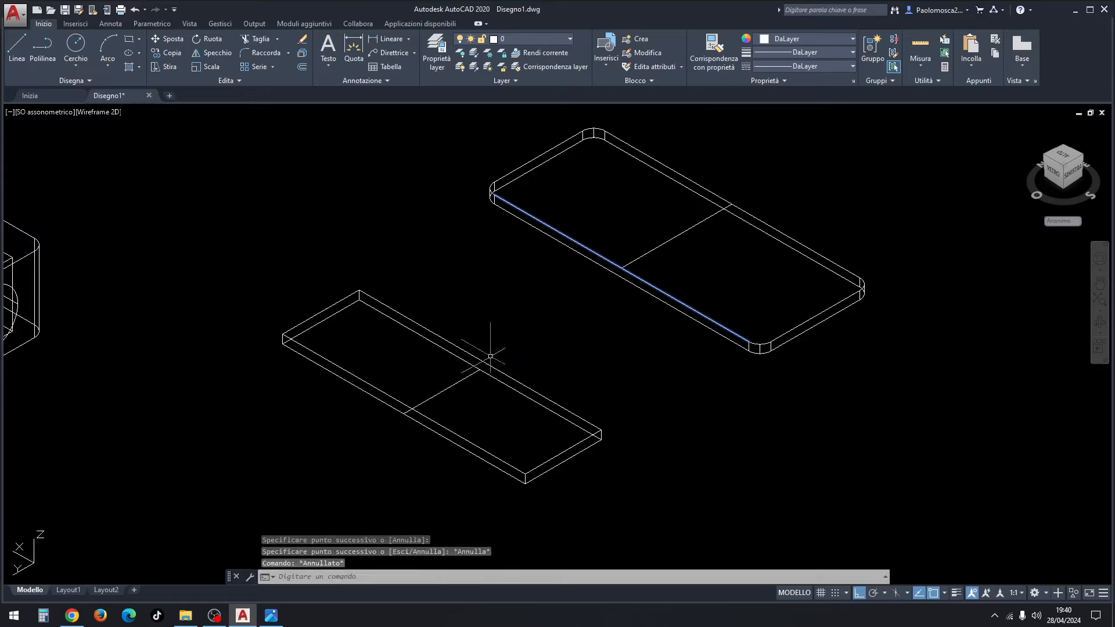
Move the smaller plate with its helper line from that line's midpoint onto the midpoint of the larger plate's helper line.
{"action": "left_click", "coordinate": [529, 361]}
{"action": "left_click", "coordinate": [386, 450]}
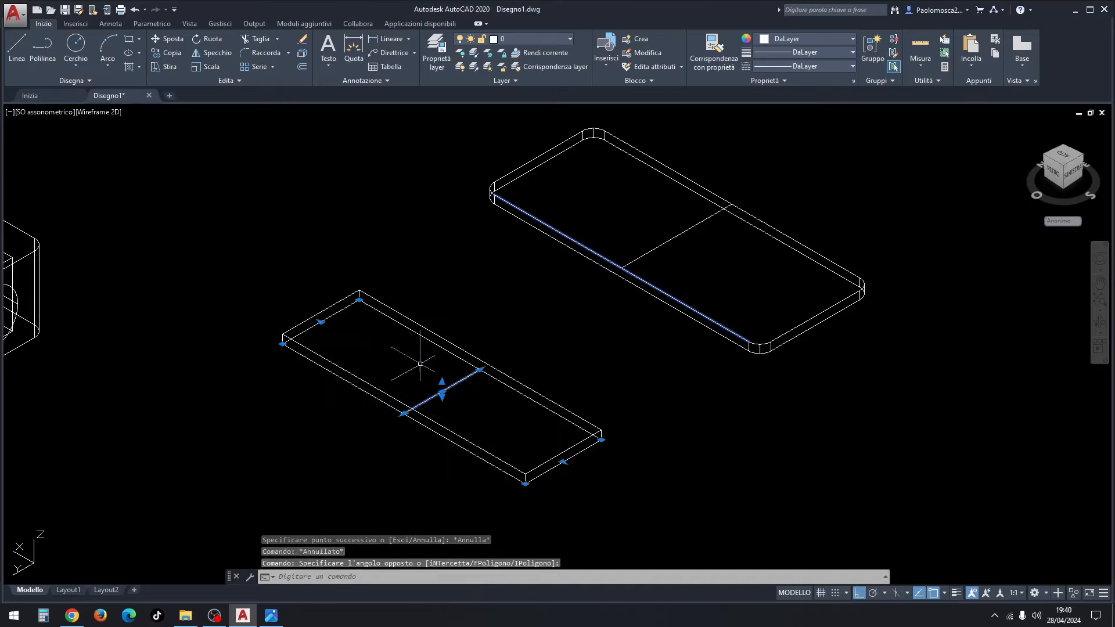
{"action": "right_click", "coordinate": [428, 328]}
{"action": "left_click", "coordinate": [458, 413]}
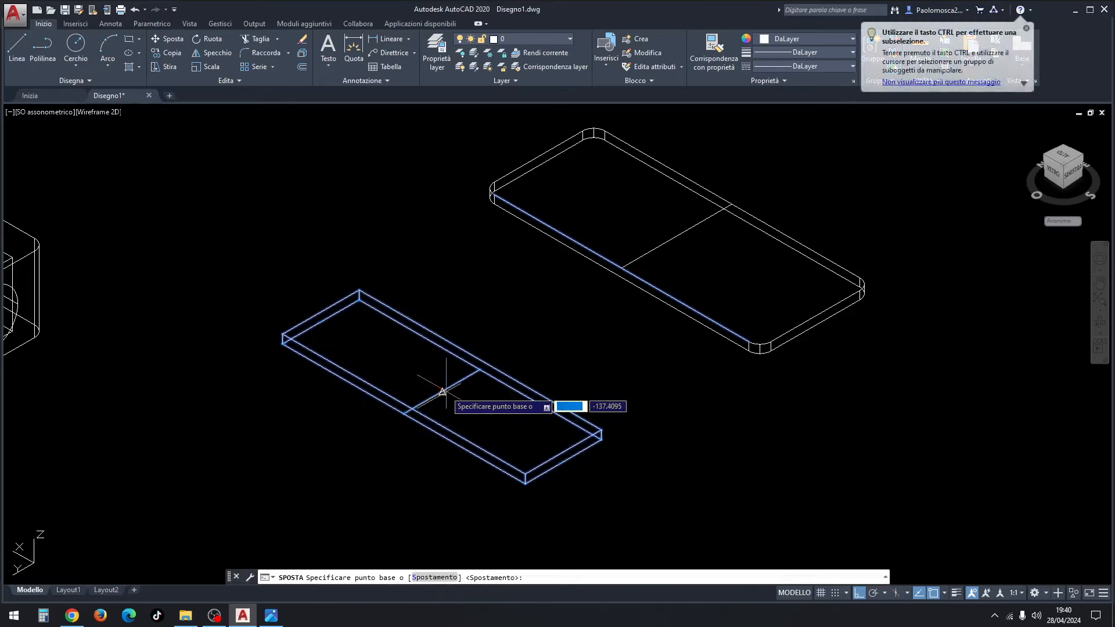
{"action": "left_click", "coordinate": [442, 392]}
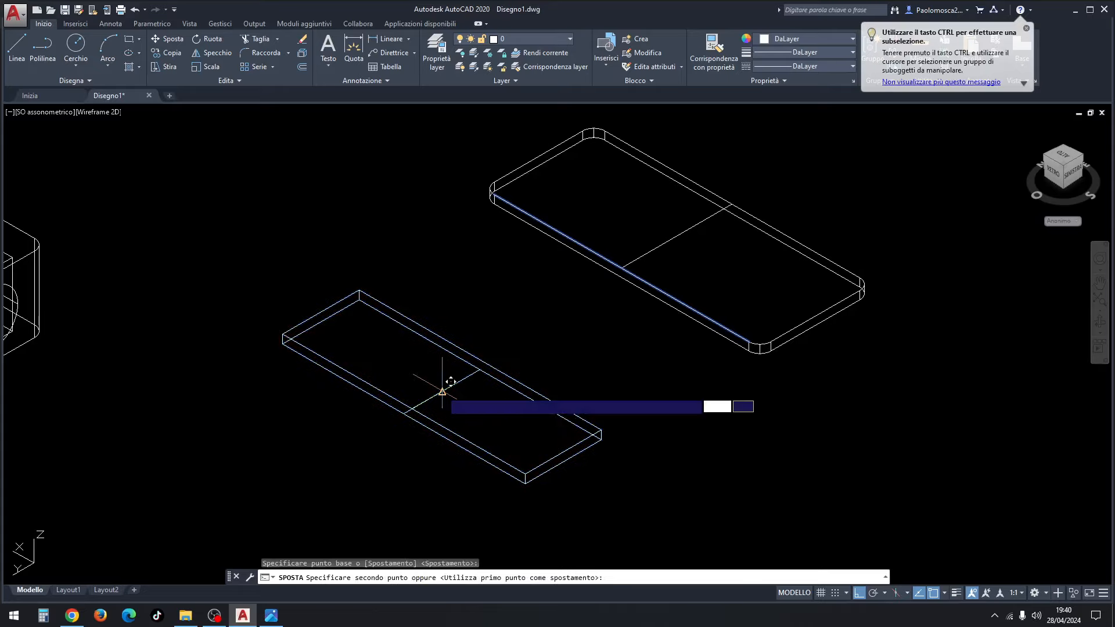
{"action": "left_click", "coordinate": [677, 235]}
Delete the two coincident helper lines between the stacked plates.
{"action": "left_click", "coordinate": [689, 236]}
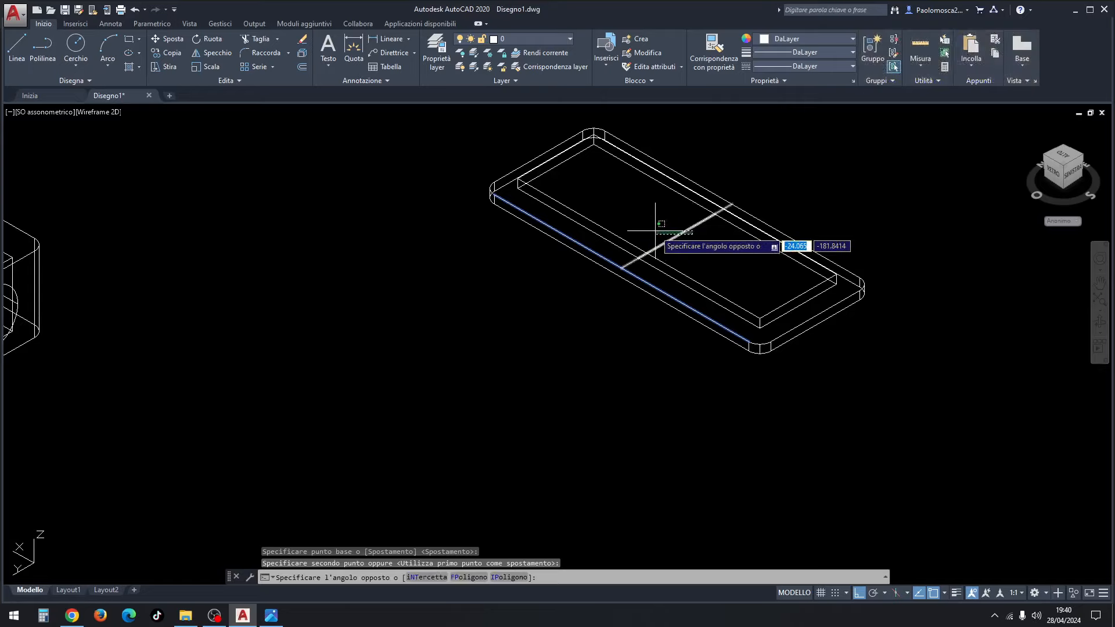
{"action": "left_click", "coordinate": [655, 230]}
{"action": "key", "text": "Delete"}
{"action": "scroll", "coordinate": [644, 215], "scroll_direction": "down", "scroll_amount": 2}
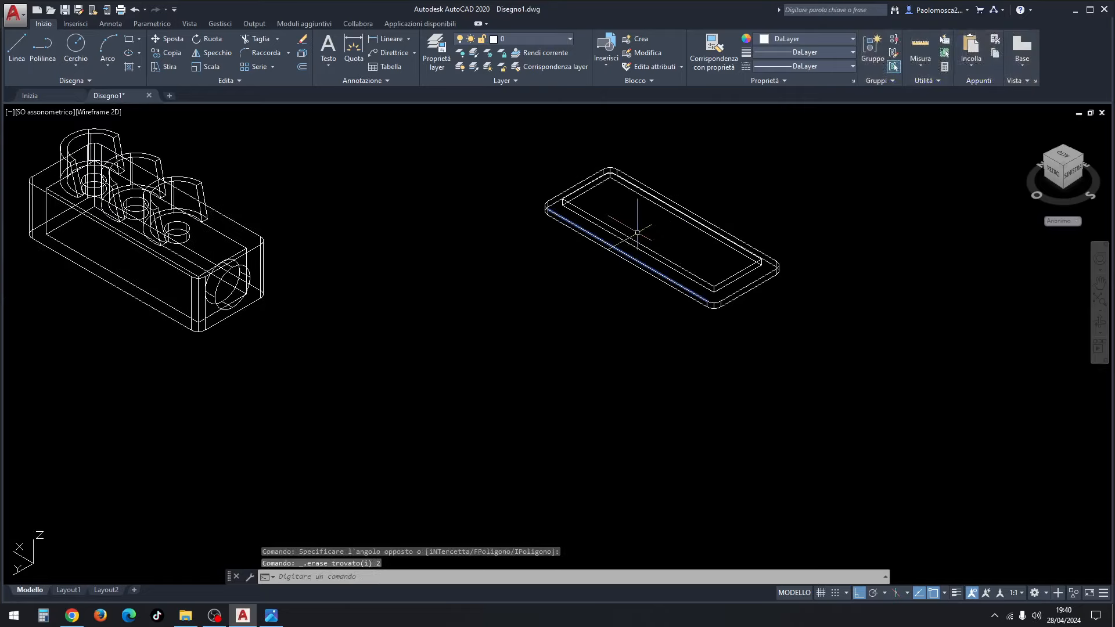
Unite the two stacked plates into a single cover solid.
{"action": "middle_click_drag", "start_coordinate": [642, 211], "coordinate": [562, 300]}
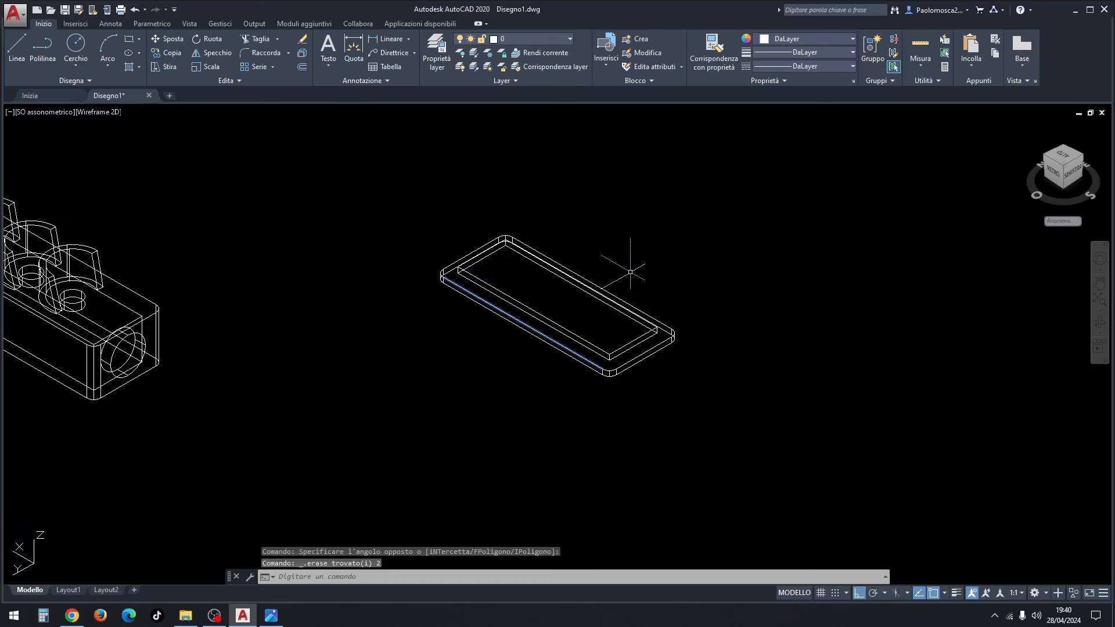
{"action": "type", "text": "uni"}
{"action": "key", "text": "Return"}
{"action": "left_click", "coordinate": [702, 227]}
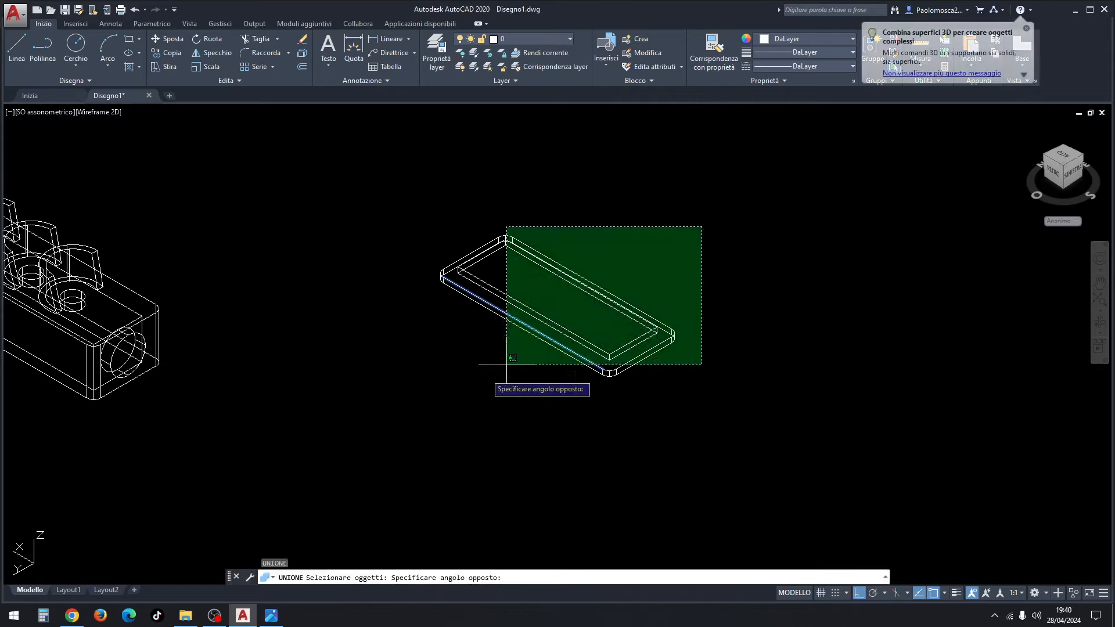
{"action": "left_click", "coordinate": [506, 365]}
{"action": "key", "text": "Return"}
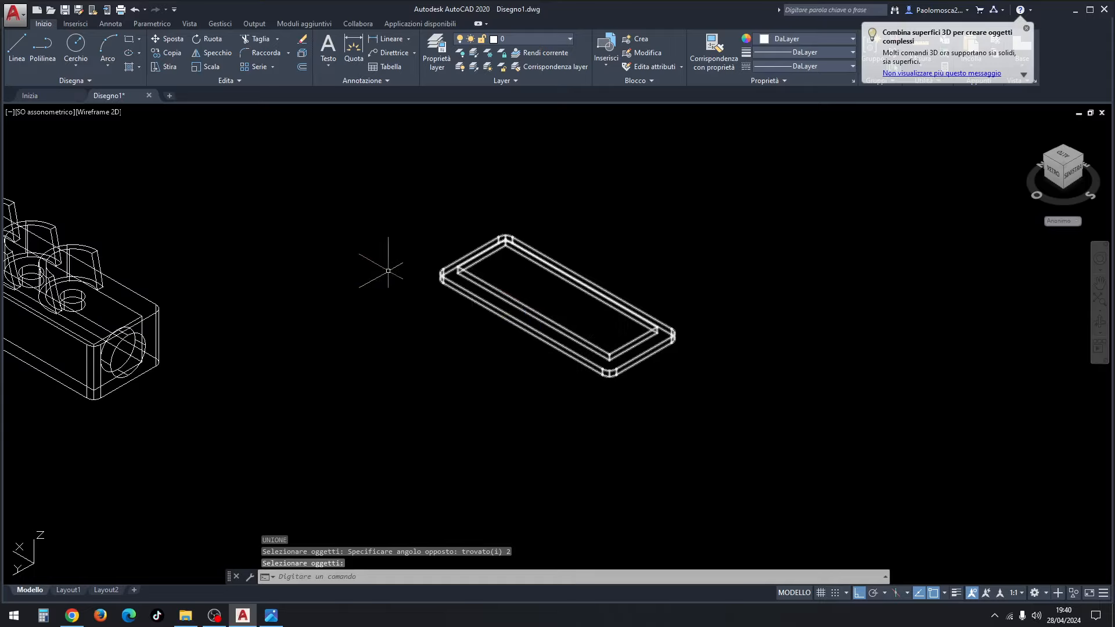
Switch to the image viewer and browse from Immagine1.png past palo.jpg to Base.png to check the tube and base dimensions.
{"action": "scroll", "coordinate": [378, 261], "scroll_direction": "down", "scroll_amount": 1}
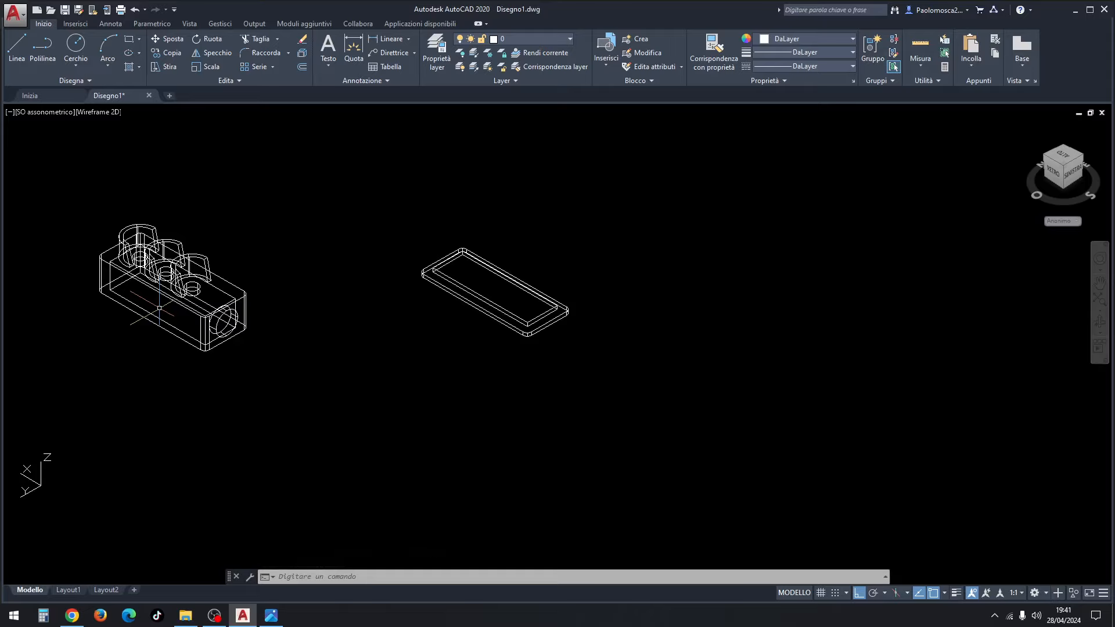
{"action": "mouse_move", "coordinate": [319, 265]}
{"action": "middle_mouse_down"}
{"action": "mouse_move", "coordinate": [361, 258]}
{"action": "mouse_move", "coordinate": [428, 274]}
{"action": "middle_mouse_up"}
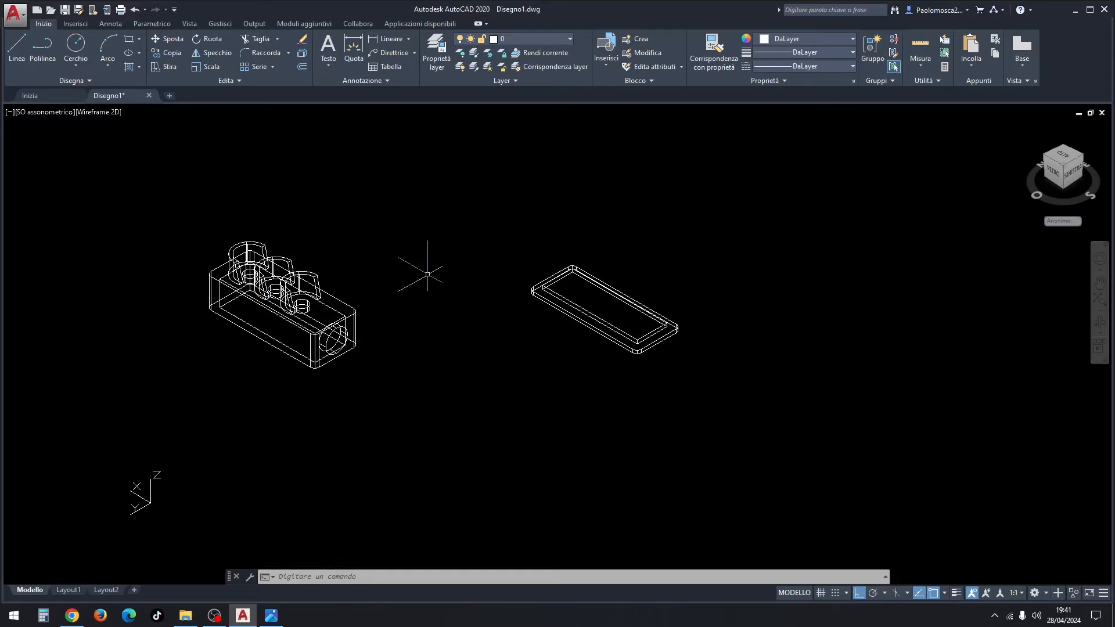
{"action": "left_click", "coordinate": [277, 619]}
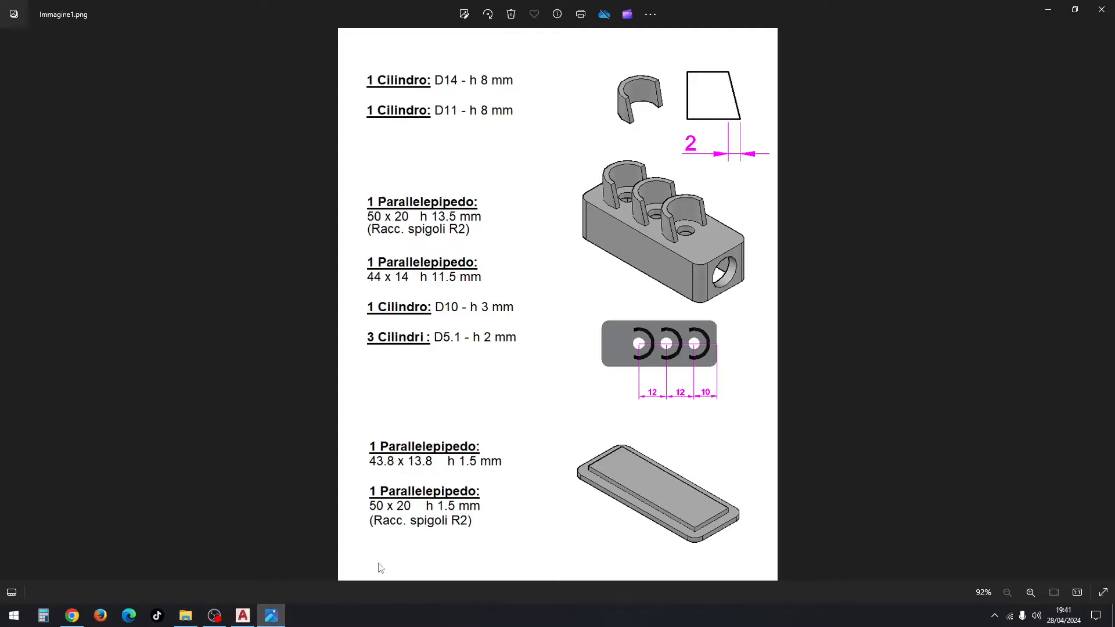
{"action": "key", "text": "Right"}
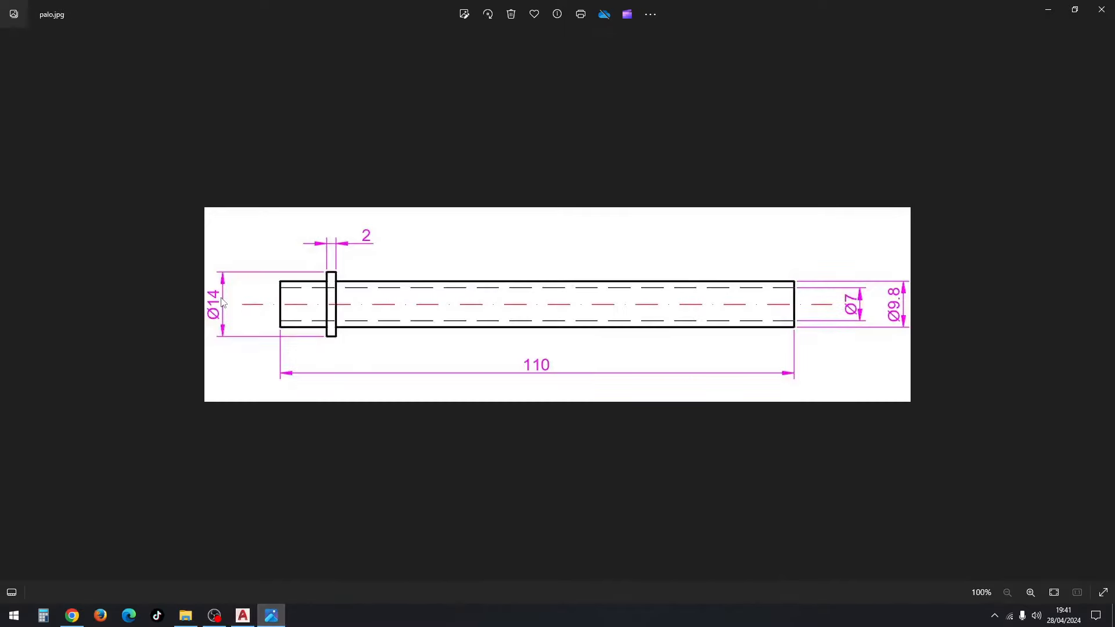
{"action": "key", "text": "Right"}
{"action": "key", "text": "Right"}
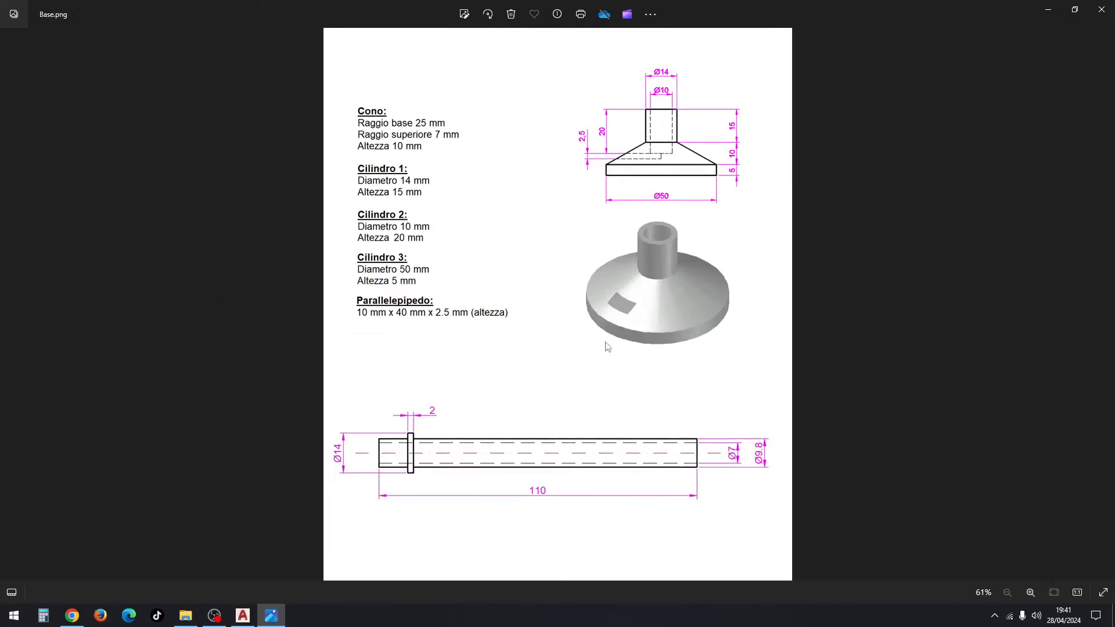